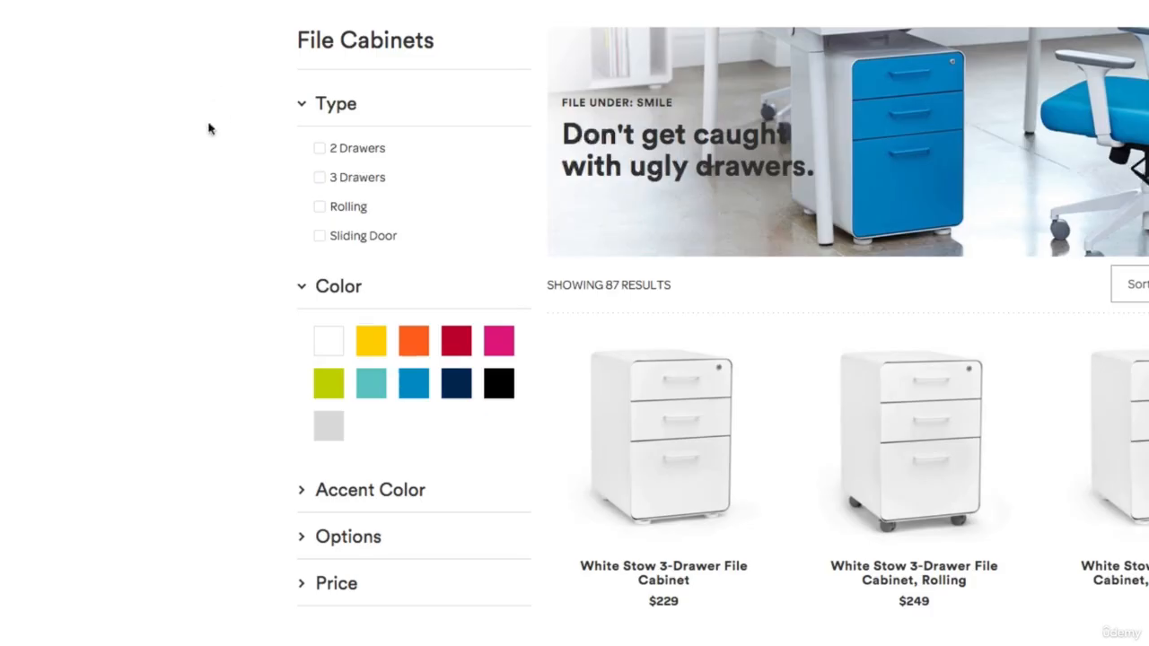
- Copy the File Cabinets page URL from the Poppin site, switch to Google AdWords and start a new website visitors remarketing list
{"action": "scroll", "coordinate": [665, 227], "scroll_direction": "down", "scroll_amount": 1}
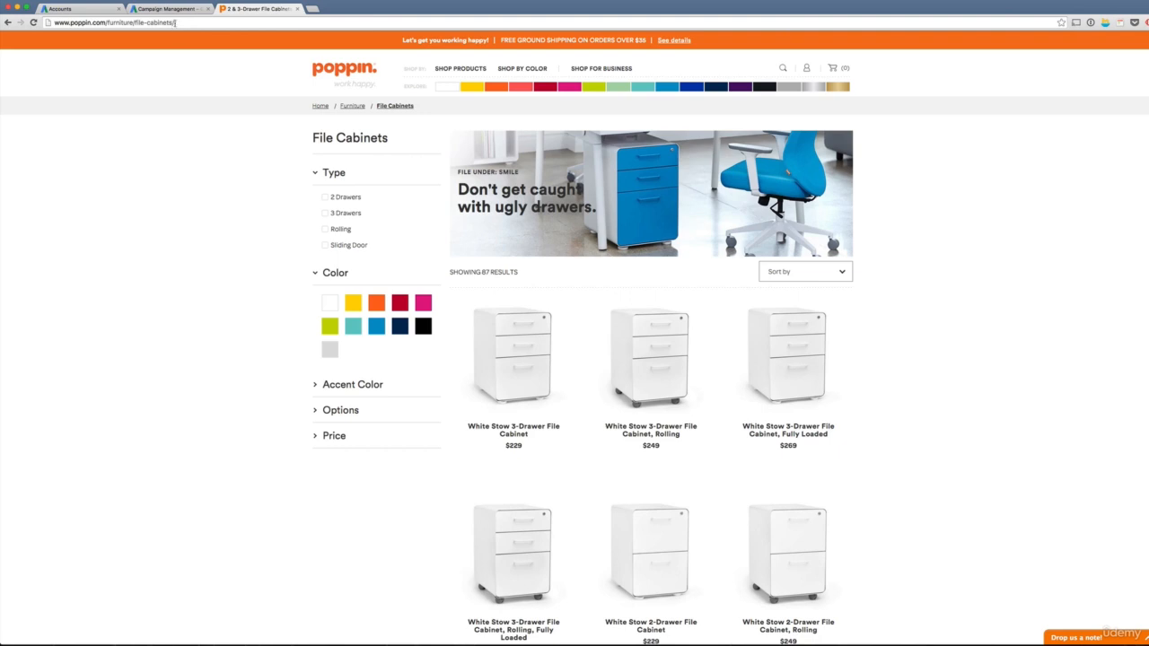
{"action": "left_click", "coordinate": [199, 19]}
{"action": "key", "text": "ctrl+c"}
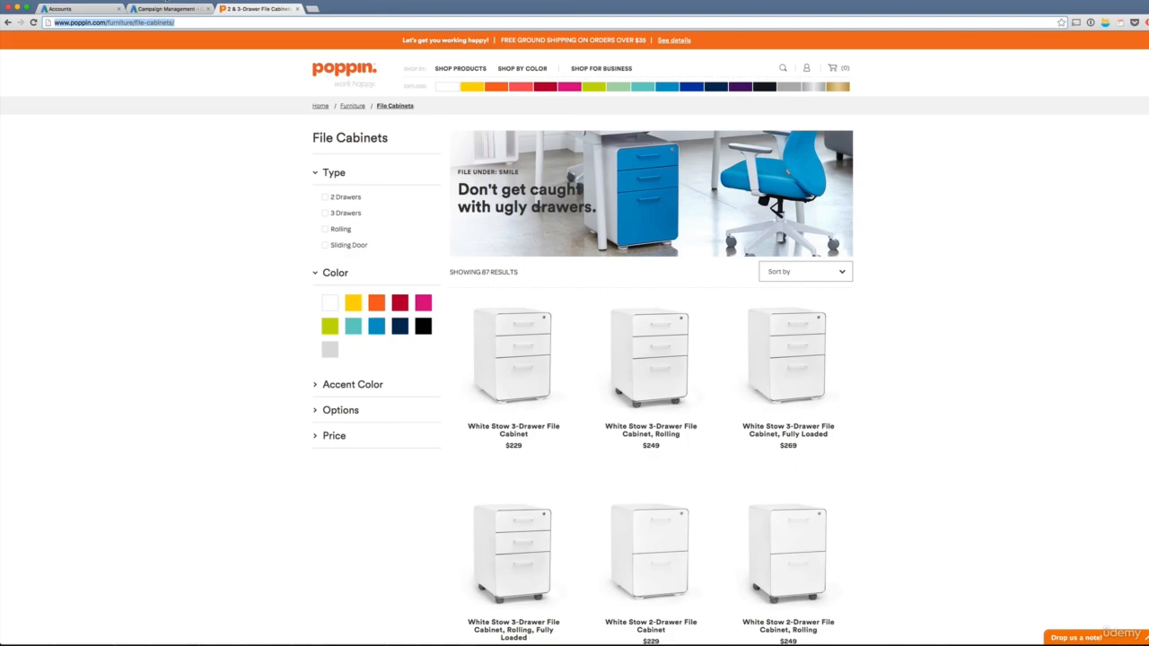
{"action": "left_click", "coordinate": [169, 9]}
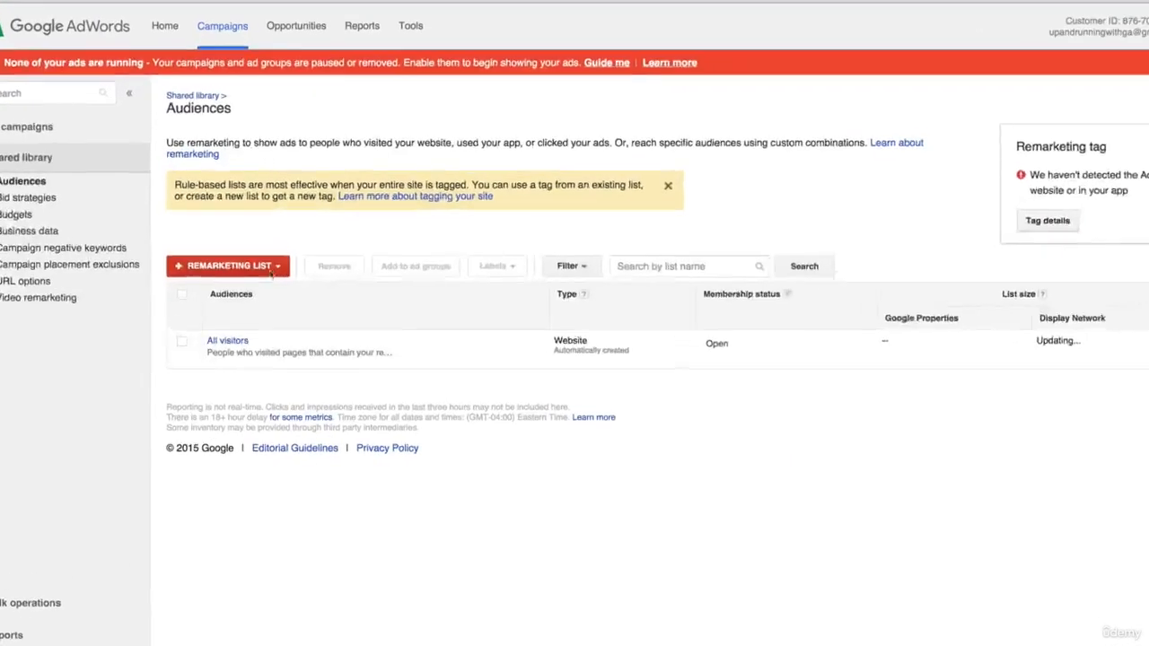
{"action": "left_click", "coordinate": [268, 271]}
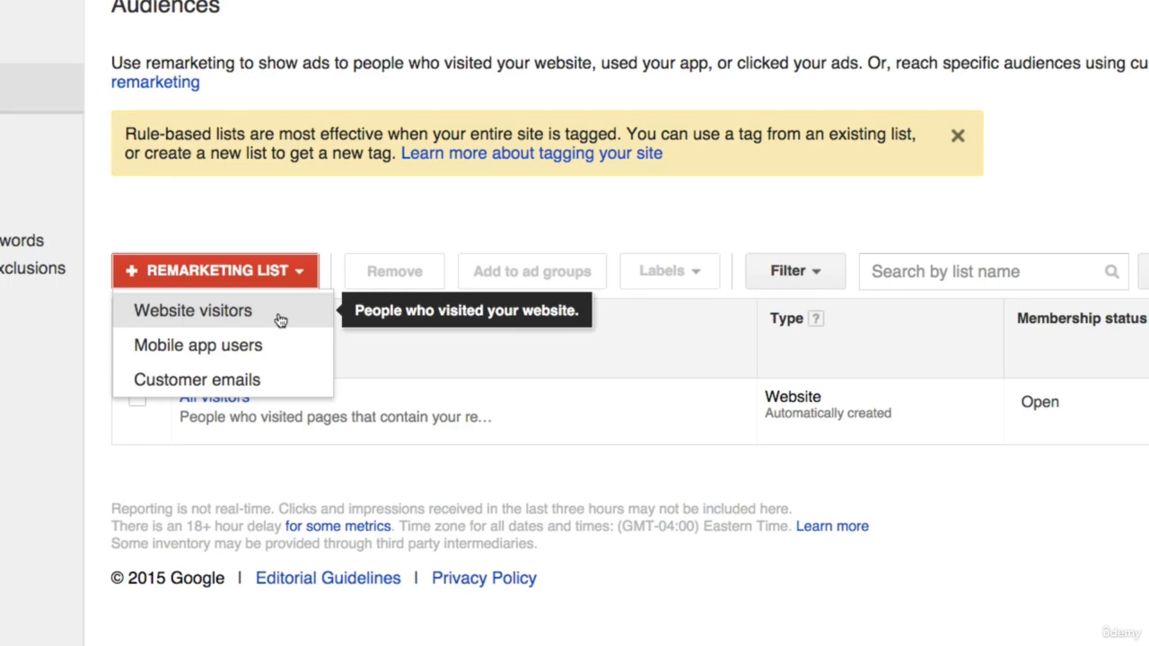
{"action": "left_click", "coordinate": [280, 316]}
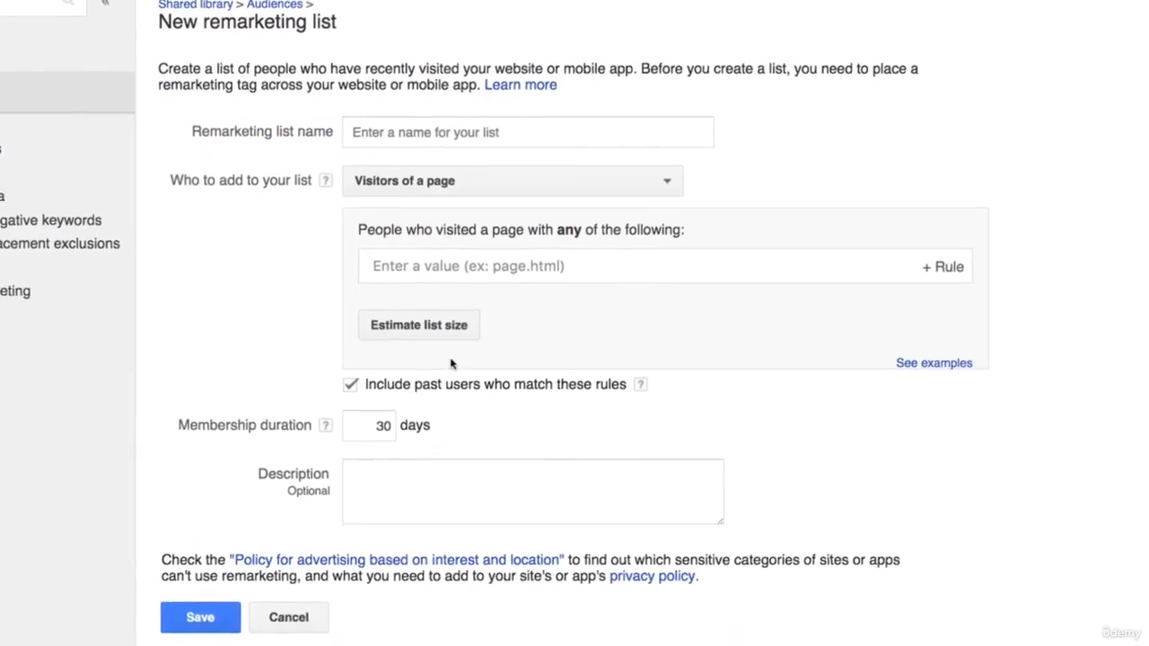
- Name the new remarketing list "Visitors Of File Cabinets Main Page"
{"action": "left_click", "coordinate": [420, 134]}
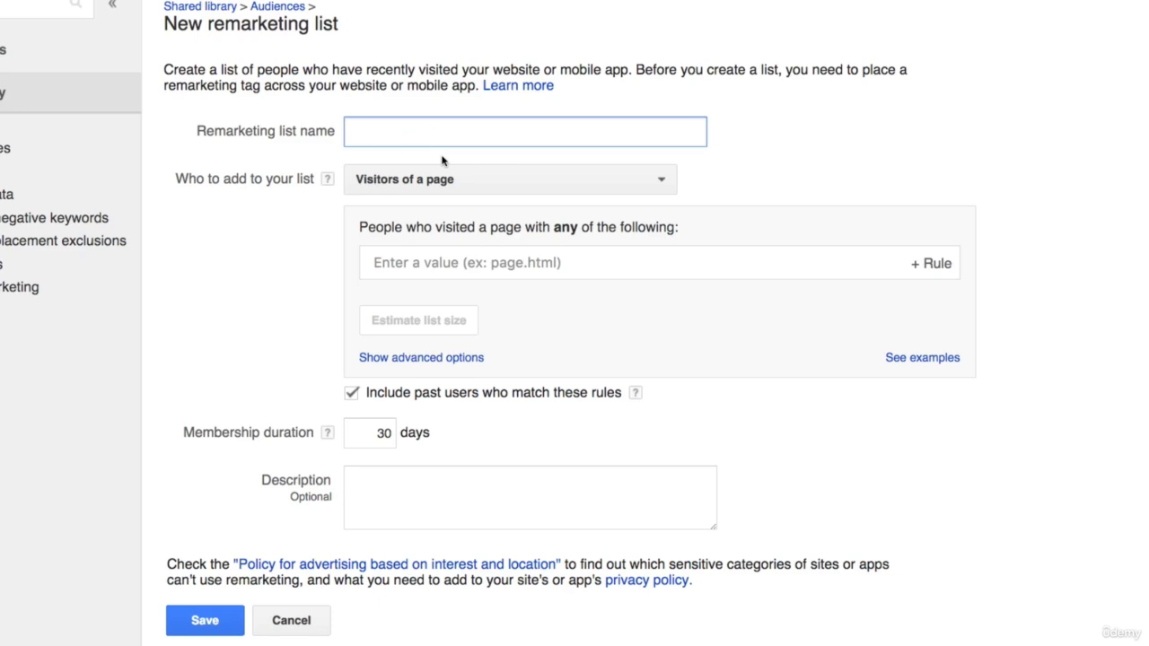
{"action": "type", "text": "Visitors Of File Can"}
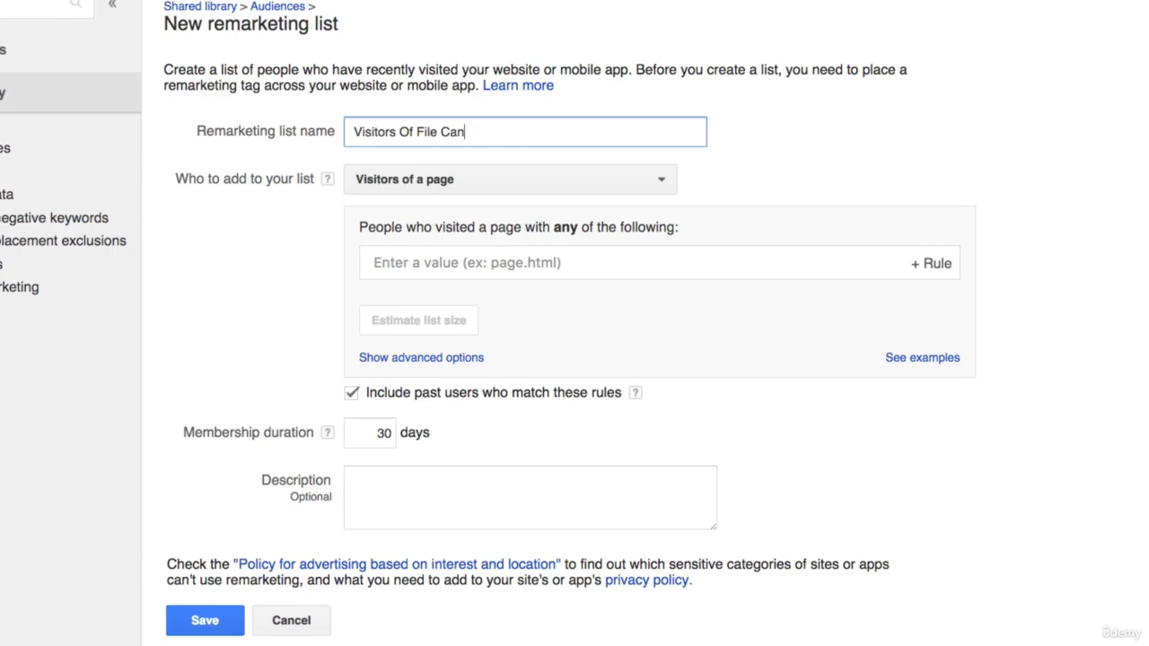
{"action": "key", "text": "BackSpace"}
{"action": "type", "text": "binets Main Page"}
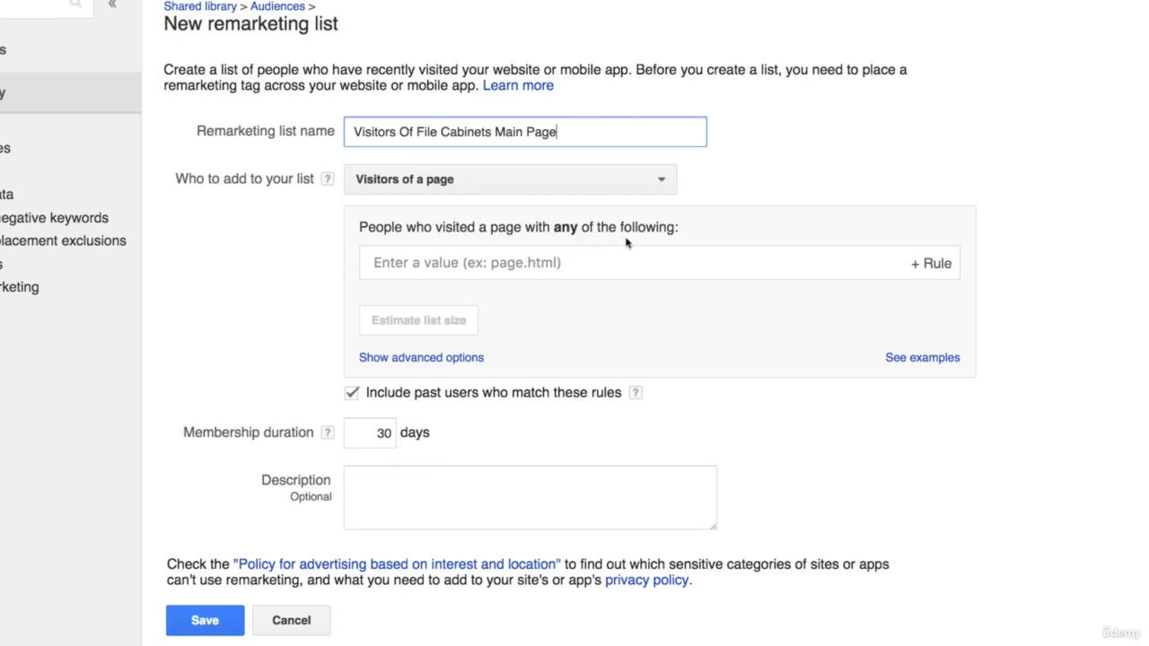
{"action": "left_click", "coordinate": [602, 264]}
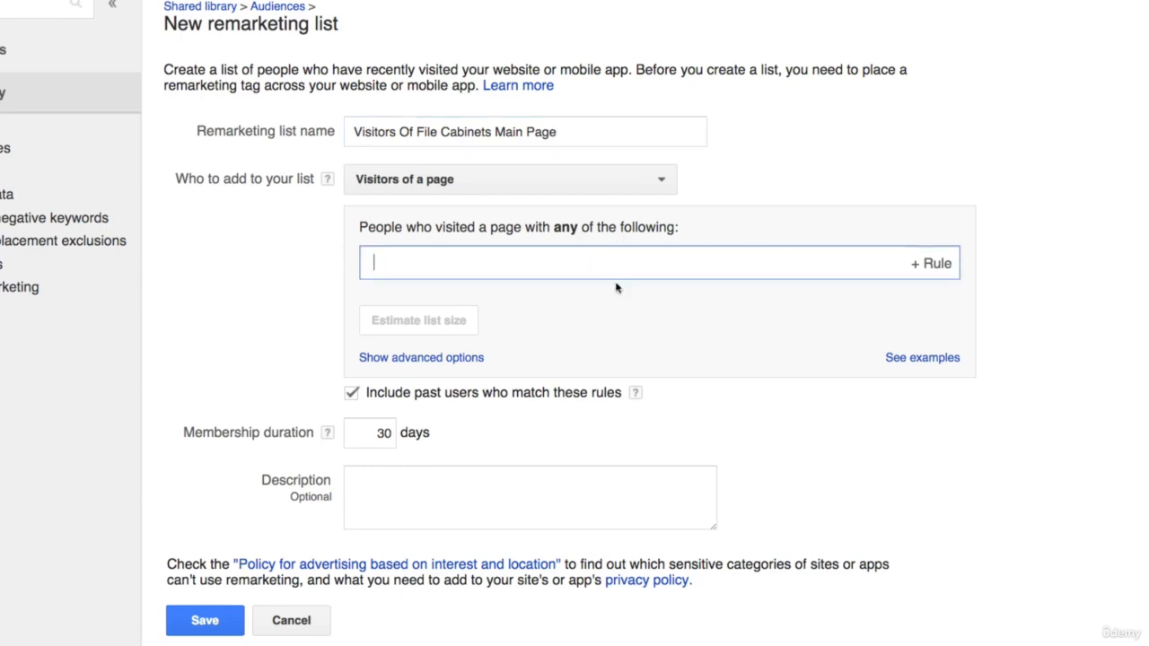
{"action": "key", "text": "ctrl+v"}
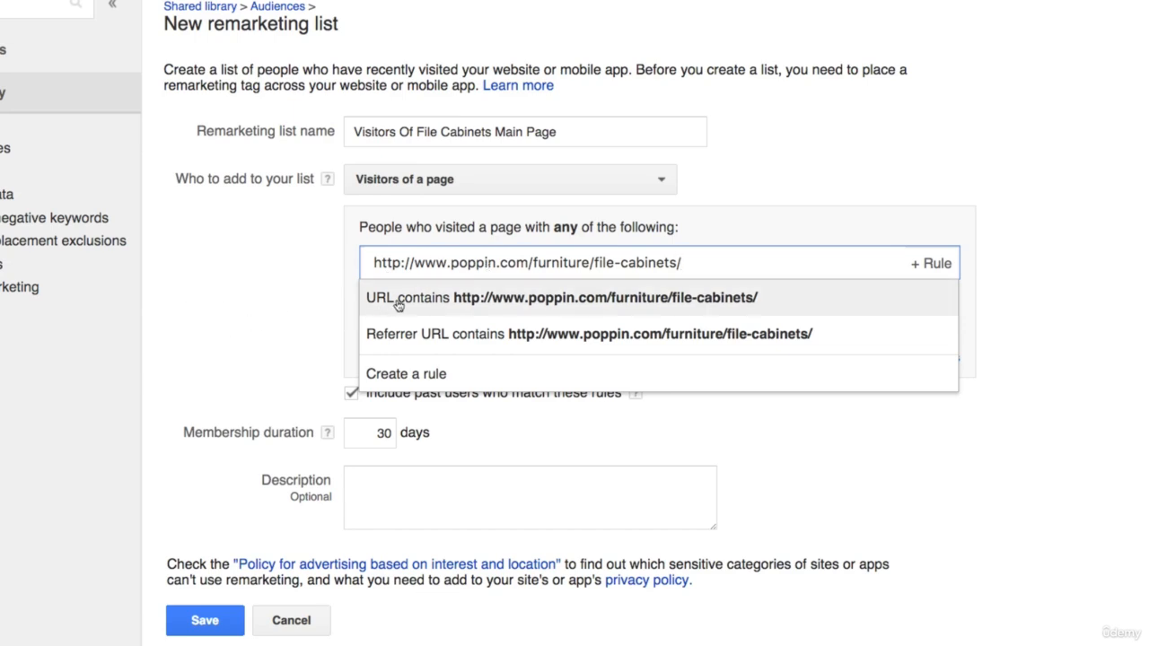
{"action": "left_click", "coordinate": [474, 307]}
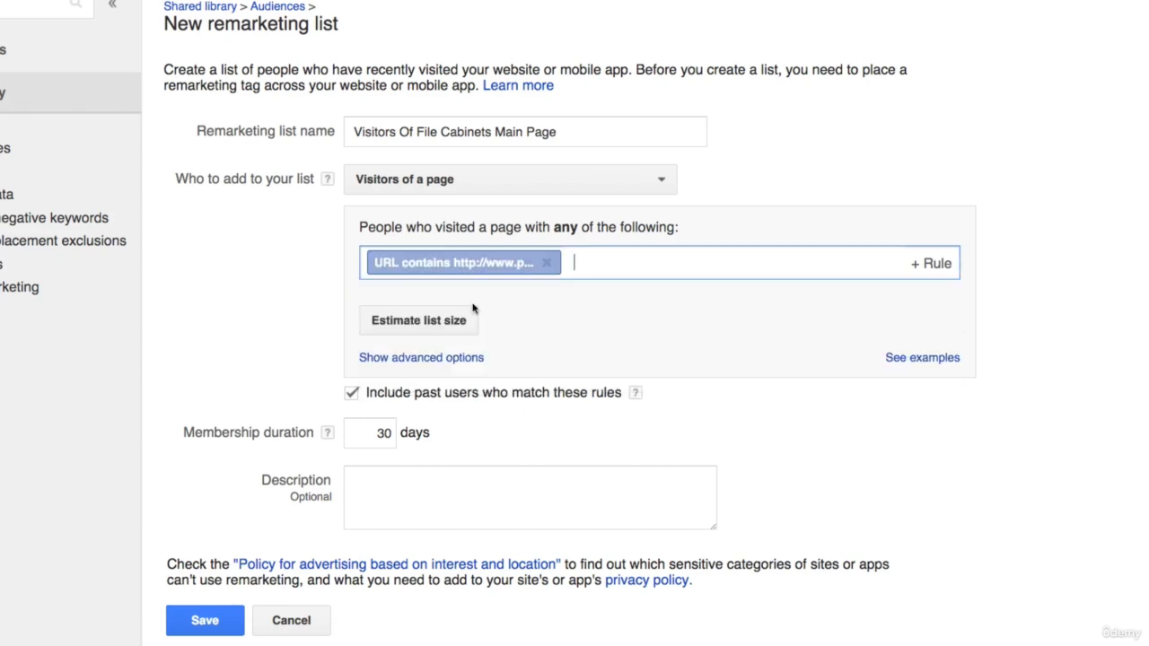
{"action": "left_click", "coordinate": [547, 262]}
- Add a page rule for URLs containing /furniture/file-cabinets/, without the domain, and estimate the list size
{"action": "key", "text": "ctrl+v"}
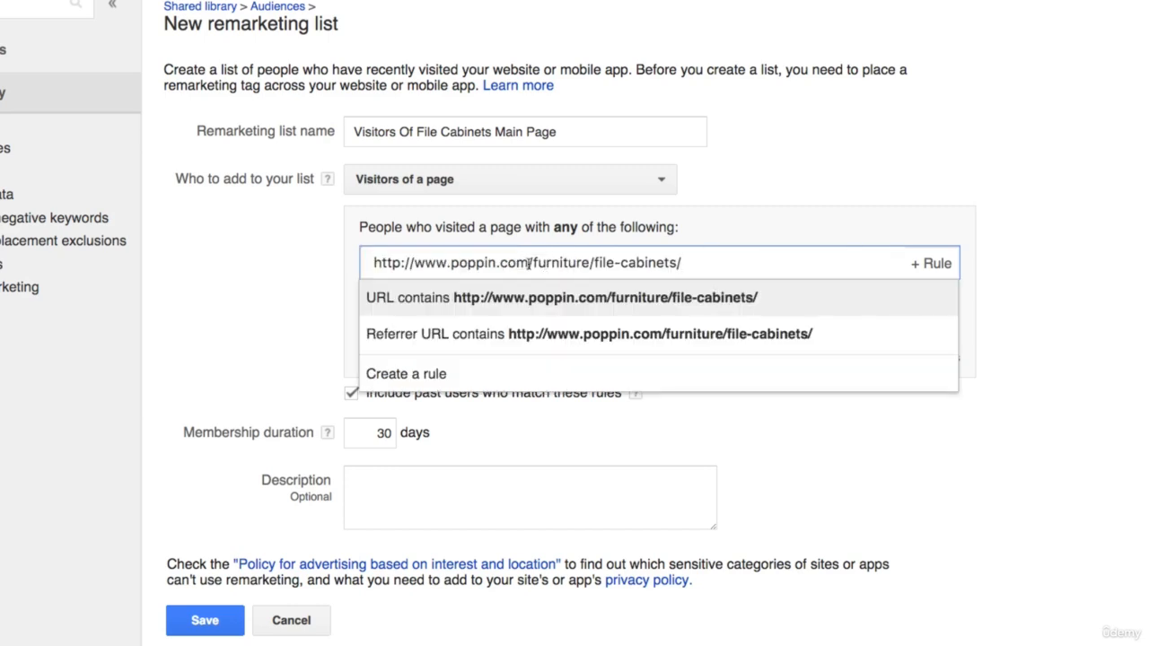
{"action": "left_click_drag", "start_coordinate": [532, 263], "coordinate": [369, 262]}
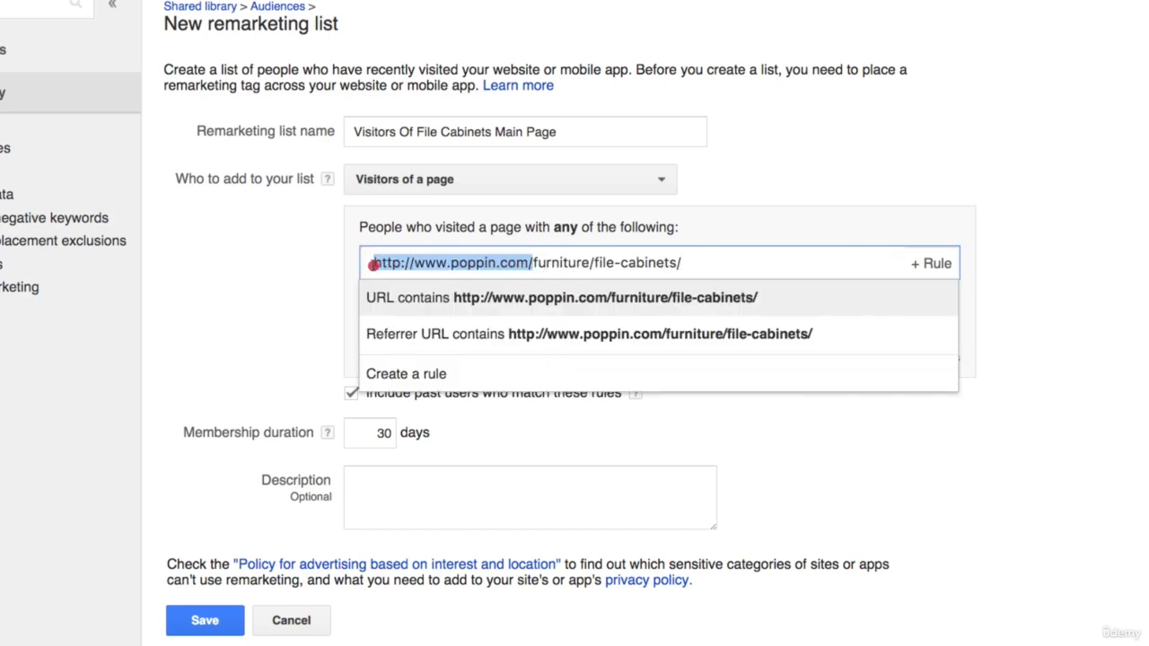
{"action": "key", "text": "BackSpace"}
{"action": "type", "text": "/"}
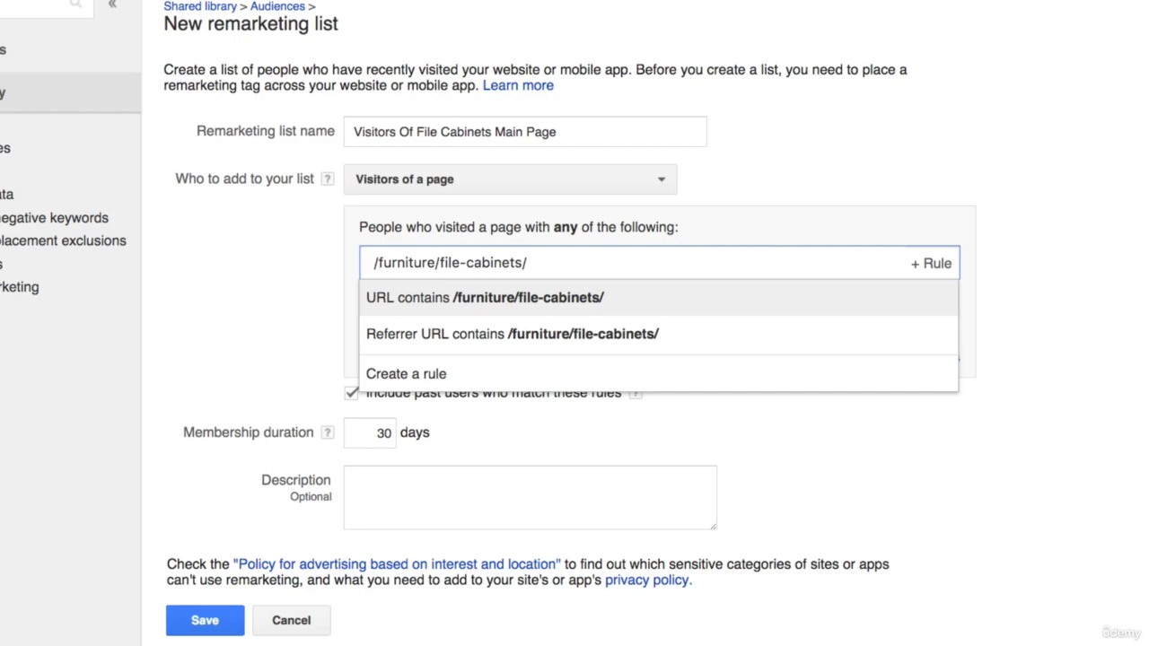
{"action": "left_click", "coordinate": [407, 301]}
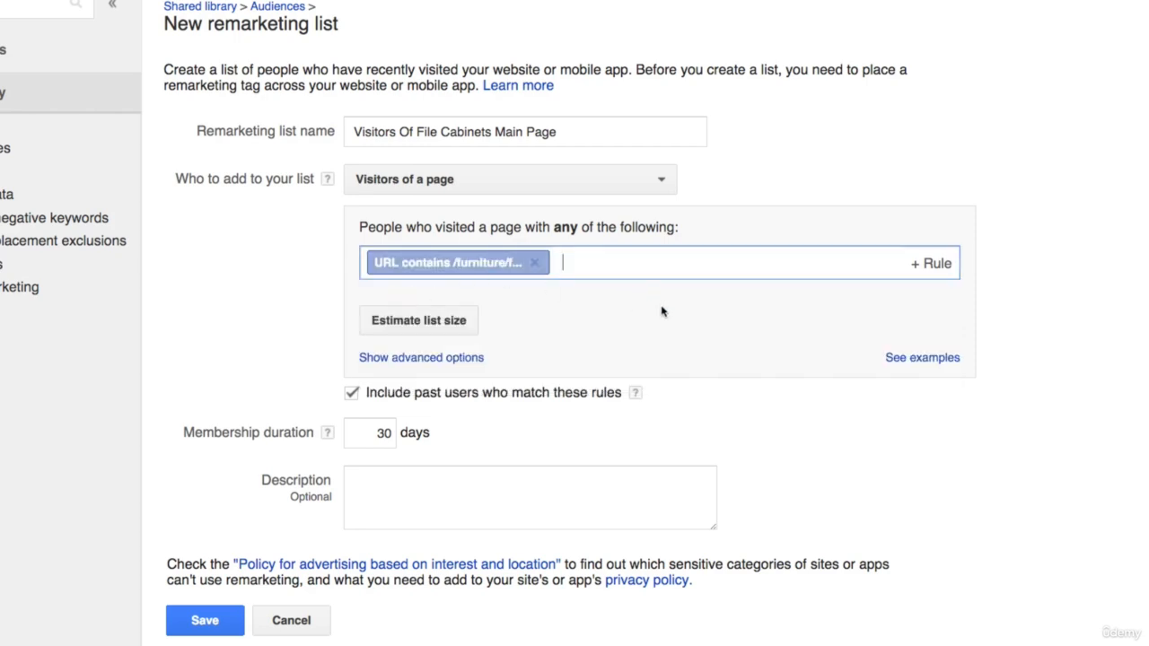
{"action": "left_click", "coordinate": [416, 328]}
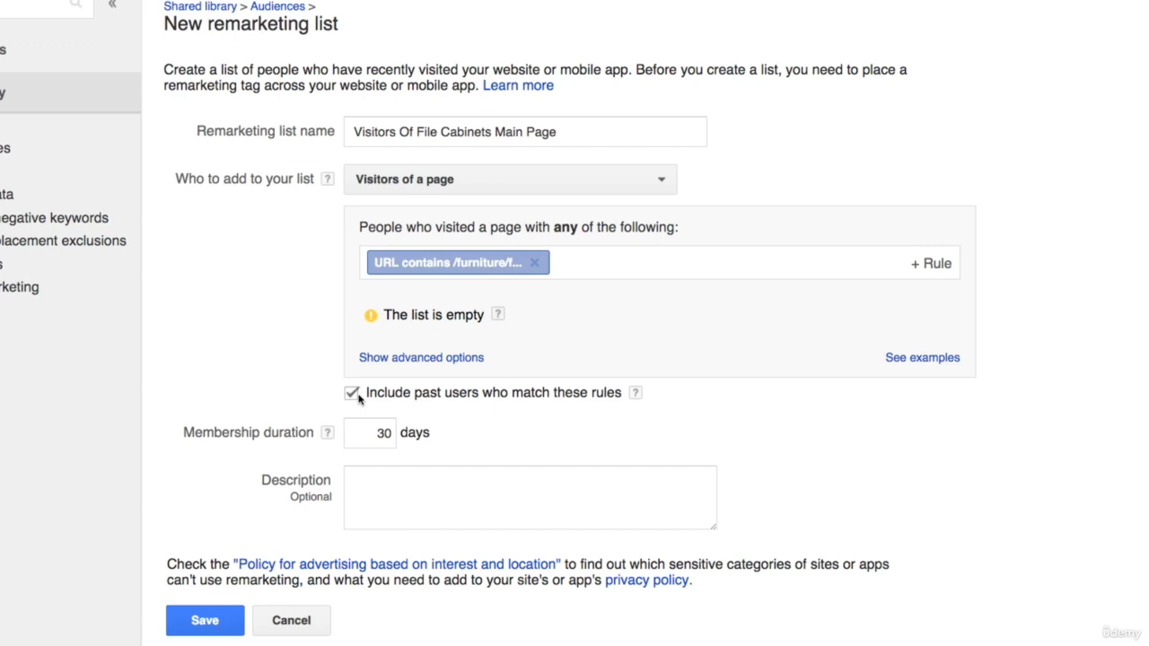
- Set the membership duration to 60 days and save the file cabinets remarketing list
{"action": "double_click", "coordinate": [382, 433]}
{"action": "type", "text": "60"}
{"action": "left_click", "coordinate": [477, 492]}
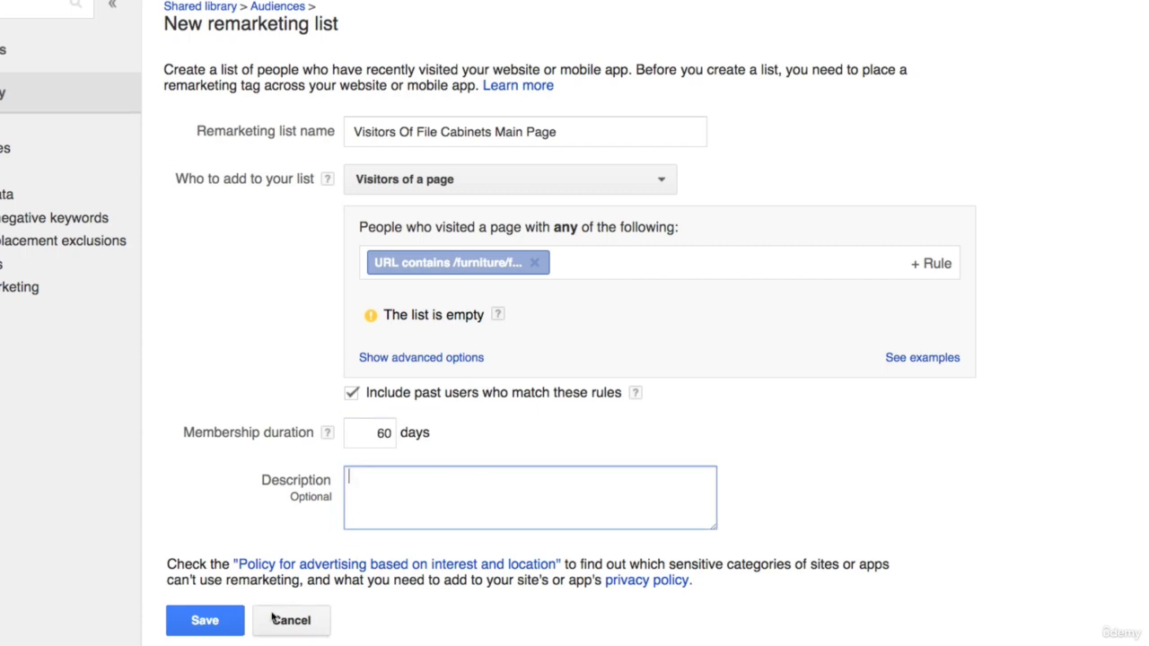
{"action": "left_click", "coordinate": [219, 620]}
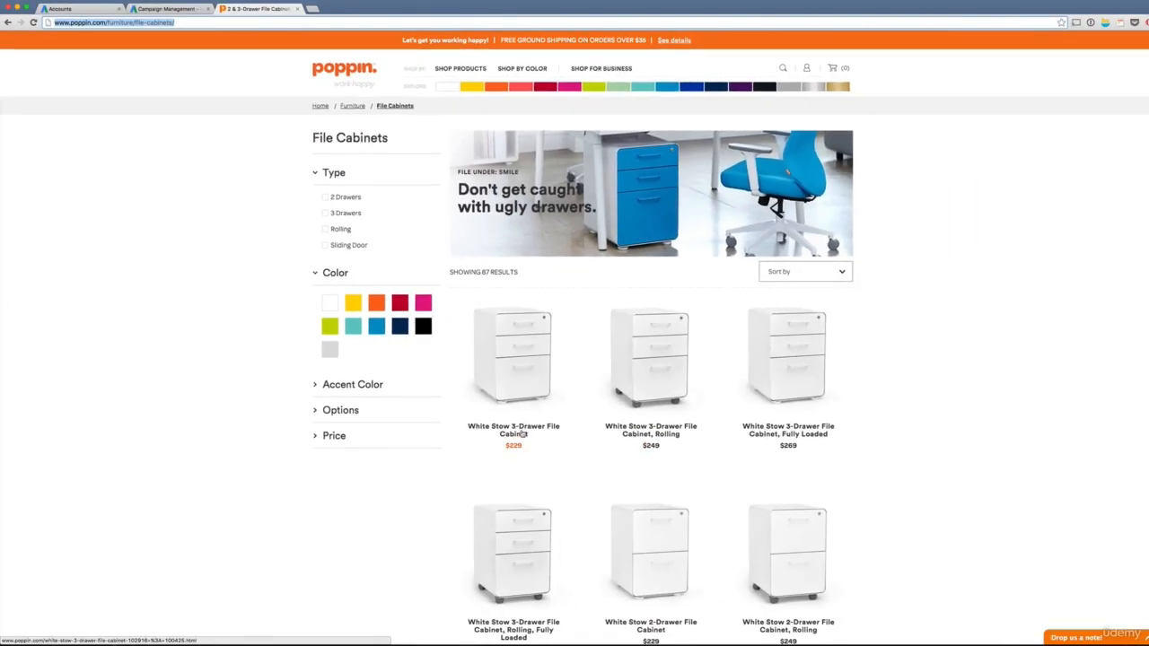
- On the Poppin site, add the White Stow 3-Drawer File Cabinet to the cart and highlight "cart" in the cart page's URL
{"action": "left_click", "coordinate": [520, 433]}
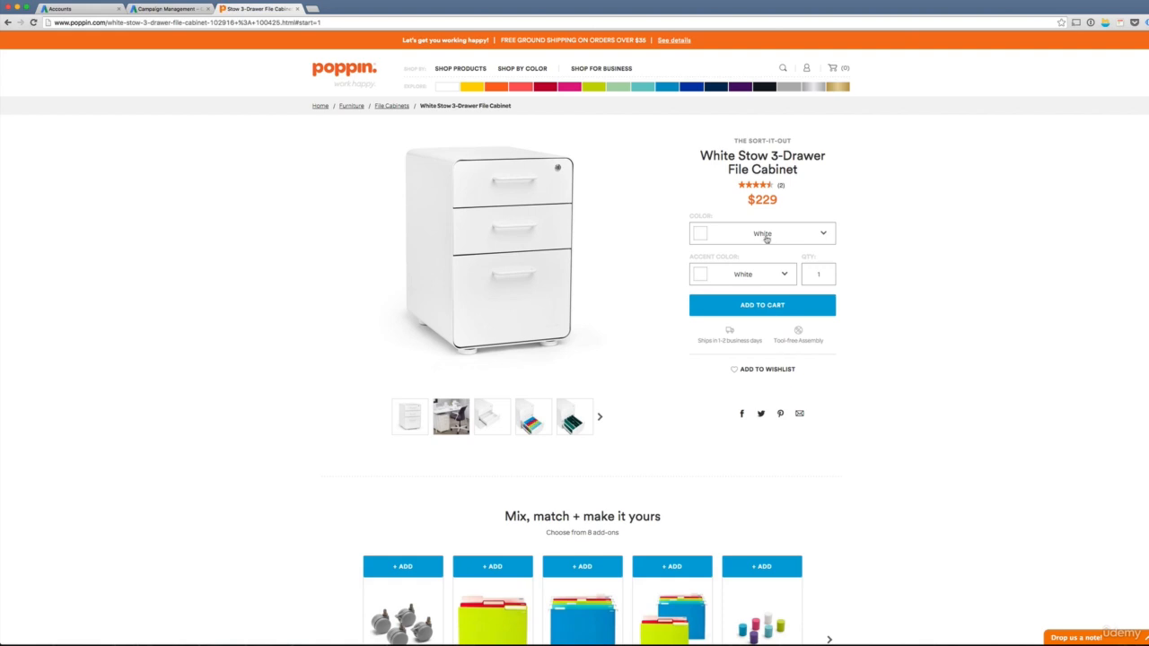
{"action": "left_click", "coordinate": [783, 302]}
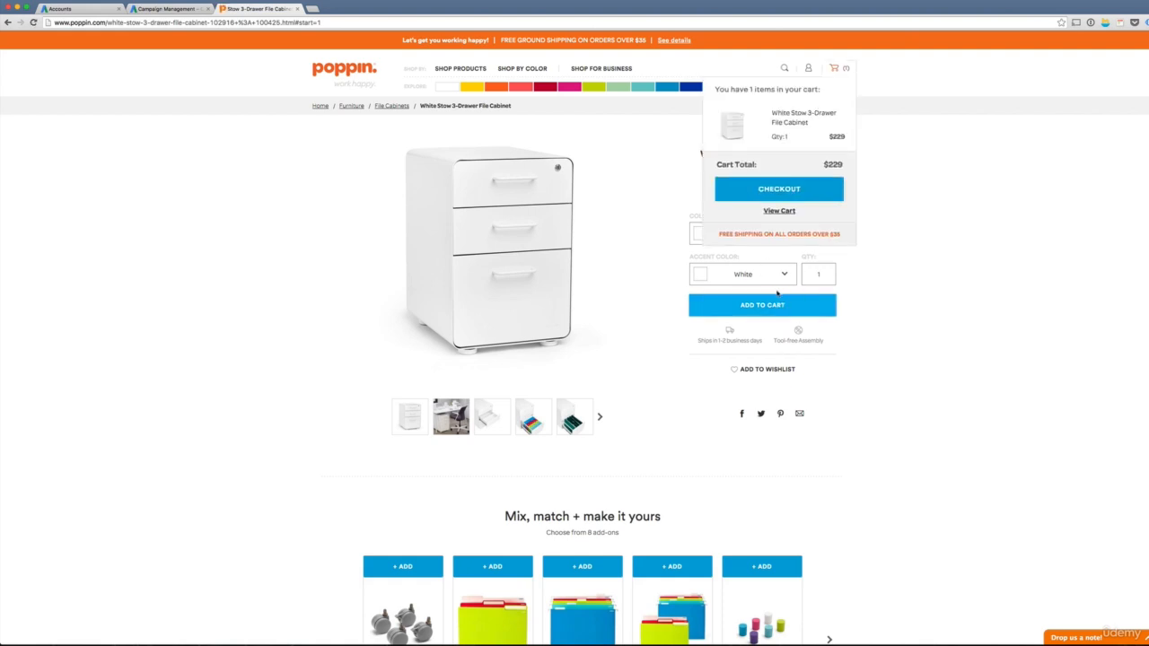
{"action": "left_click", "coordinate": [780, 211]}
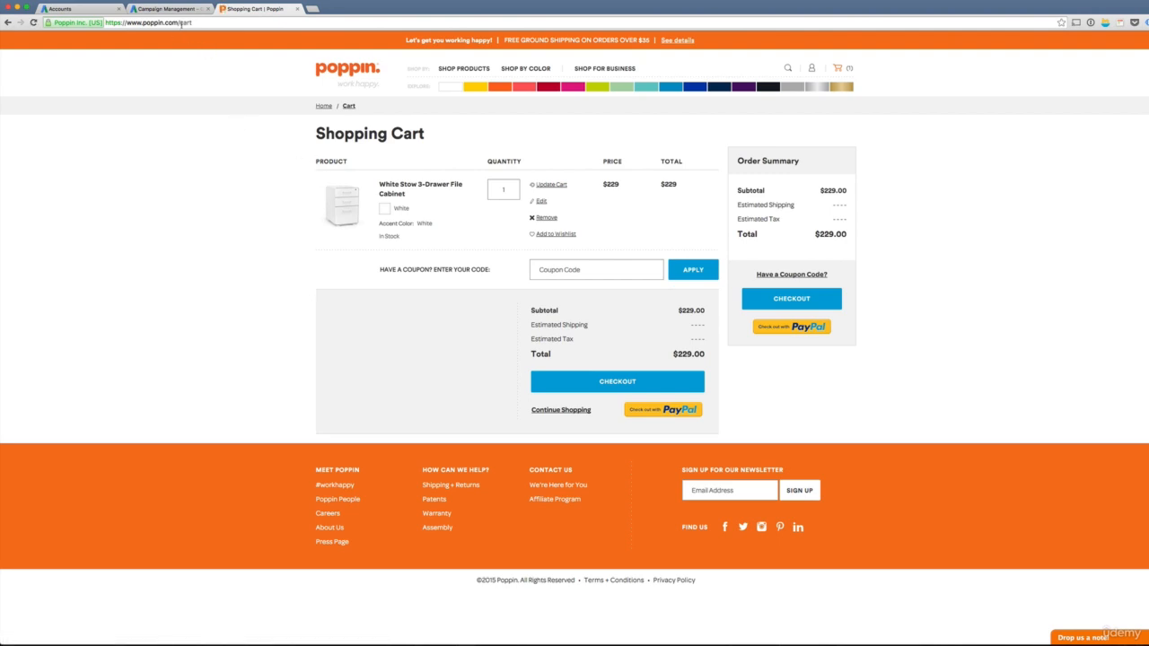
{"action": "left_click_drag", "start_coordinate": [181, 22], "coordinate": [206, 25]}
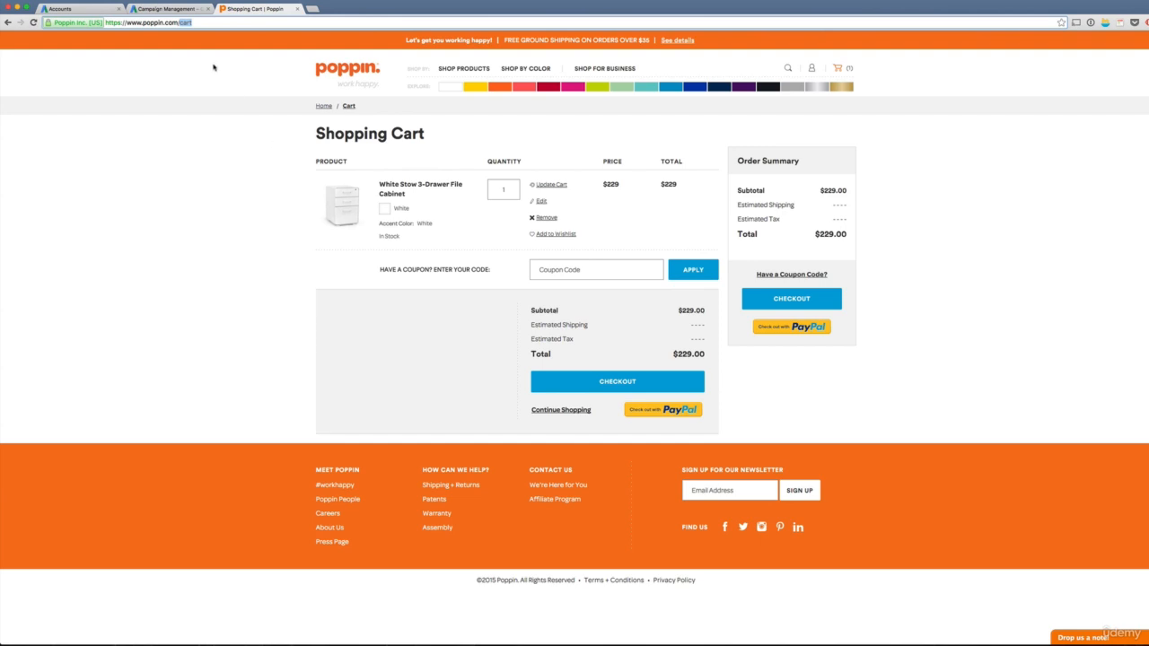
- Switch back to Google AdWords and start another remarketing list for website visitors
{"action": "left_click", "coordinate": [167, 10]}
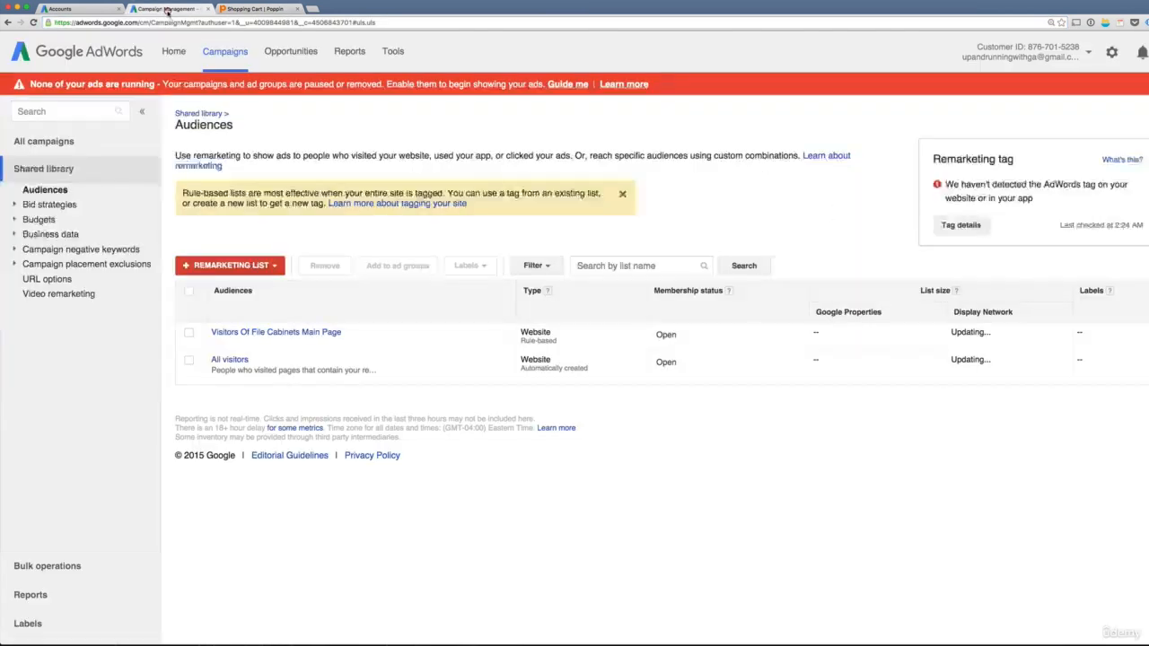
{"action": "left_click", "coordinate": [245, 266]}
{"action": "left_click", "coordinate": [202, 285]}
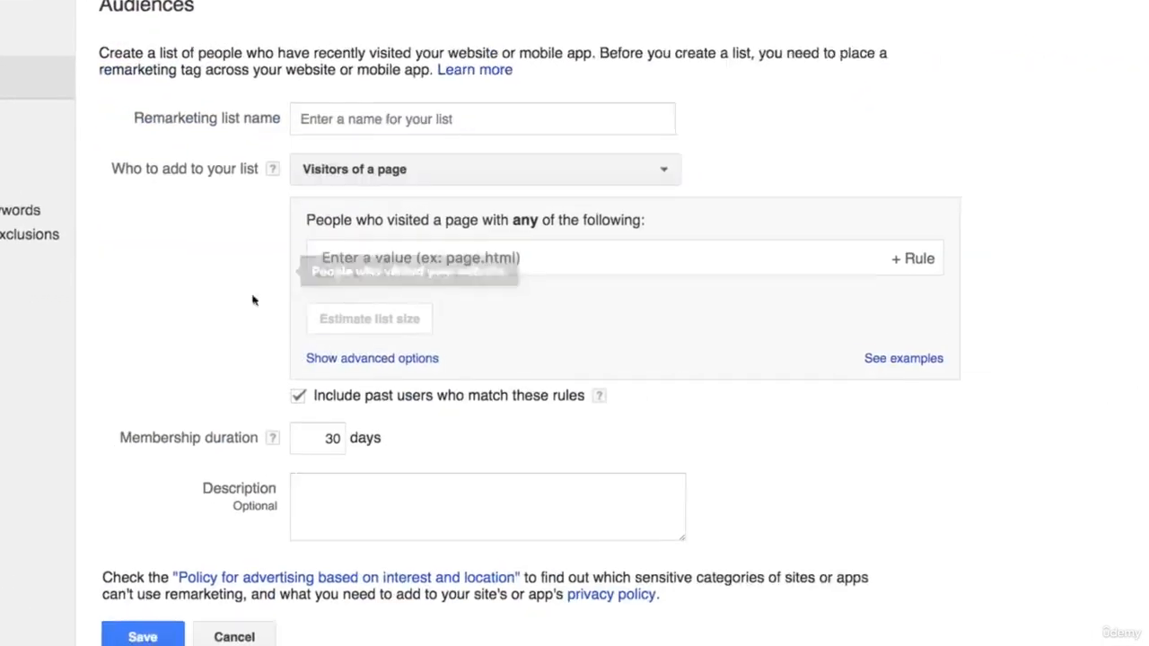
- Name the second remarketing list "Cart Abandoners"
{"action": "left_click", "coordinate": [400, 121]}
{"action": "type", "text": "Car"}
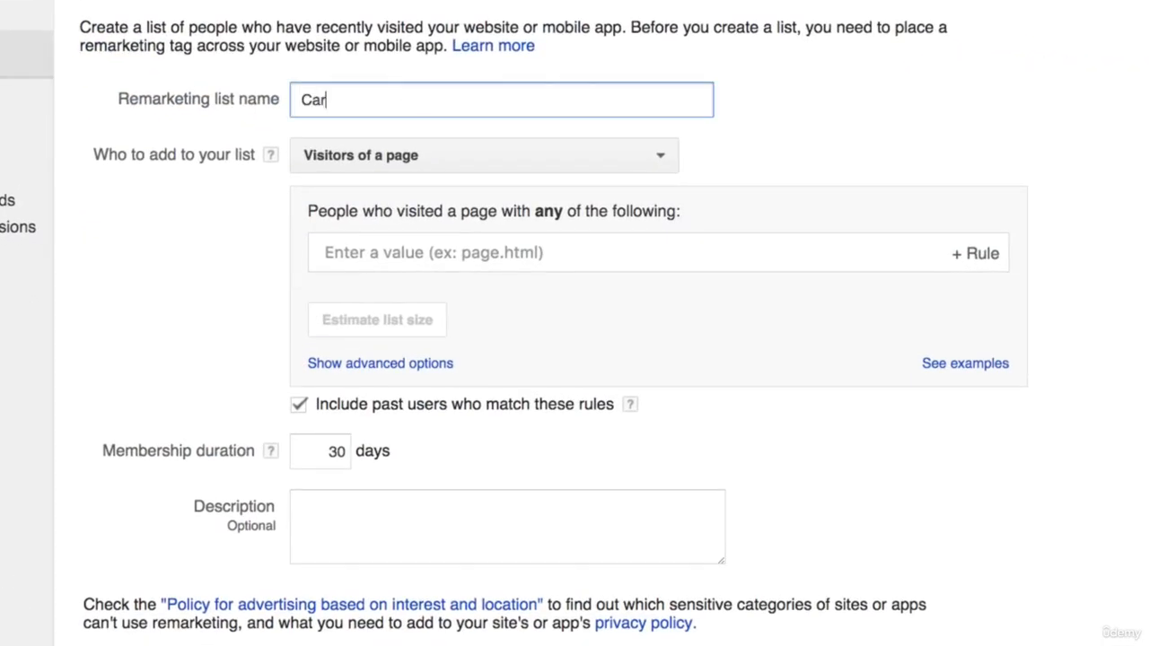
{"action": "type", "text": "t Abandoners"}
{"action": "key", "text": "Tab"}
{"action": "key", "text": "Tab"}
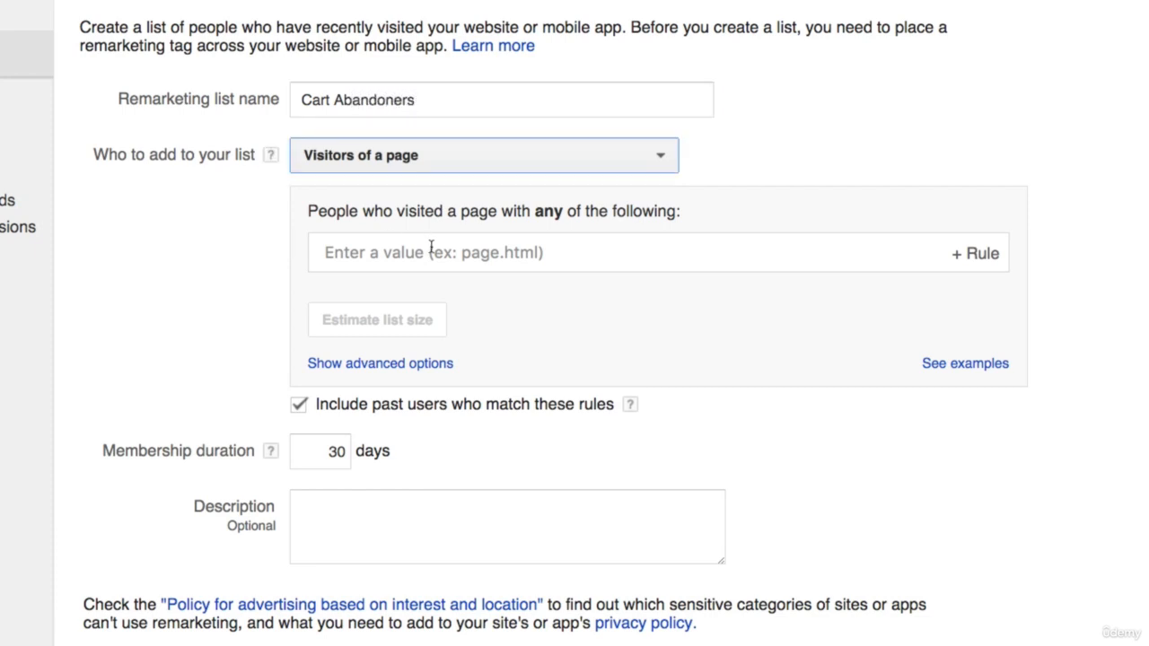
- Add a rule including people who visited a page whose URL contains /cart
{"action": "left_click", "coordinate": [431, 249]}
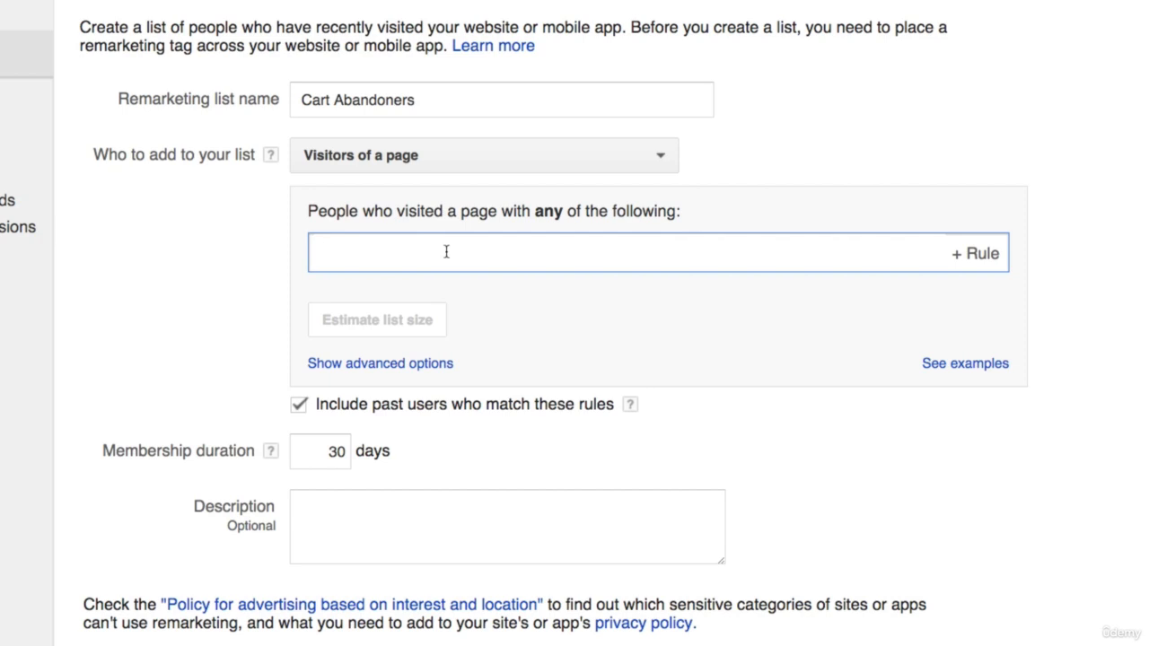
{"action": "type", "text": "cart"}
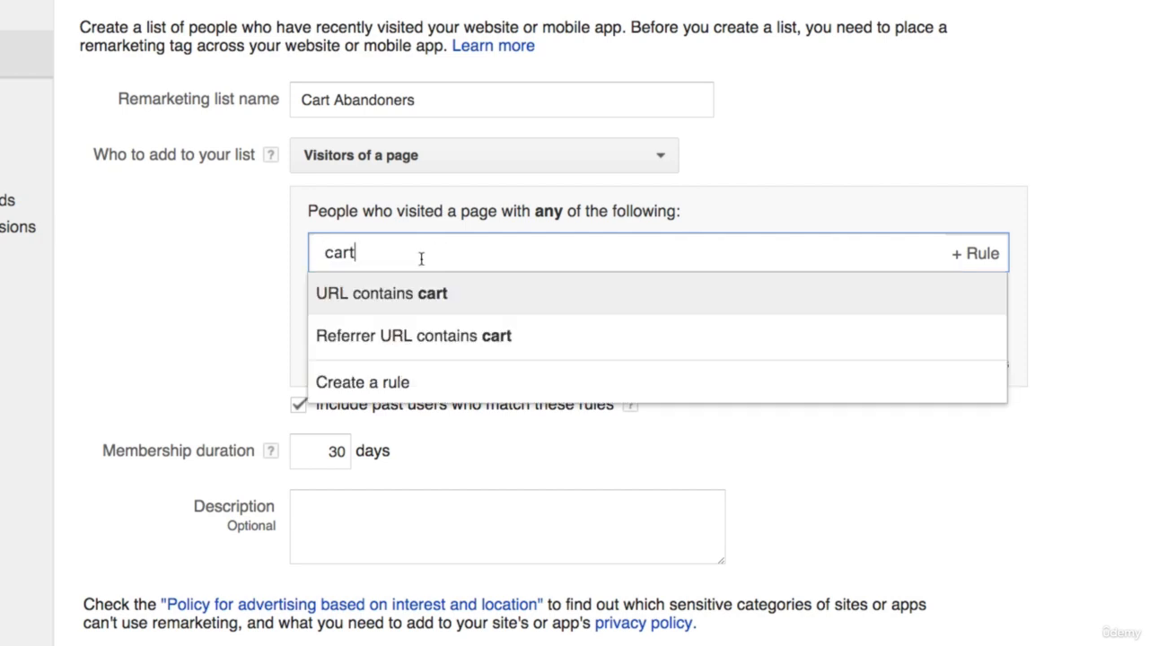
{"action": "left_click", "coordinate": [326, 254]}
{"action": "type", "text": "/"}
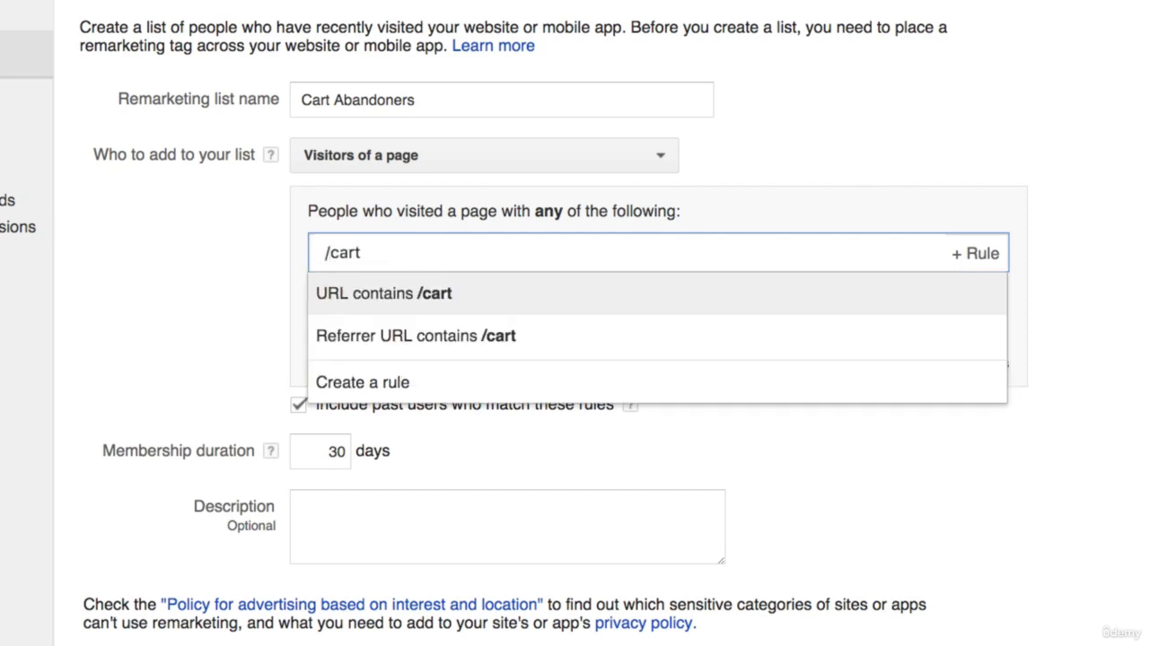
{"action": "left_click", "coordinate": [626, 300]}
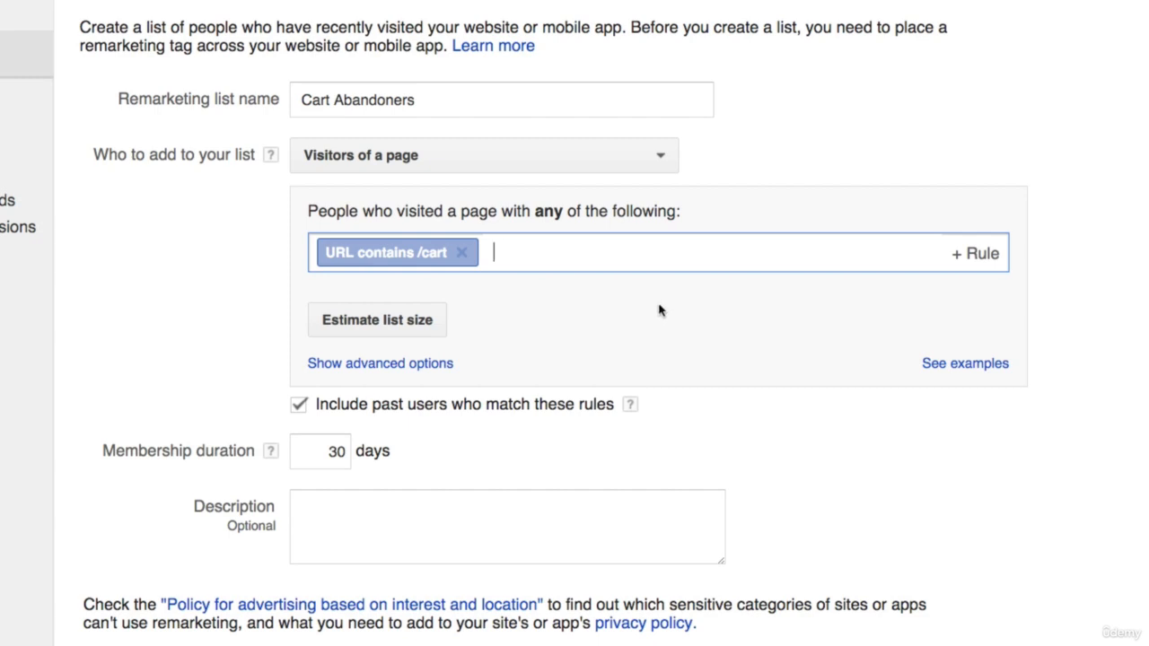
- Add a second rule to the Cart Abandoners list for URLs that do not contain /order-confirmation
{"action": "left_click", "coordinate": [975, 256]}
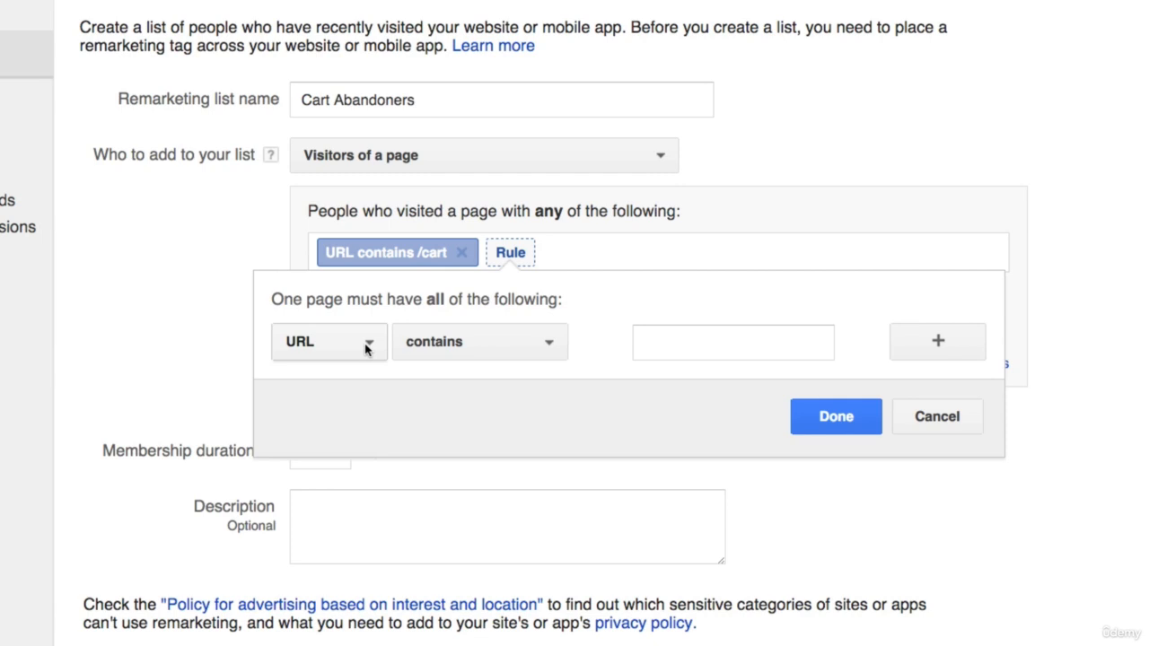
{"action": "left_click", "coordinate": [469, 355]}
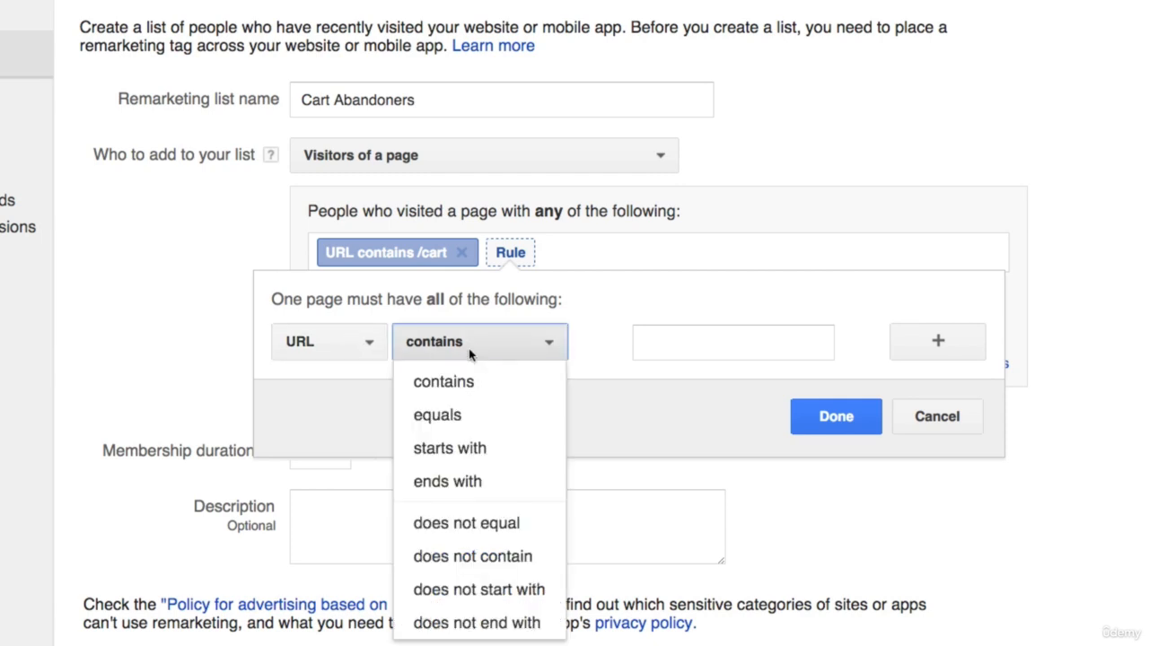
{"action": "left_click", "coordinate": [473, 556]}
{"action": "left_click", "coordinate": [654, 355]}
{"action": "type", "text": "/"}
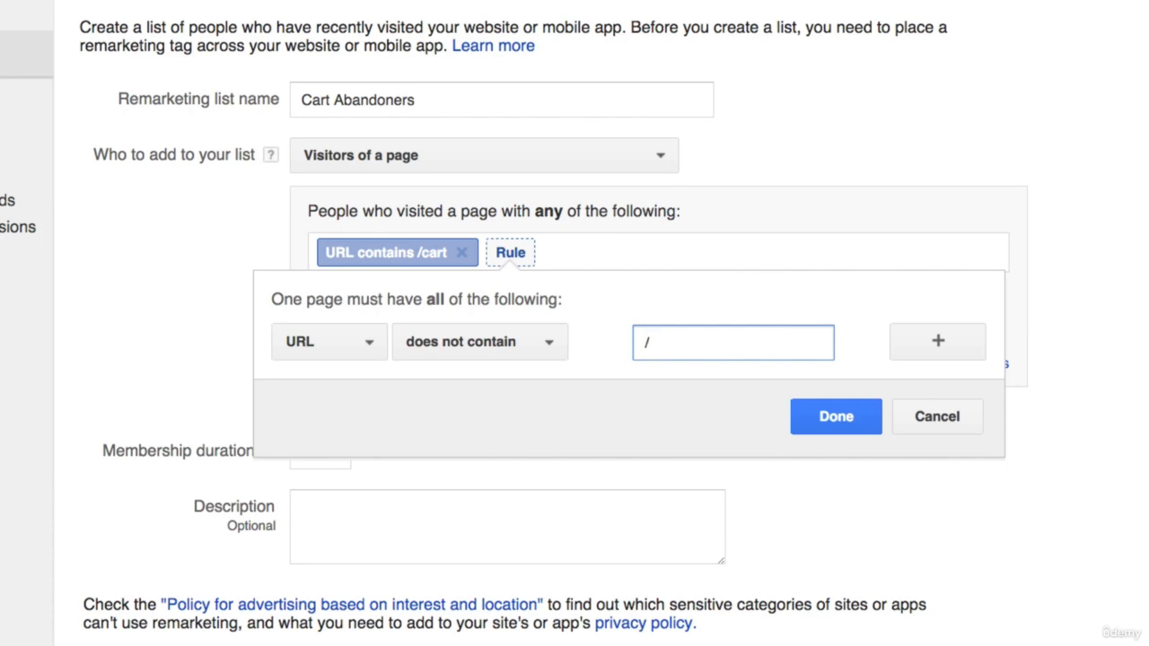
{"action": "type", "text": "order-confirmation"}
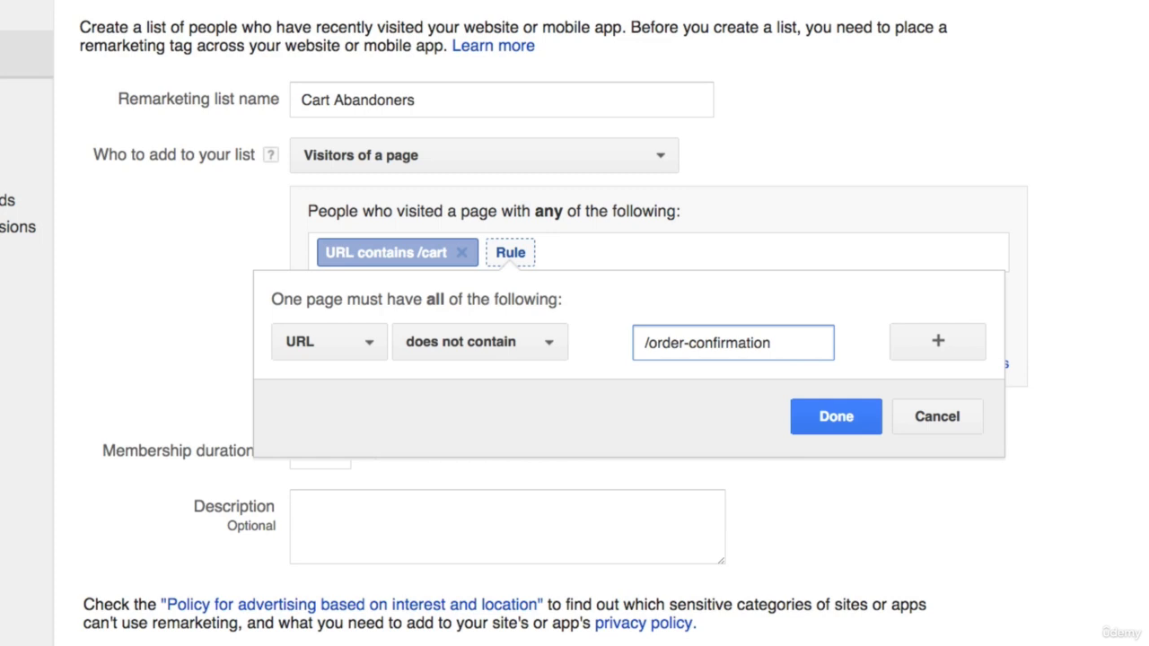
{"action": "left_click", "coordinate": [841, 422]}
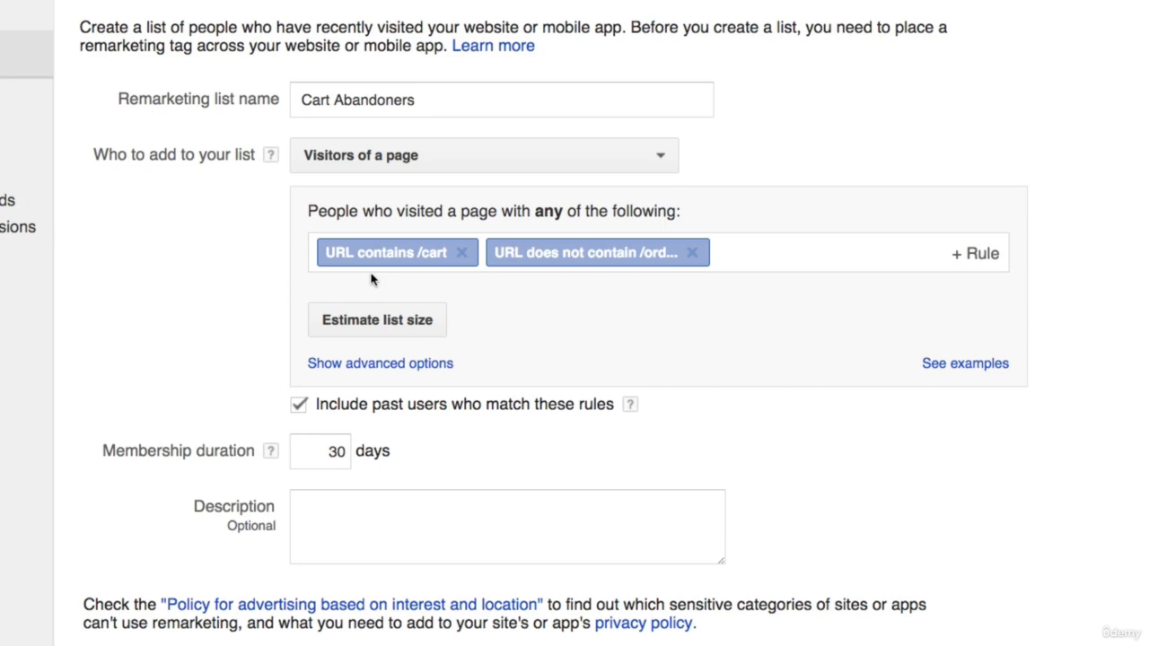
- Set the Cart Abandoners list's membership duration to 70 days and save the list
{"action": "double_click", "coordinate": [339, 451]}
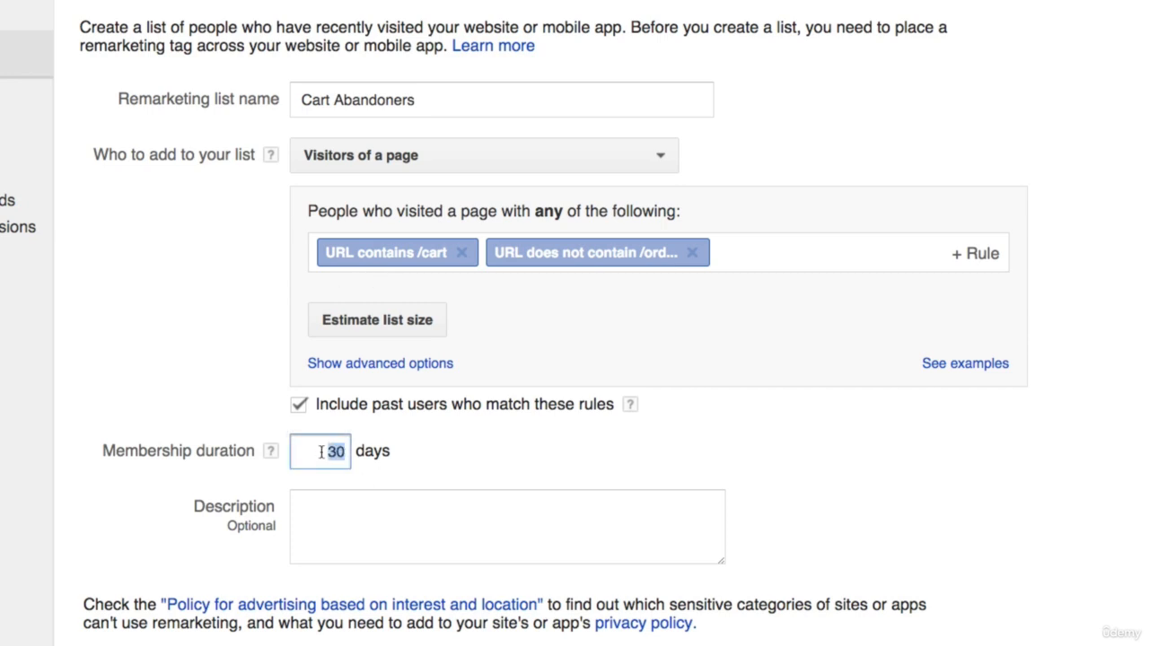
{"action": "type", "text": "70"}
{"action": "left_click", "coordinate": [354, 514]}
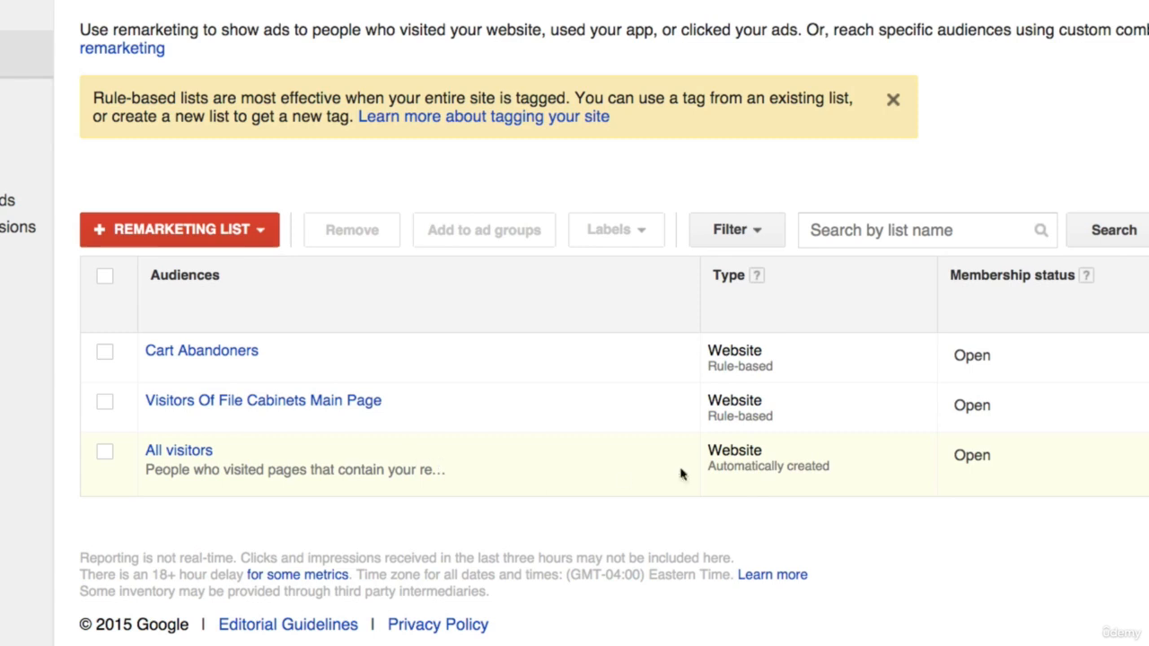
- Review the names and types of the All visitors, Visitors Of File Cabinets Main Page and Cart Abandoners remarketing lists
{"action": "left_click_drag", "start_coordinate": [708, 466], "coordinate": [835, 464]}
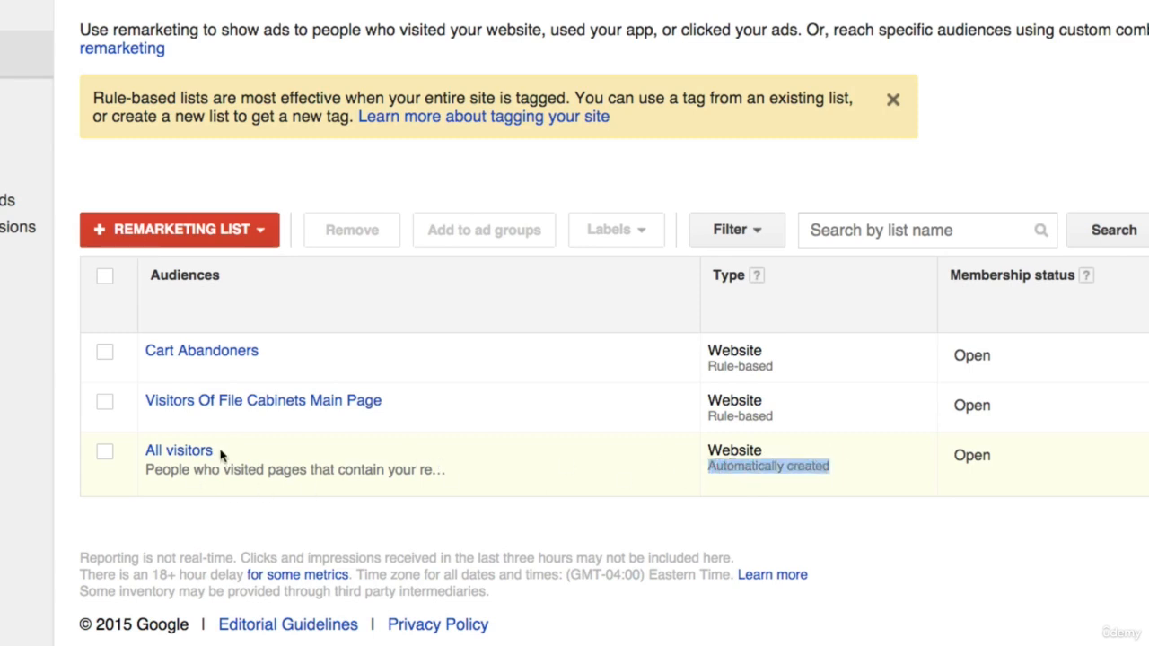
{"action": "left_click_drag", "start_coordinate": [220, 455], "coordinate": [145, 451]}
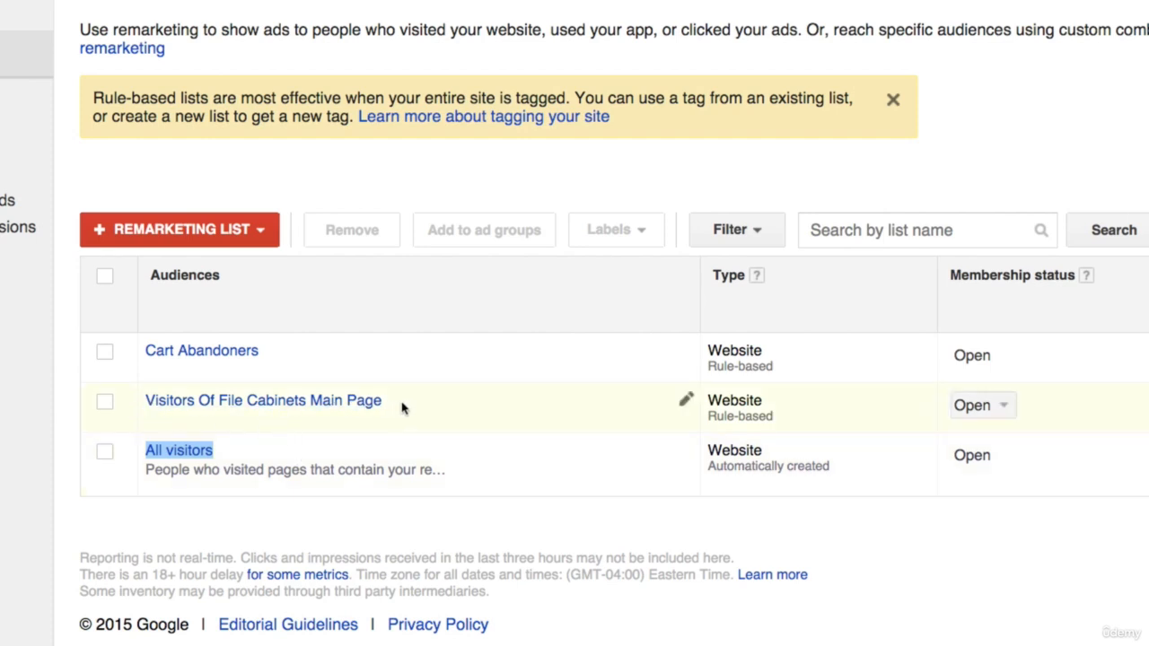
{"action": "left_click_drag", "start_coordinate": [403, 405], "coordinate": [141, 404]}
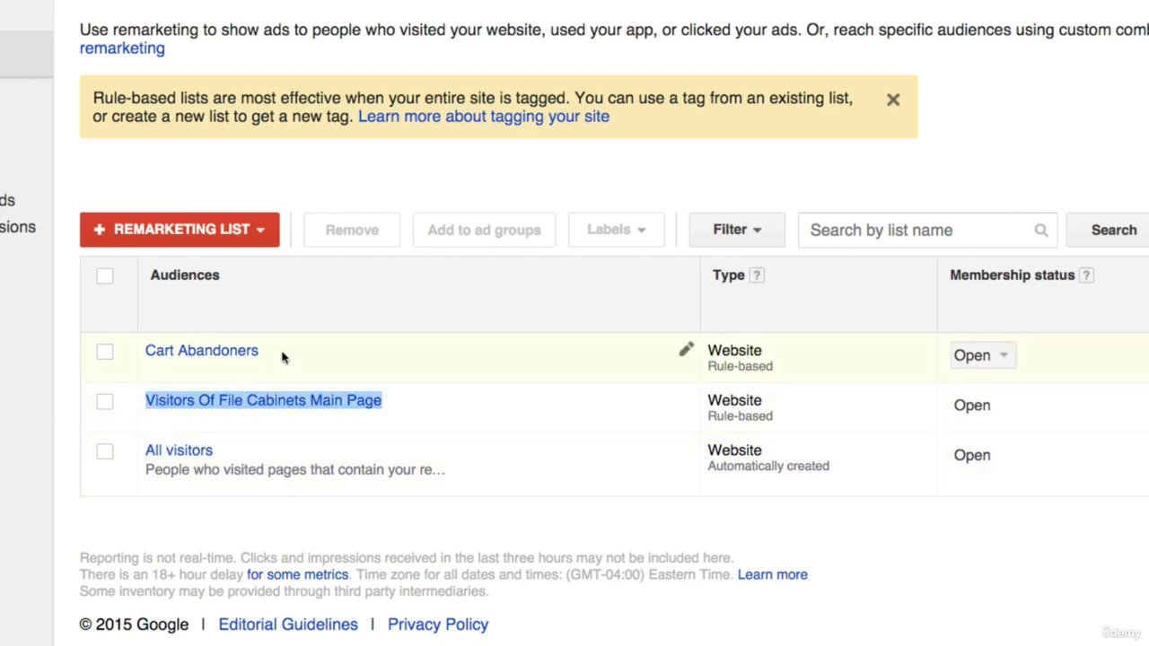
{"action": "left_click_drag", "start_coordinate": [281, 359], "coordinate": [143, 354]}
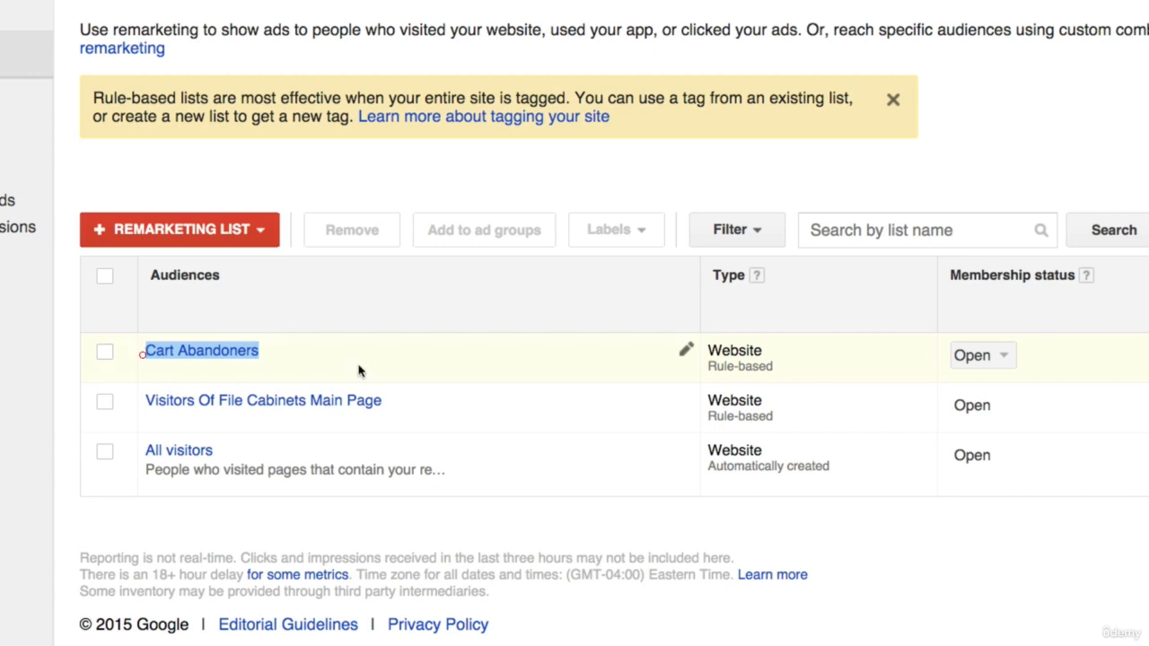
{"action": "left_click", "coordinate": [726, 514]}
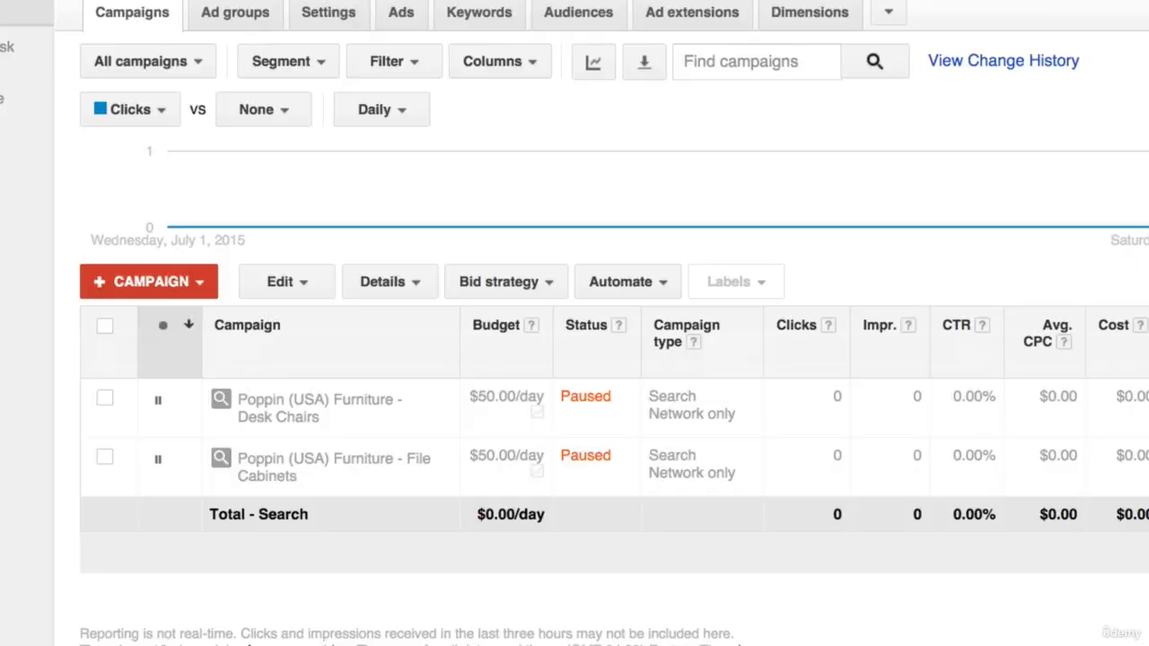
- Start a new Search Network only campaign from the campaigns overview
{"action": "left_click", "coordinate": [159, 284]}
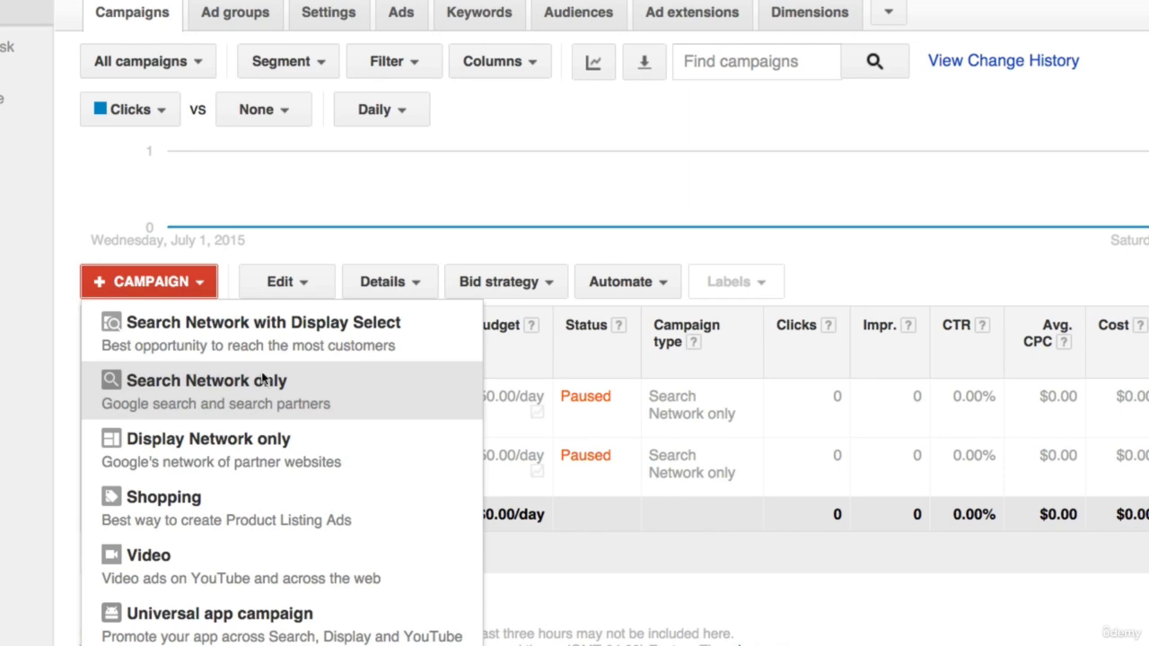
{"action": "left_click", "coordinate": [271, 389]}
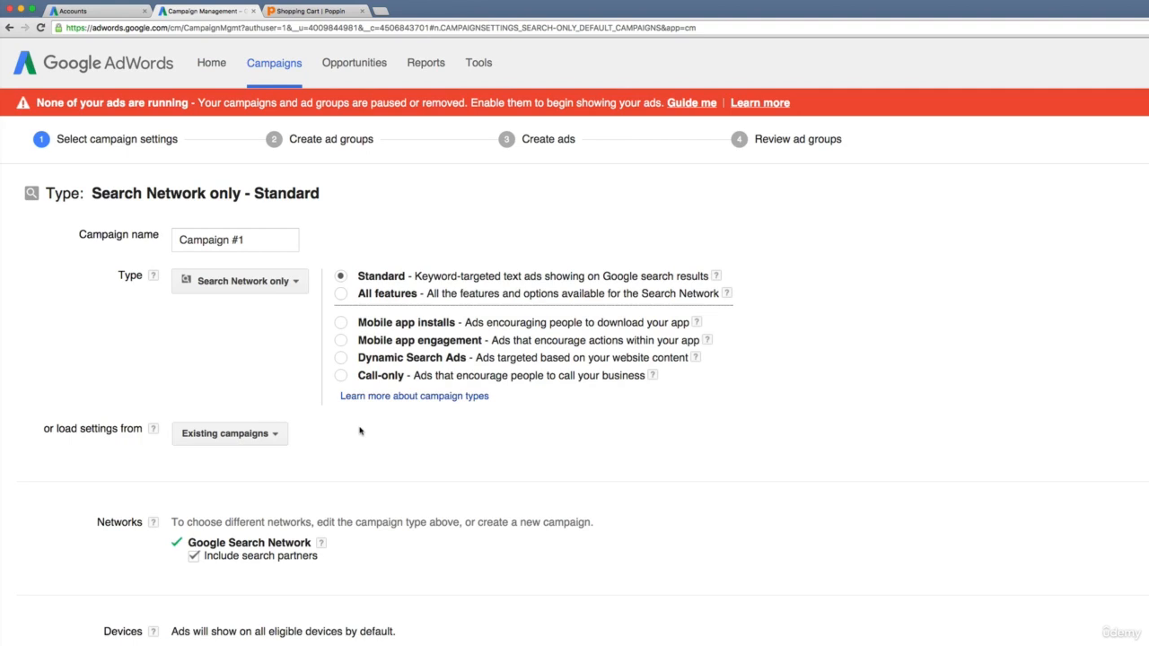
{"action": "key", "text": "super+equal"}
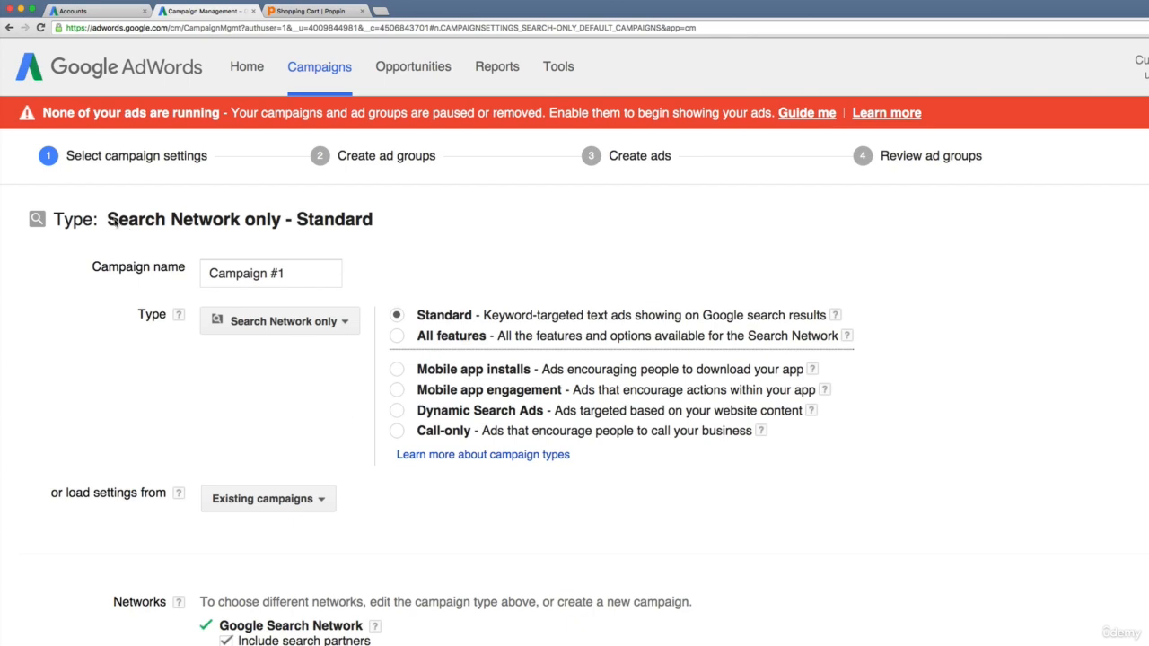
- Name the new campaign "Remarketing To Cart Abandoners"
{"action": "left_click_drag", "start_coordinate": [314, 273], "coordinate": [206, 274]}
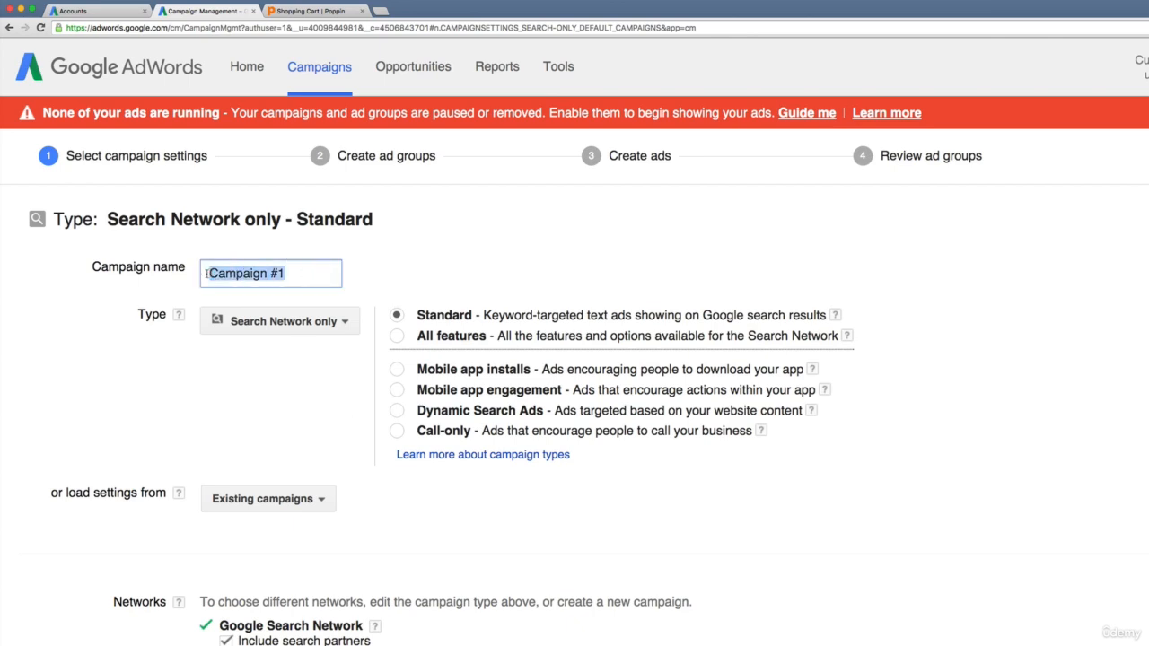
{"action": "type", "text": "Remarketing"}
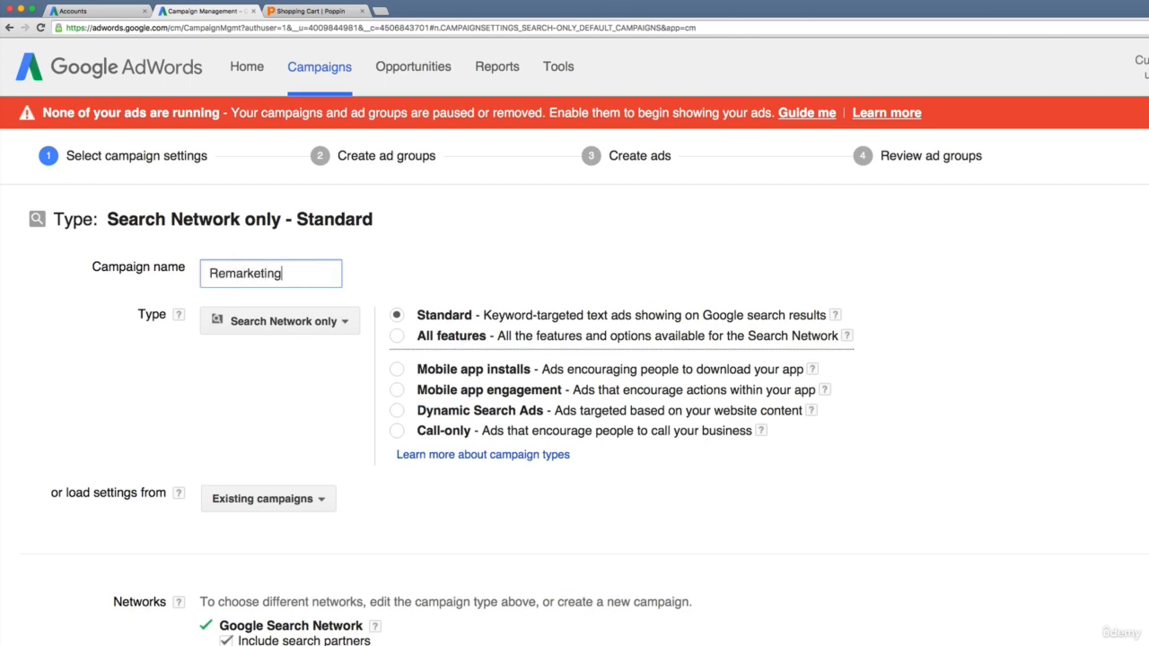
{"action": "type", "text": " To Cart Aba"}
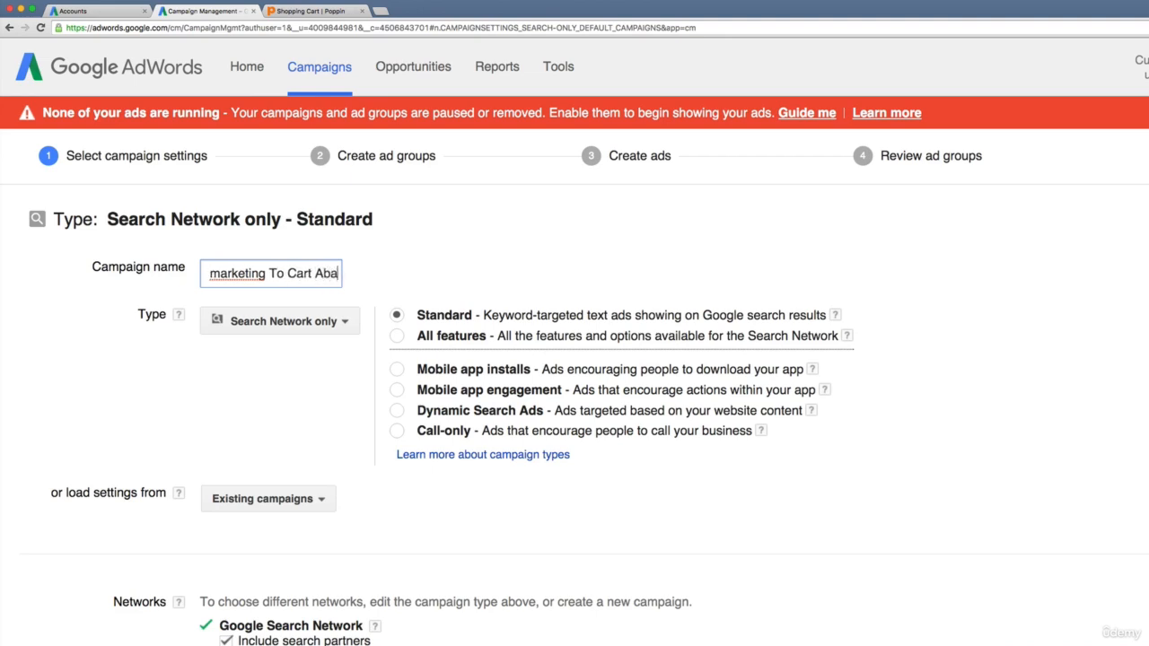
{"action": "type", "text": "n"}
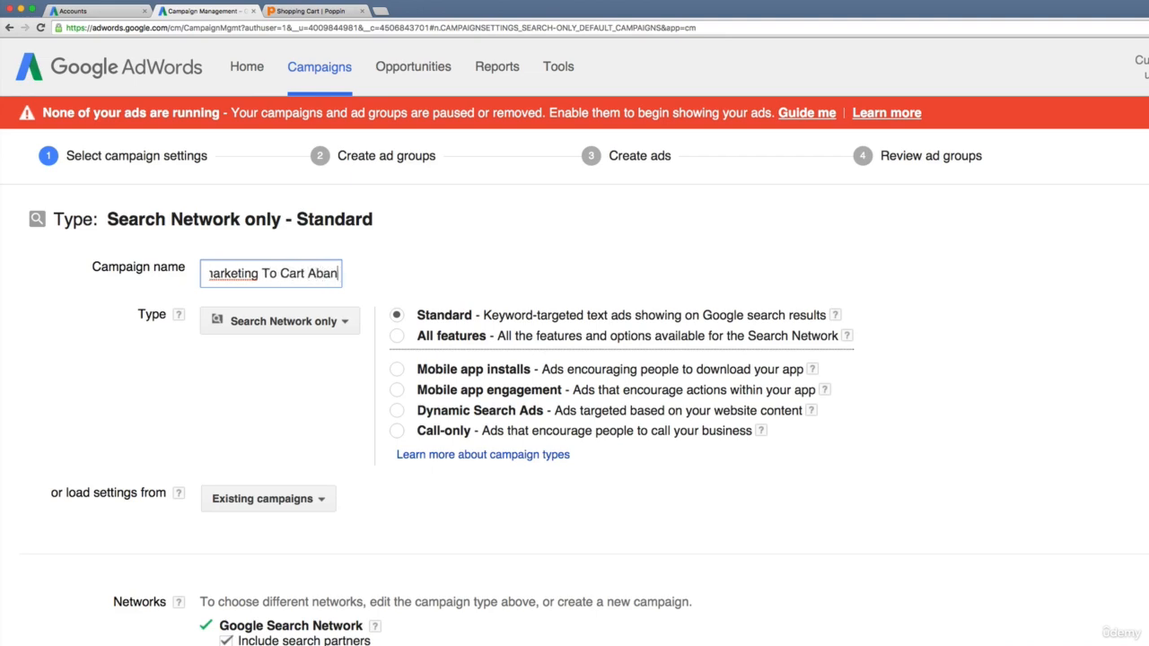
{"action": "type", "text": "doners"}
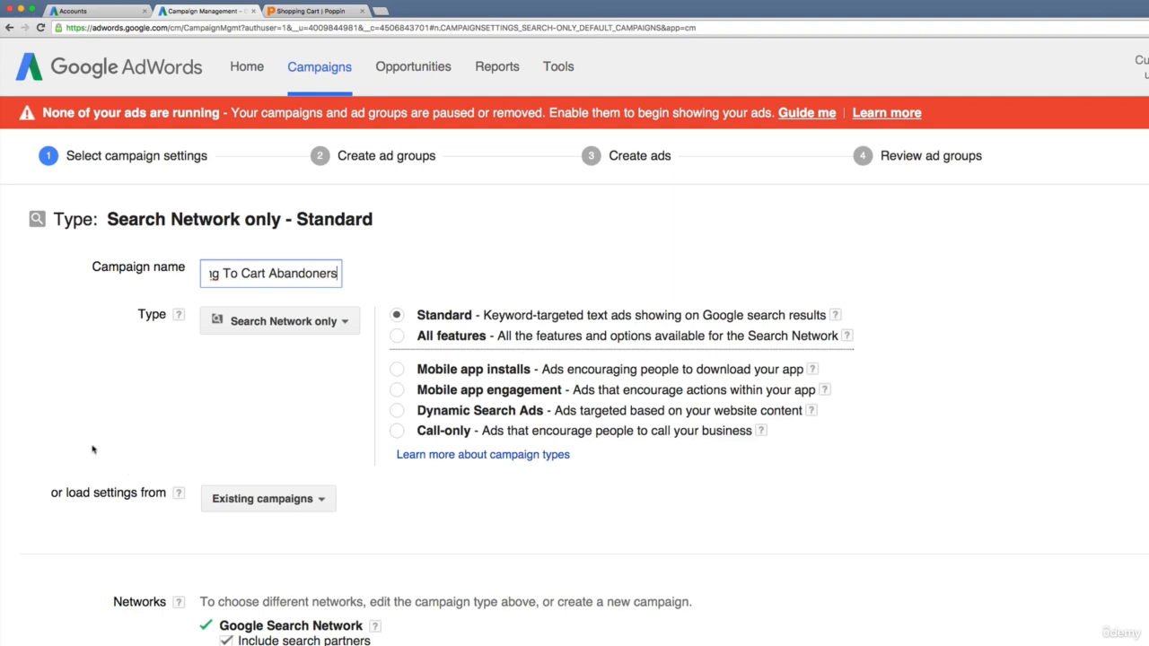
- Switch the campaign to All features and reapply the copied name "Remarketing To Cart Abandoners"
{"action": "double_click", "coordinate": [235, 274]}
{"action": "left_click", "coordinate": [397, 336]}
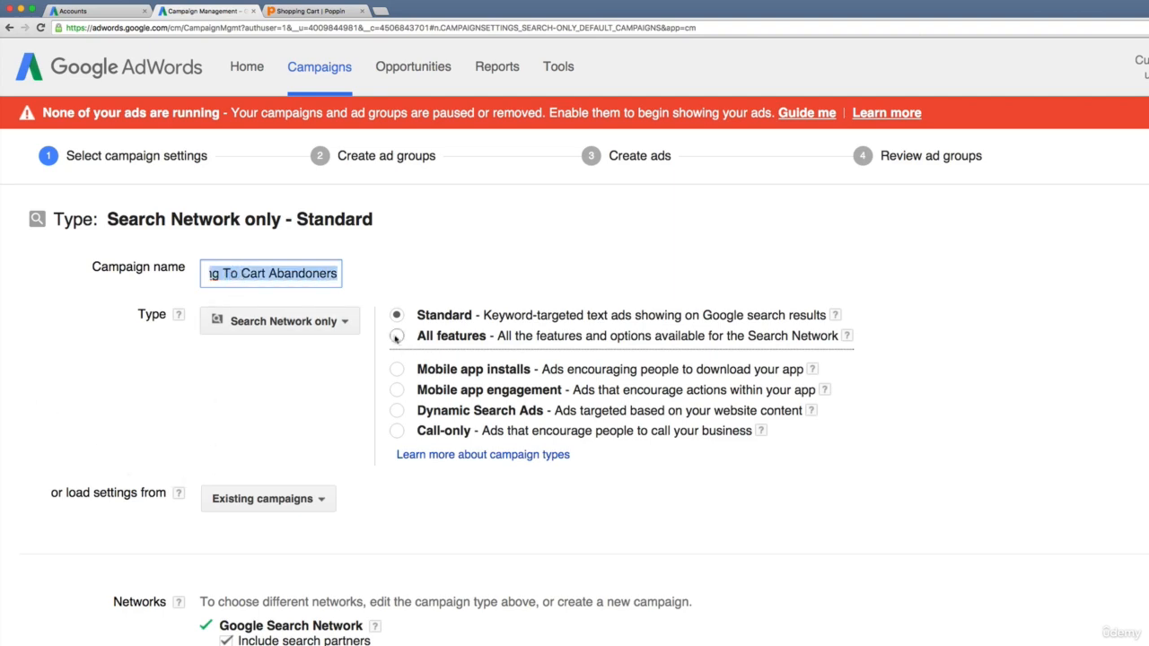
{"action": "left_click", "coordinate": [805, 253]}
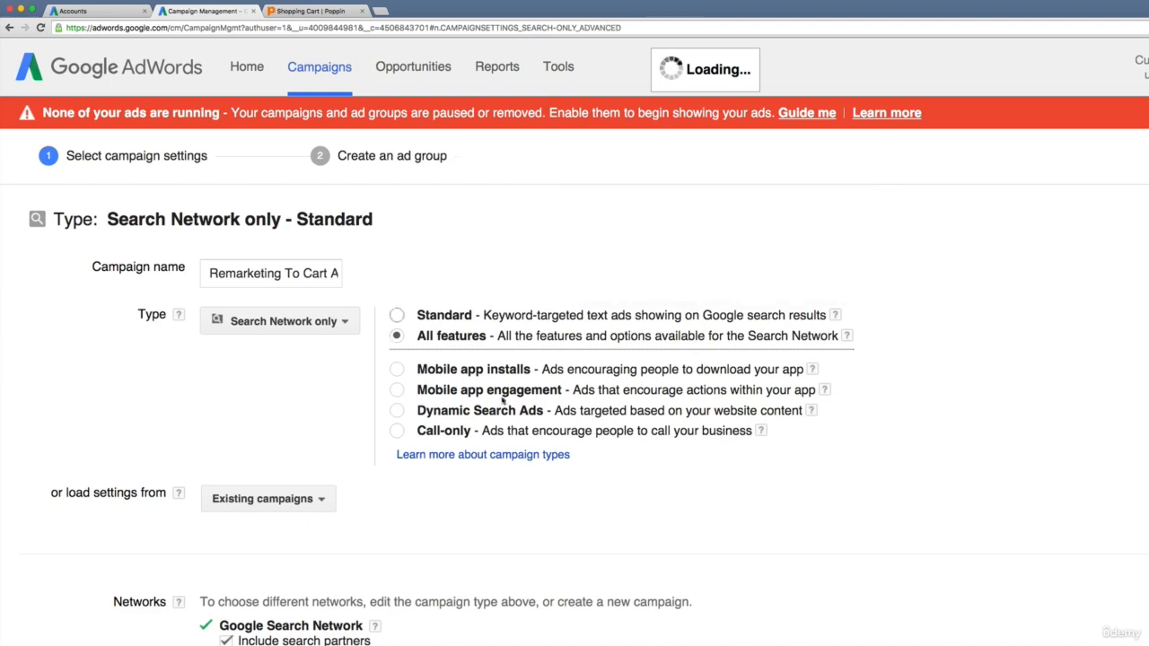
{"action": "left_click_drag", "start_coordinate": [334, 273], "coordinate": [137, 270]}
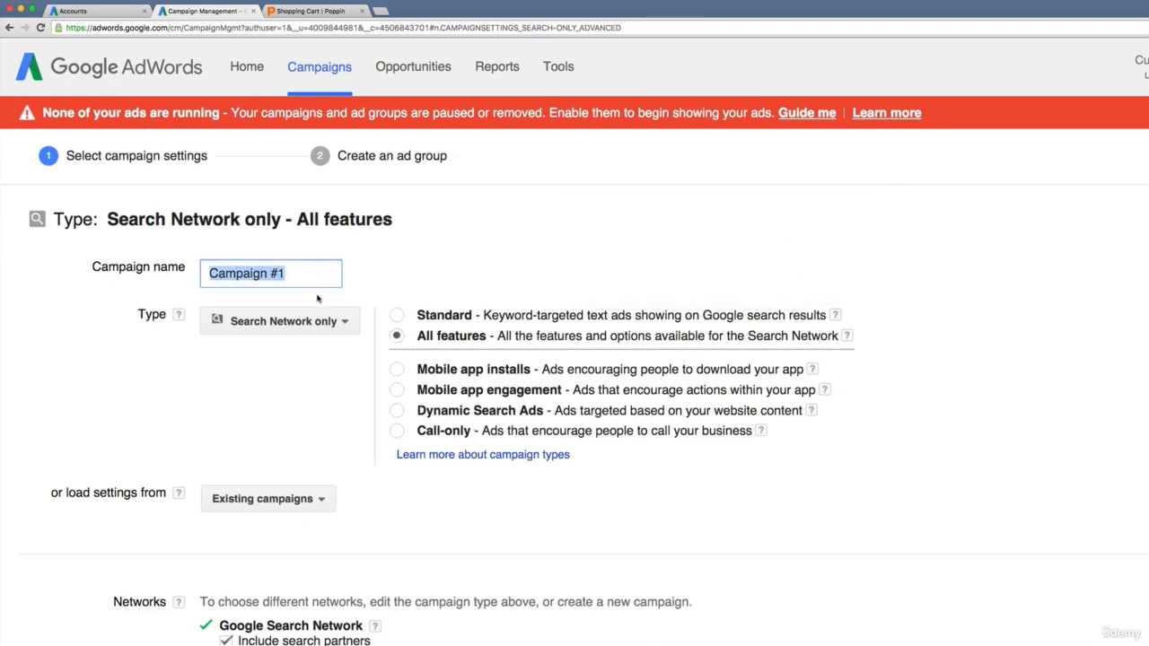
{"action": "key", "text": "super+v"}
{"action": "left_click", "coordinate": [384, 266]}
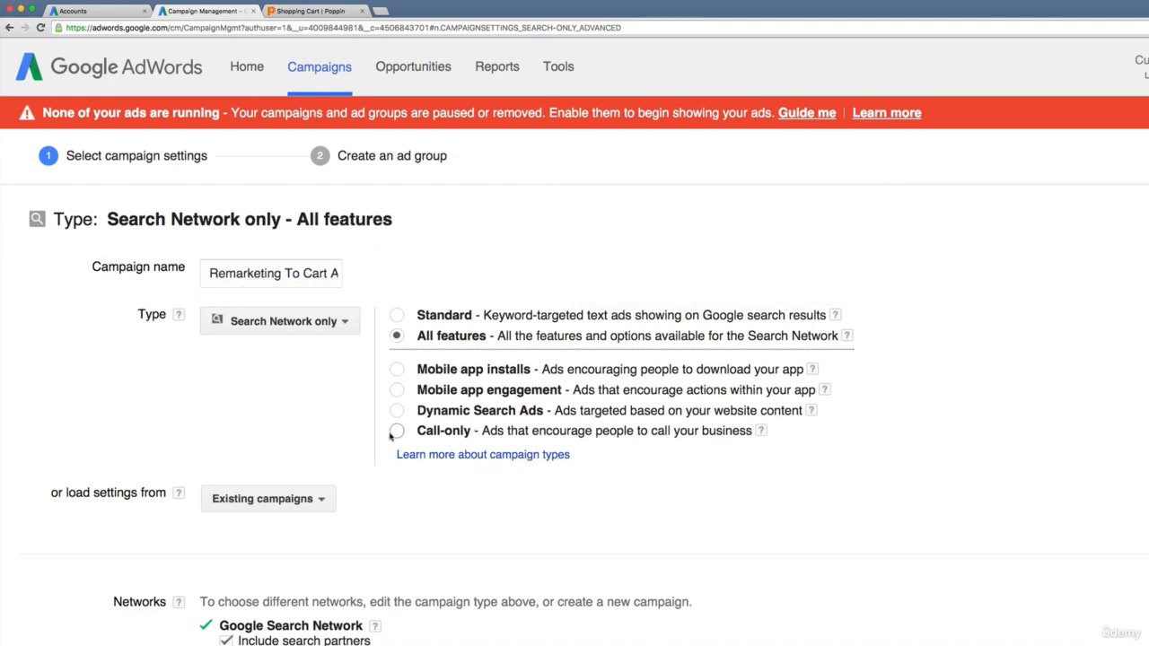
- Set the campaign's default bid to $4, keeping manual bidding for clicks
{"action": "scroll", "coordinate": [376, 443], "scroll_direction": "down", "scroll_amount": 2}
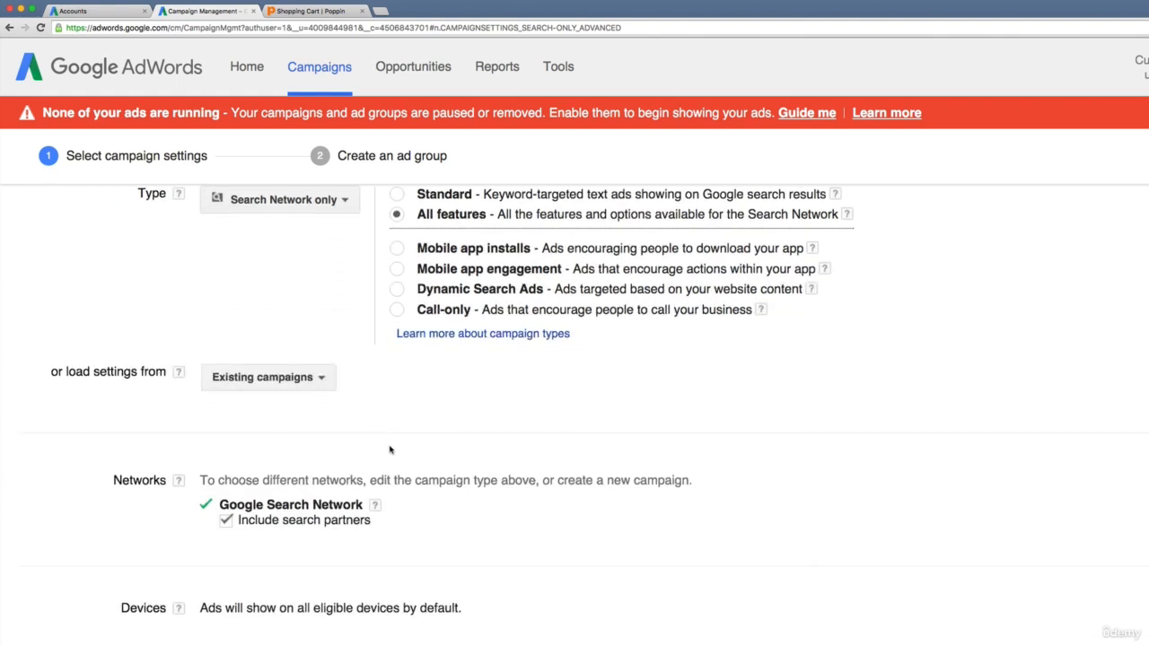
{"action": "scroll", "coordinate": [381, 444], "scroll_direction": "down", "scroll_amount": 5}
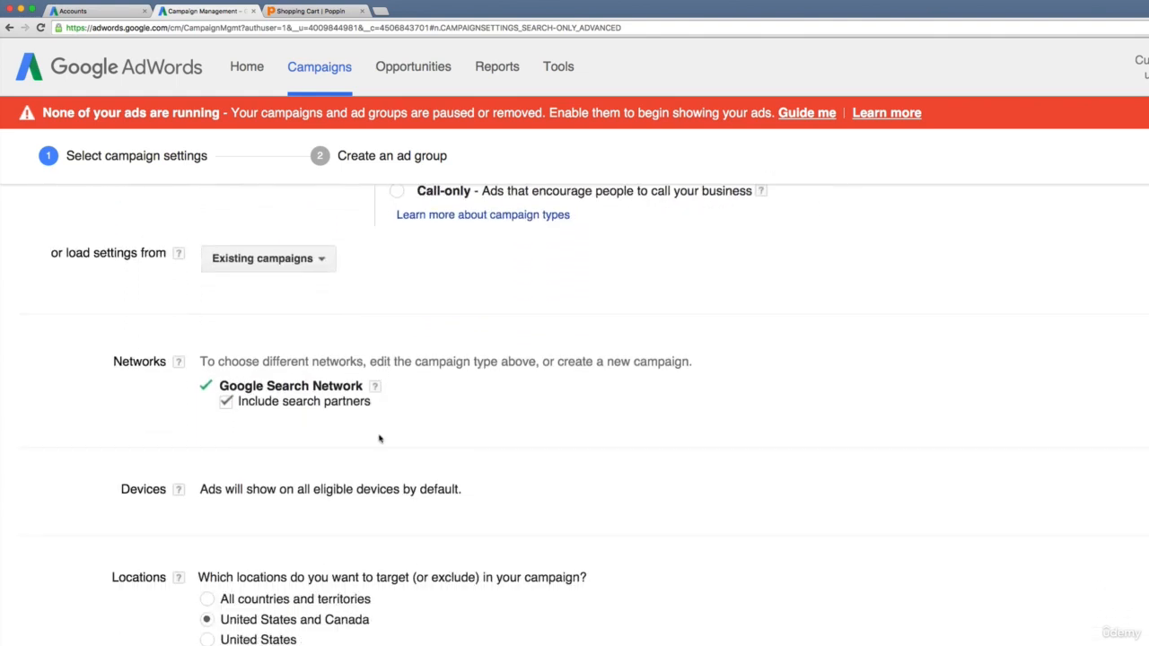
{"action": "scroll", "coordinate": [377, 619], "scroll_direction": "down", "scroll_amount": 4}
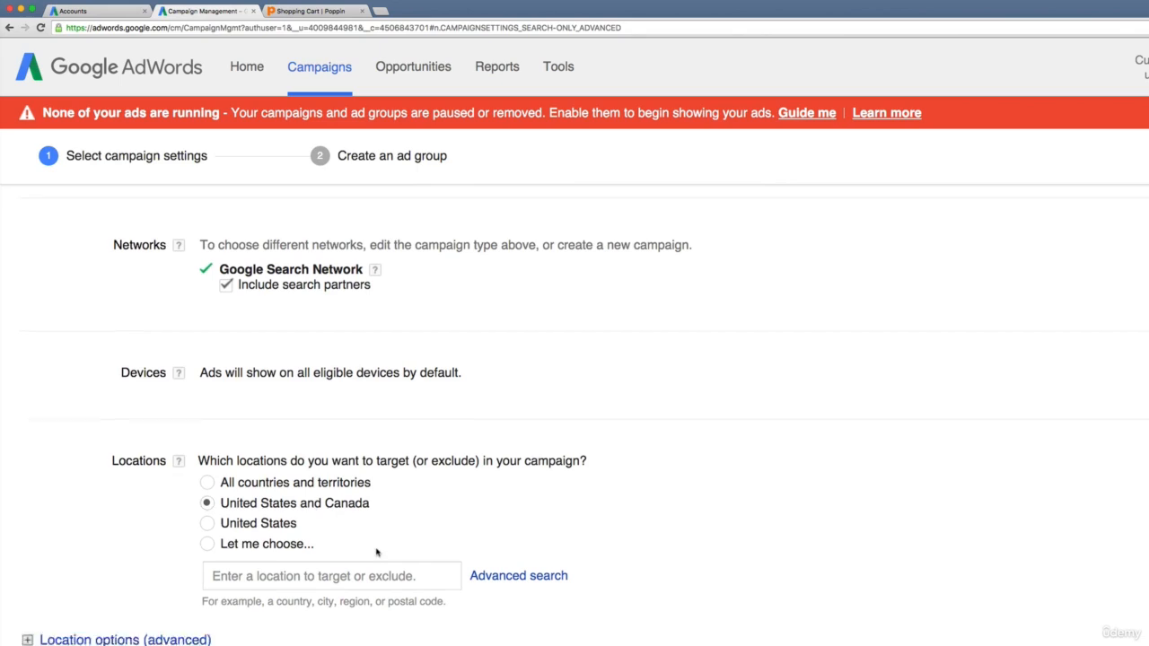
{"action": "scroll", "coordinate": [377, 538], "scroll_direction": "down", "scroll_amount": 8}
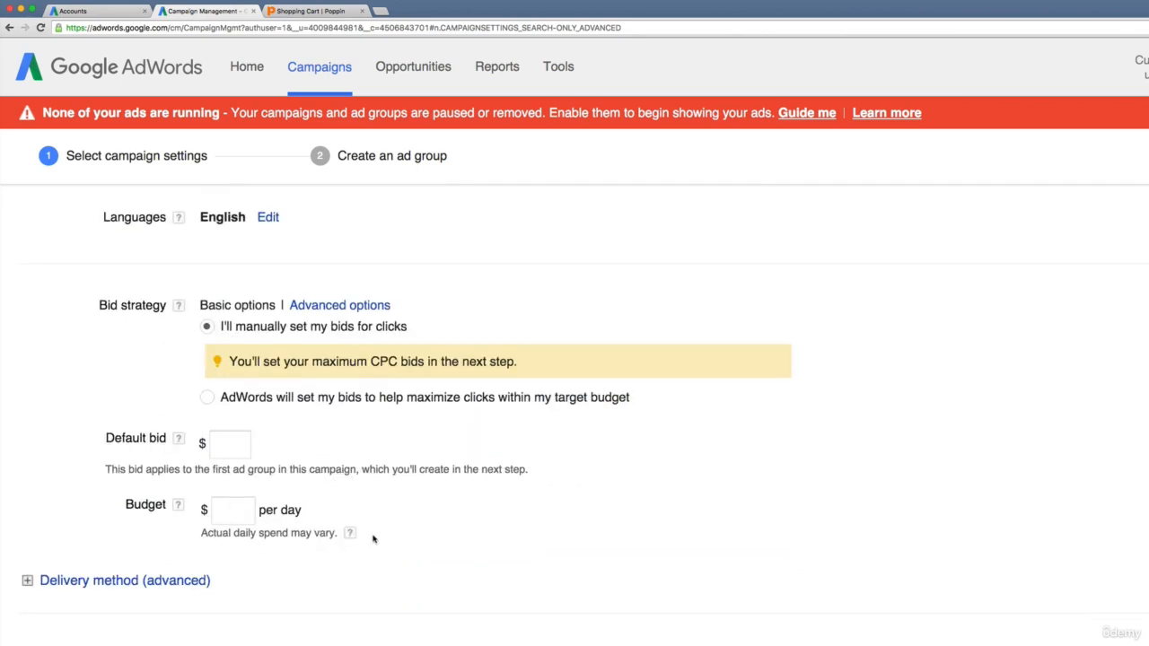
{"action": "left_click", "coordinate": [241, 431]}
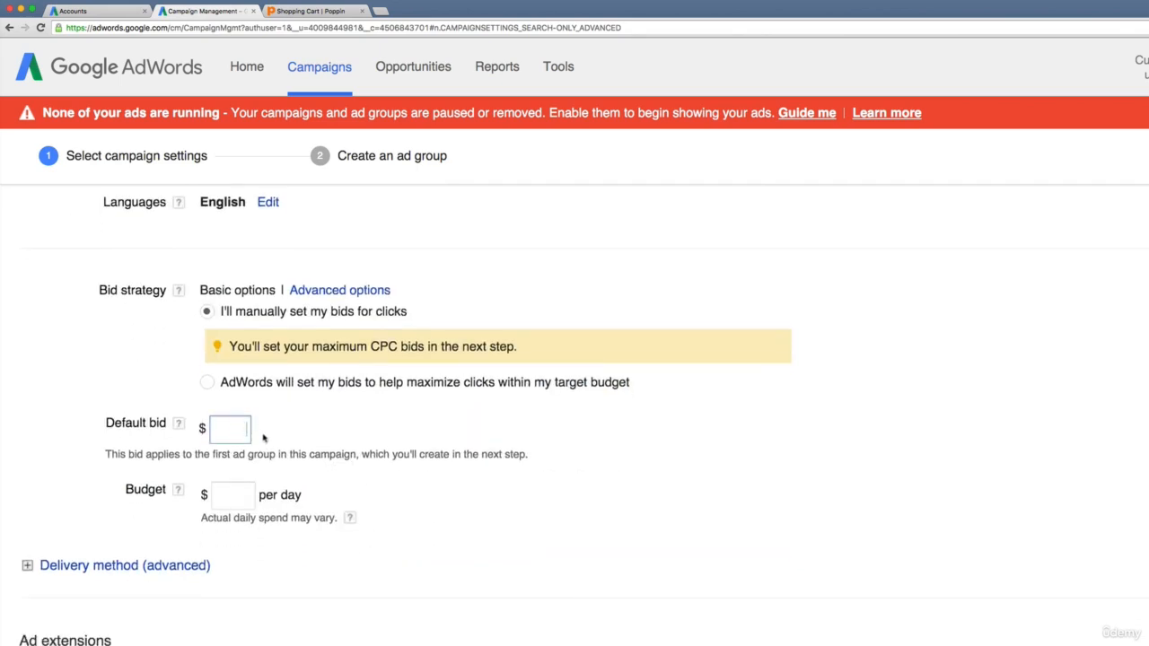
{"action": "right_click", "coordinate": [254, 452]}
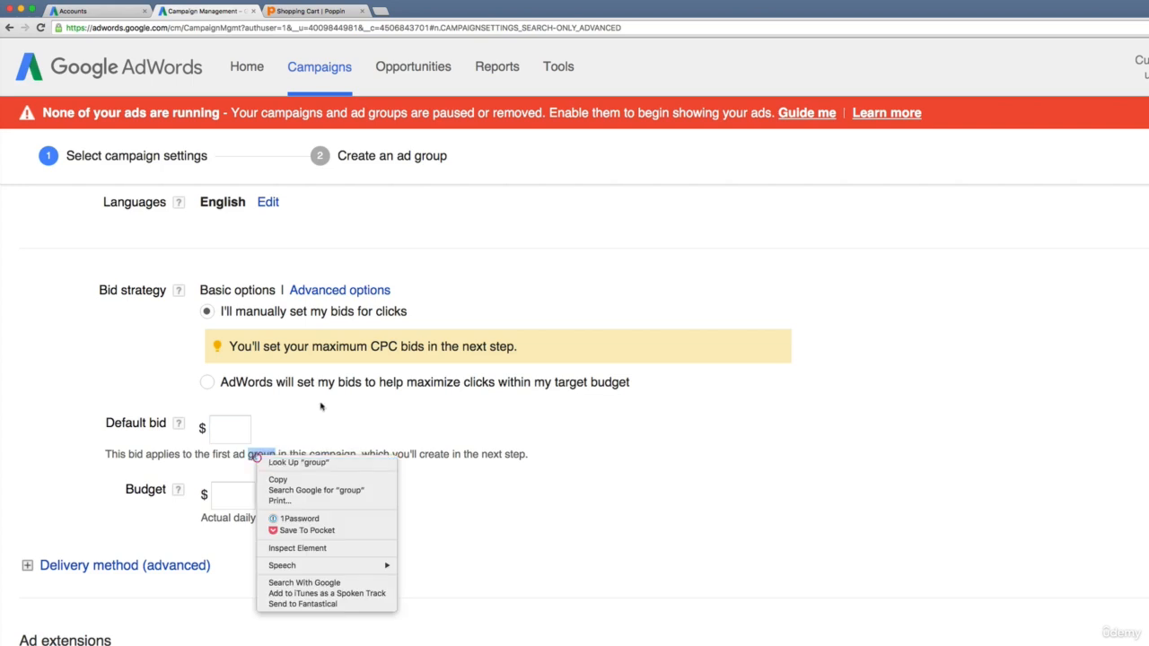
{"action": "left_click", "coordinate": [239, 425]}
{"action": "left_click", "coordinate": [244, 429]}
{"action": "type", "text": "4"}
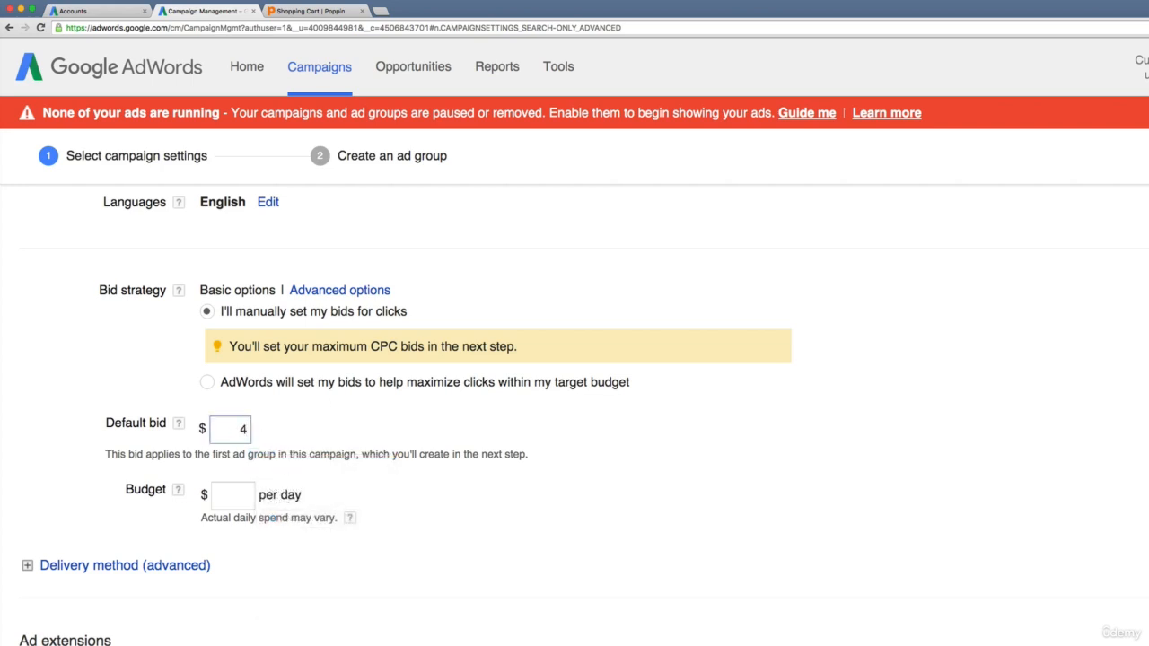
{"action": "left_click", "coordinate": [287, 471]}
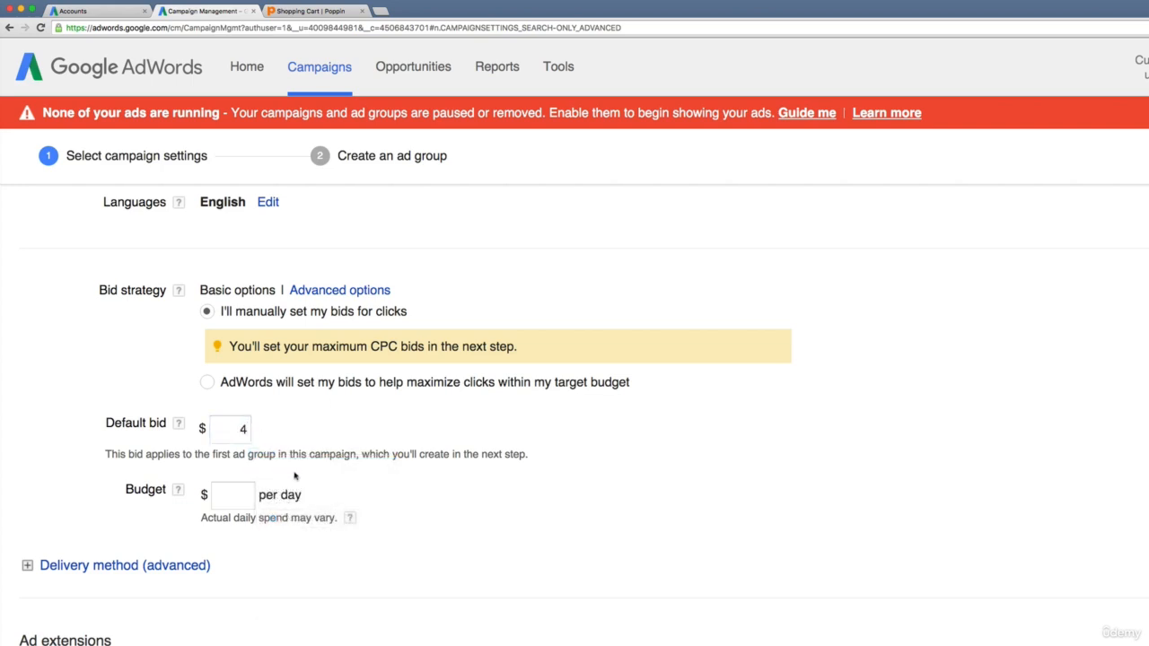
{"action": "left_click", "coordinate": [239, 430]}
{"action": "double_click", "coordinate": [241, 433]}
{"action": "type", "text": "3"}
{"action": "left_click", "coordinate": [341, 431]}
{"action": "left_click", "coordinate": [240, 428]}
{"action": "key", "text": "BackSpace"}
{"action": "type", "text": "4"}
- Set the campaign's budget to $200 per day
{"action": "left_click", "coordinate": [238, 499]}
{"action": "type", "text": "200"}
{"action": "left_click", "coordinate": [320, 545]}
- Choose Accelerated as the campaign's ad delivery method
{"action": "scroll", "coordinate": [311, 536], "scroll_direction": "down", "scroll_amount": 3}
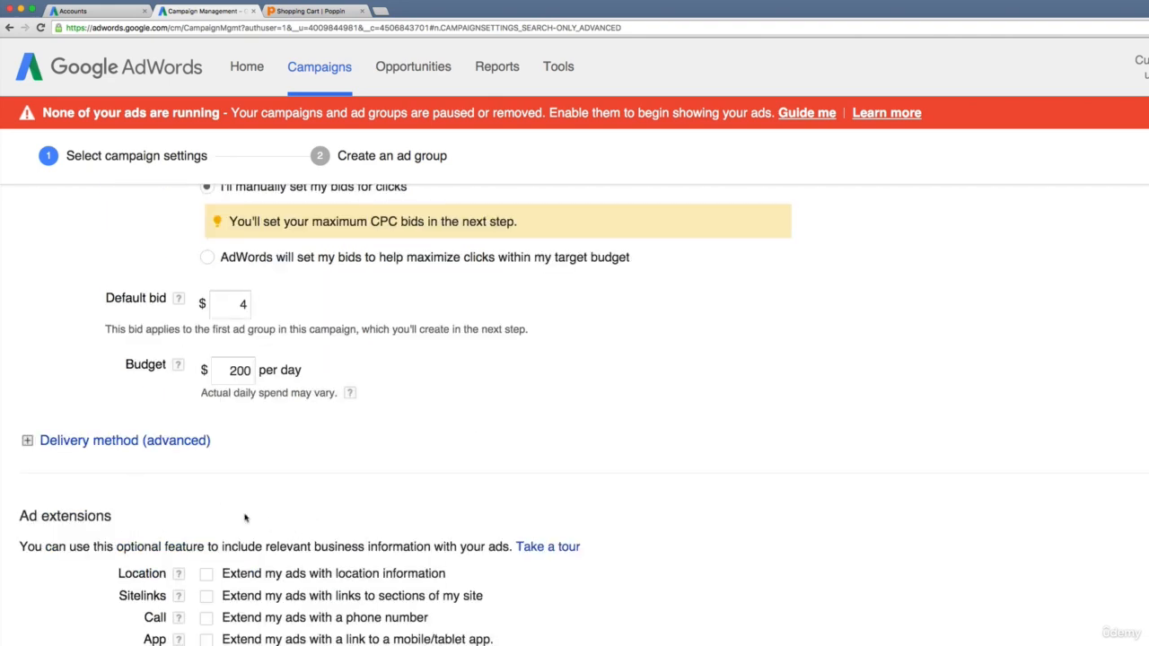
{"action": "left_click", "coordinate": [140, 451]}
{"action": "left_click", "coordinate": [206, 503]}
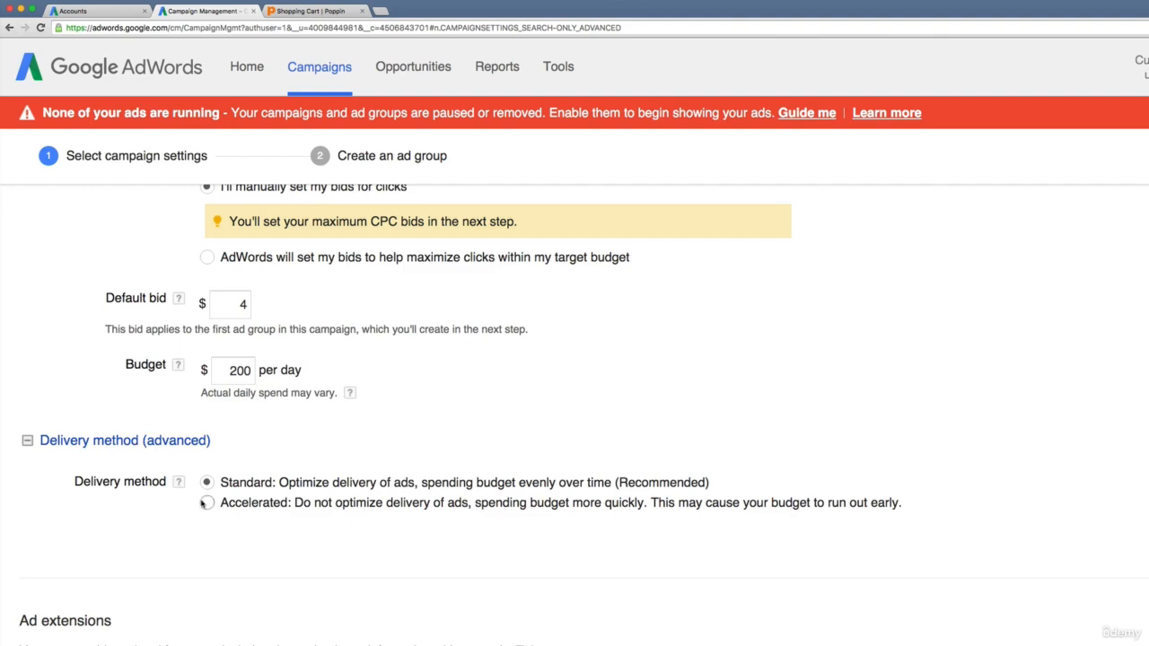
- Enable sitelinks and add Learn About Poppin, High Back Chairs On Sale, Poppin Task Chairs and Stylish Stacking Chairs to the campaign
{"action": "scroll", "coordinate": [206, 563], "scroll_direction": "down", "scroll_amount": 5}
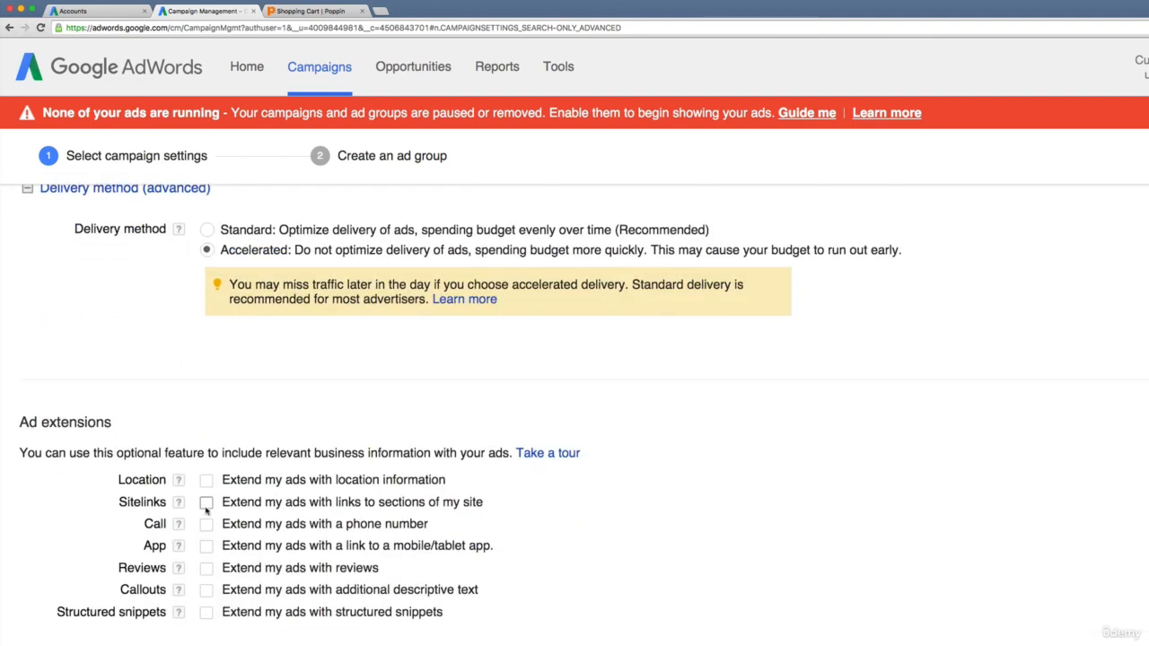
{"action": "left_click", "coordinate": [206, 503]}
{"action": "scroll", "coordinate": [418, 587], "scroll_direction": "down", "scroll_amount": 5}
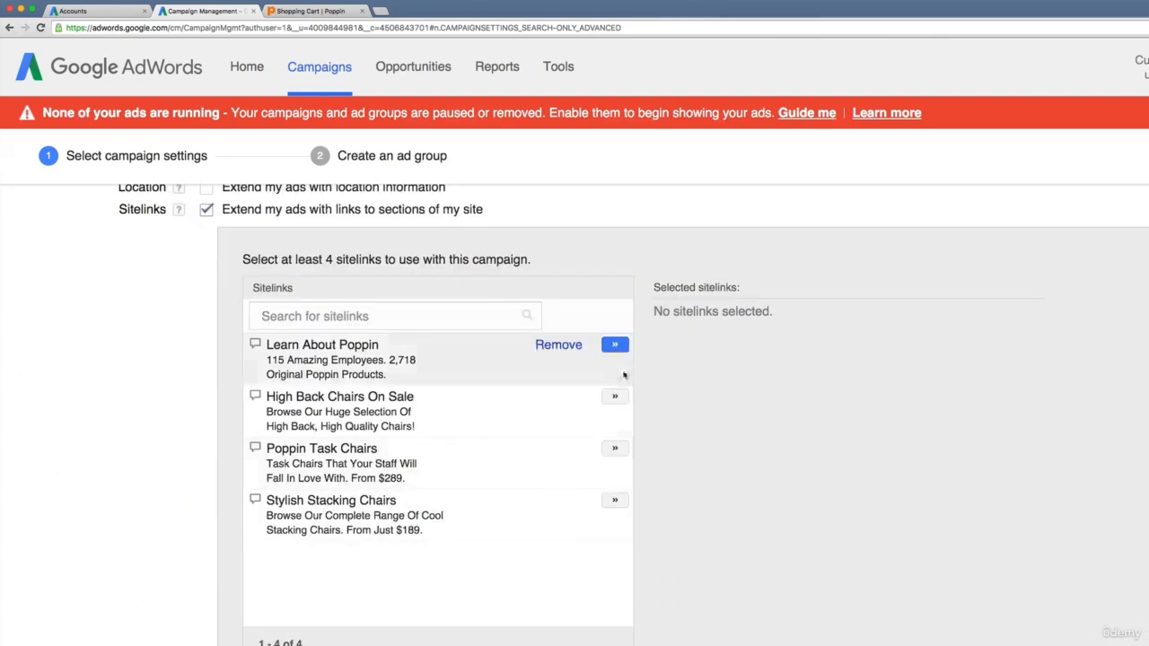
{"action": "left_click", "coordinate": [616, 345]}
{"action": "left_click", "coordinate": [613, 395]}
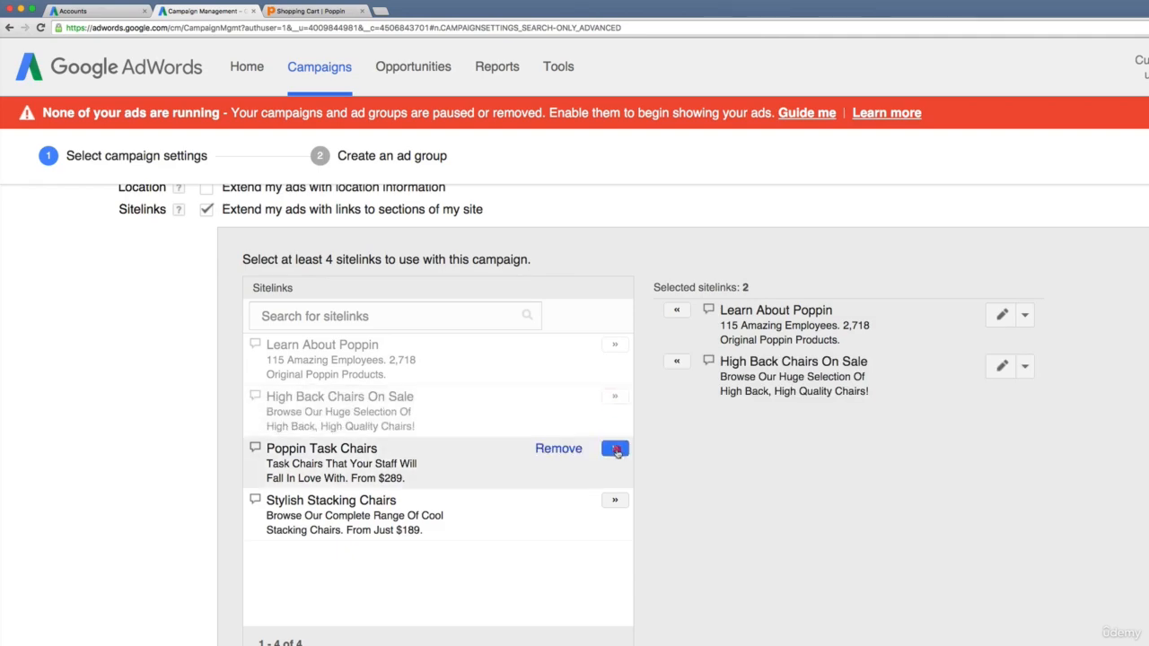
{"action": "left_click", "coordinate": [615, 447]}
{"action": "left_click", "coordinate": [615, 500]}
- Keep the default ad schedule, save the campaign settings and continue to creating its ad group
{"action": "scroll", "coordinate": [540, 488], "scroll_direction": "down", "scroll_amount": 5}
{"action": "scroll", "coordinate": [537, 484], "scroll_direction": "down", "scroll_amount": 4}
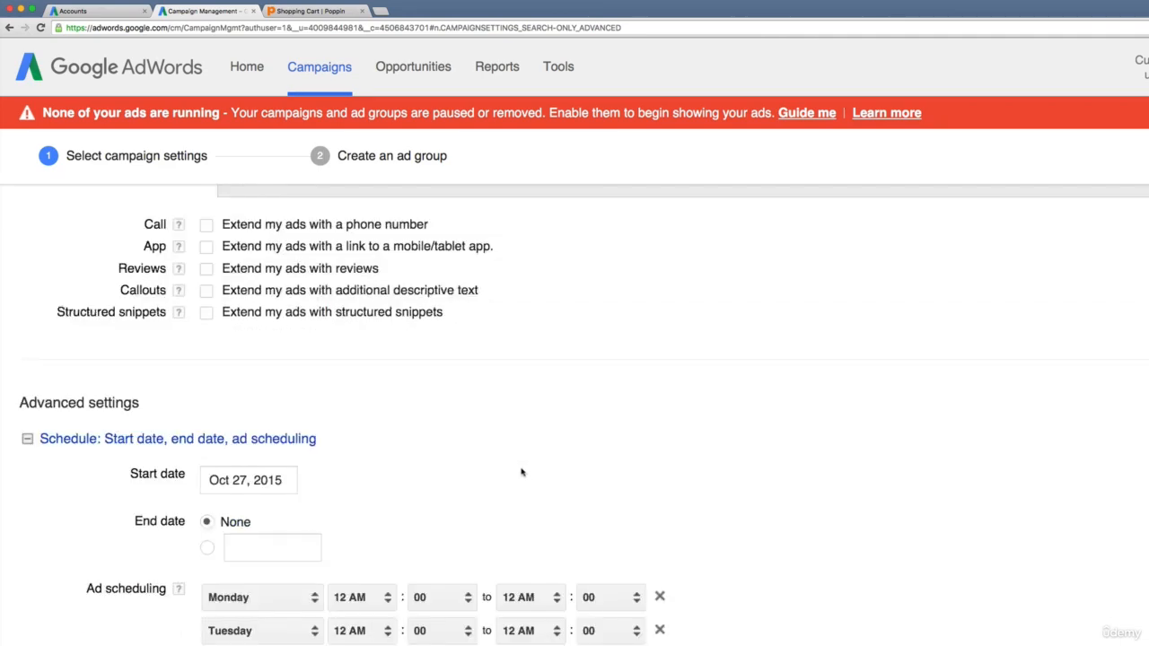
{"action": "scroll", "coordinate": [57, 336], "scroll_direction": "down", "scroll_amount": 4}
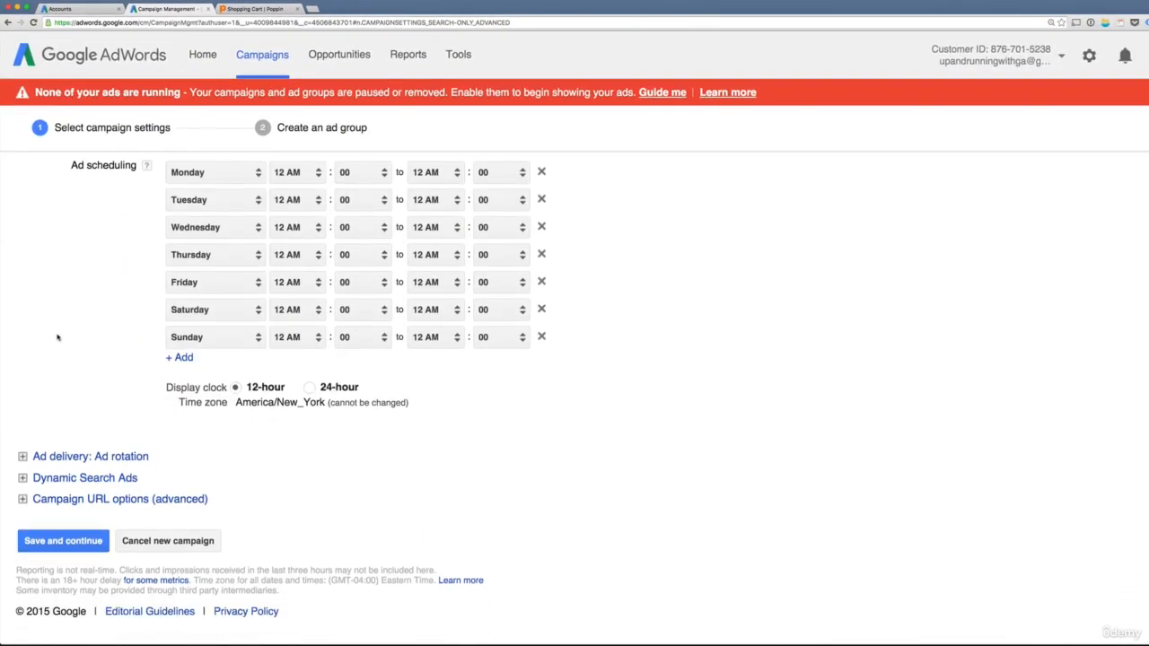
{"action": "left_click", "coordinate": [61, 541]}
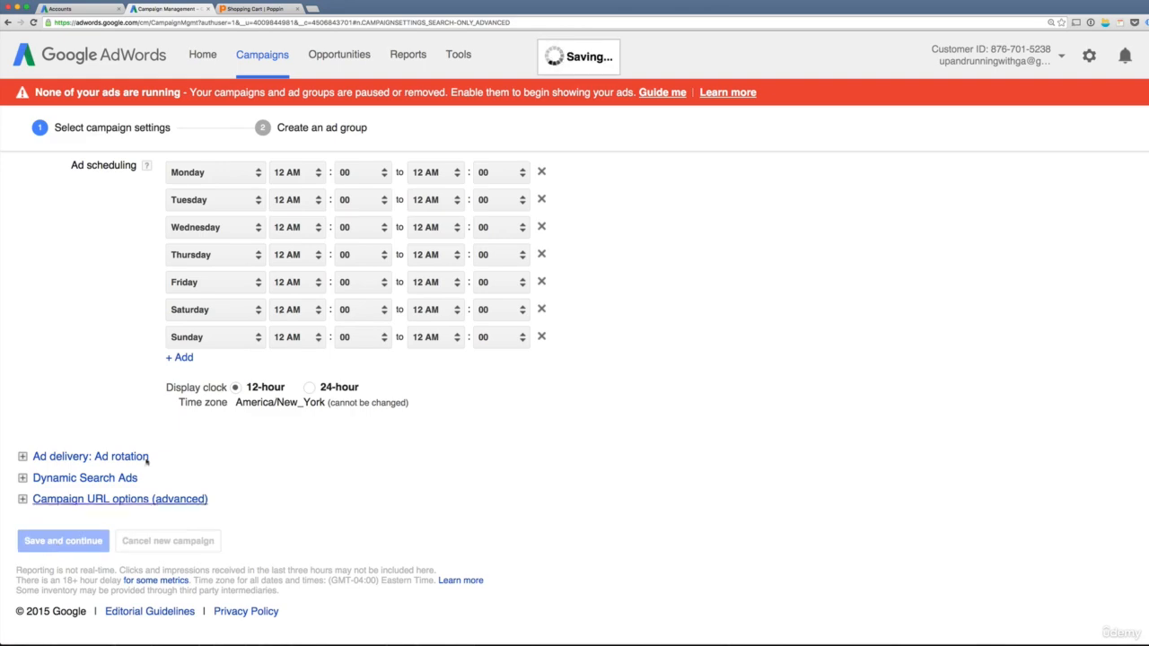
{"action": "key", "text": "super+plus"}
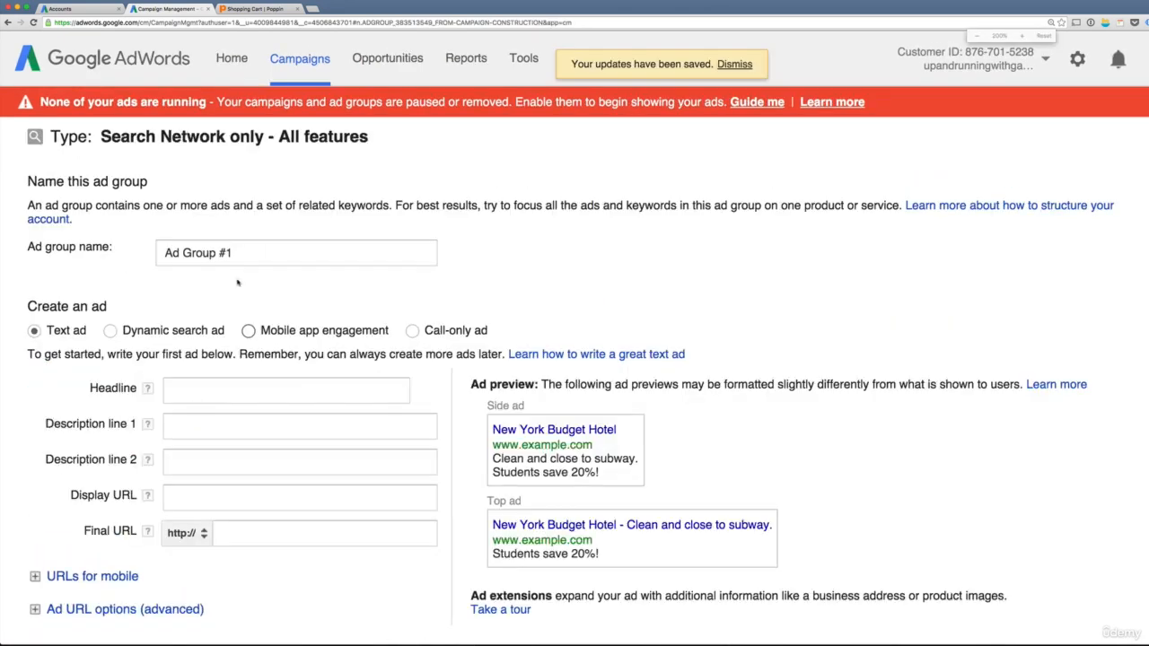
- Name the ad group 10% Coupon "Come Back"
{"action": "left_click_drag", "start_coordinate": [238, 254], "coordinate": [133, 251]}
{"action": "type", "text": "Rema"}
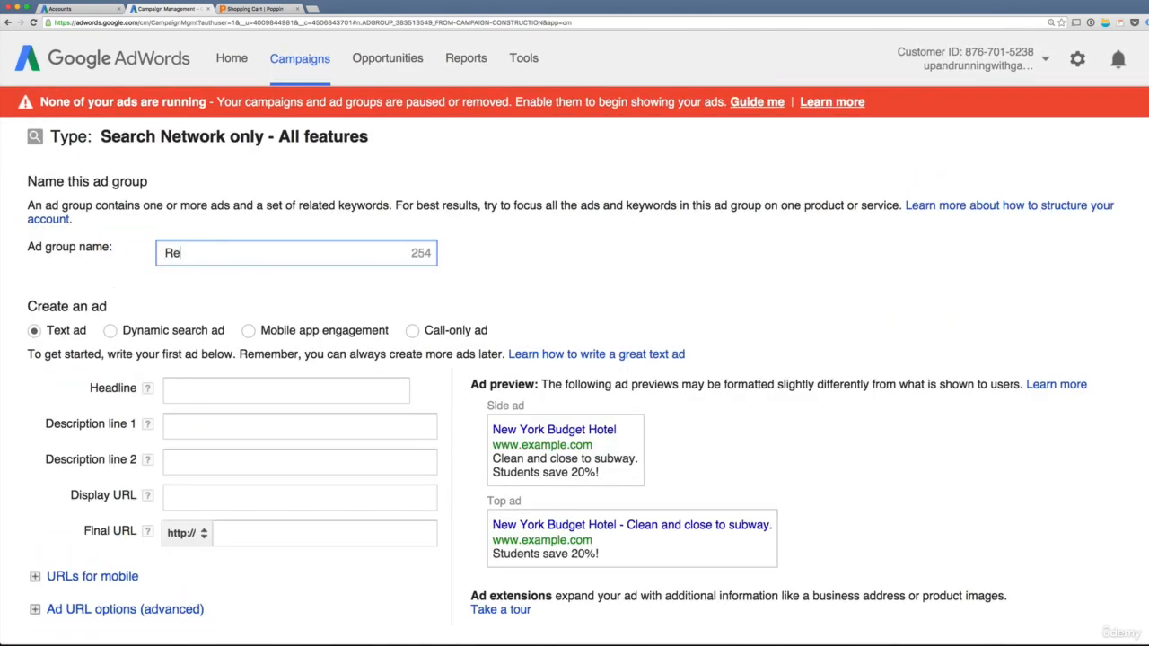
{"action": "key", "text": "BackSpace"}
{"action": "key", "text": "BackSpace"}
{"action": "key", "text": "BackSpace"}
{"action": "key", "text": "BackSpace"}
{"action": "type", "text": "10% Coupon \"Com"}
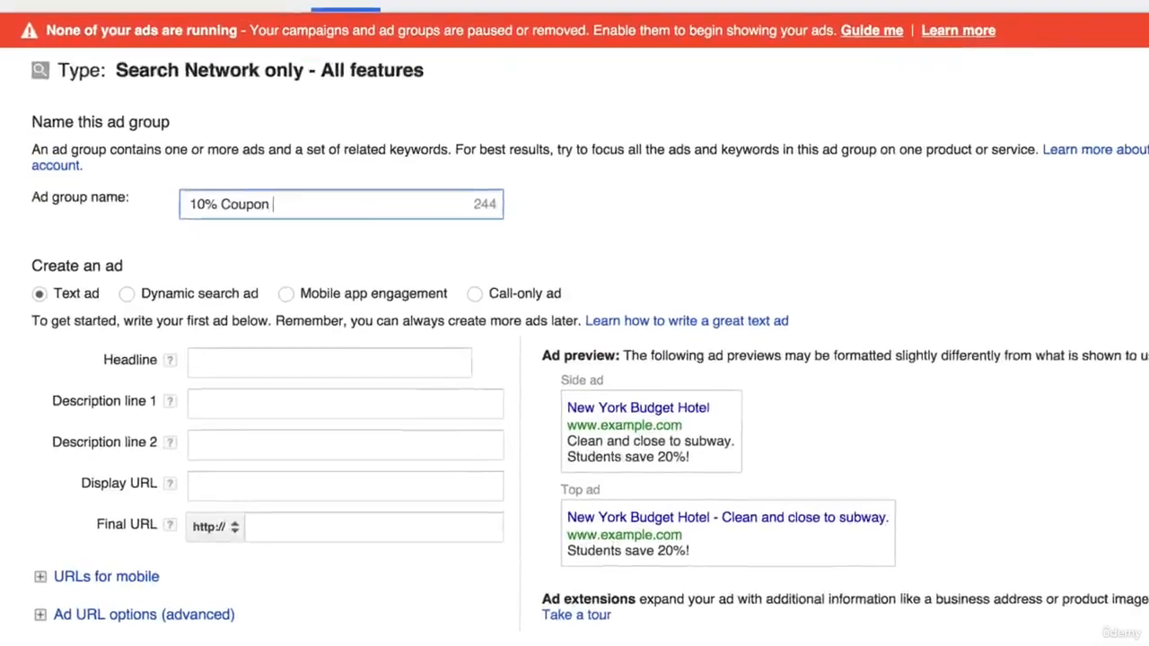
{"action": "type", "text": "e Back\""}
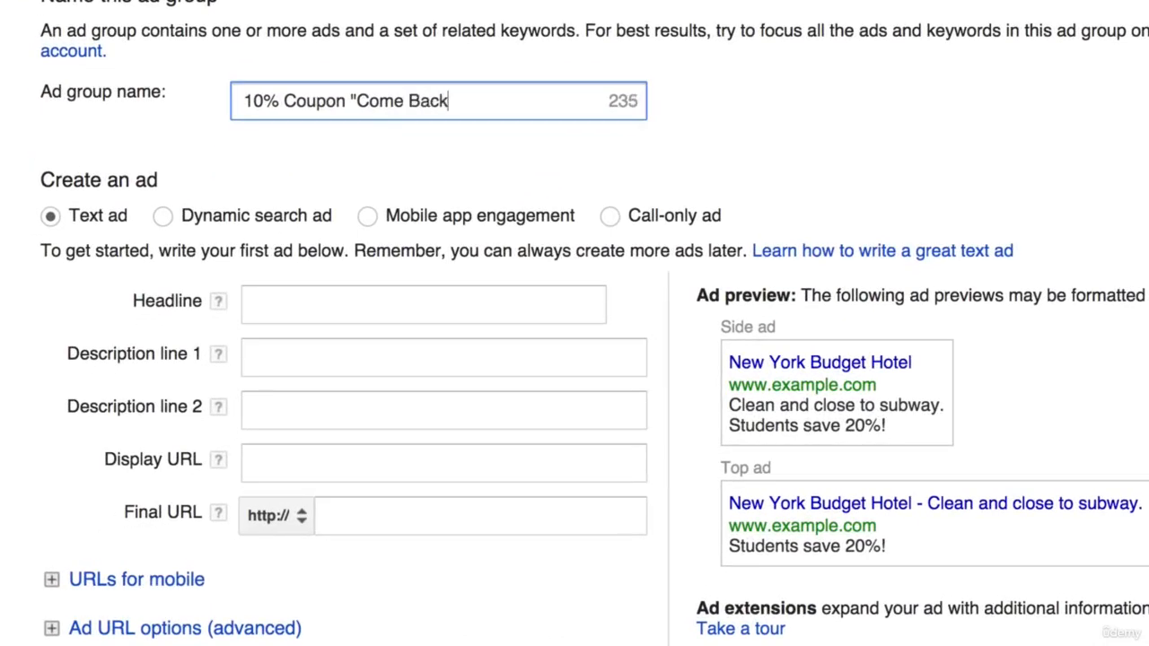
{"action": "key", "text": "BackSpace"}
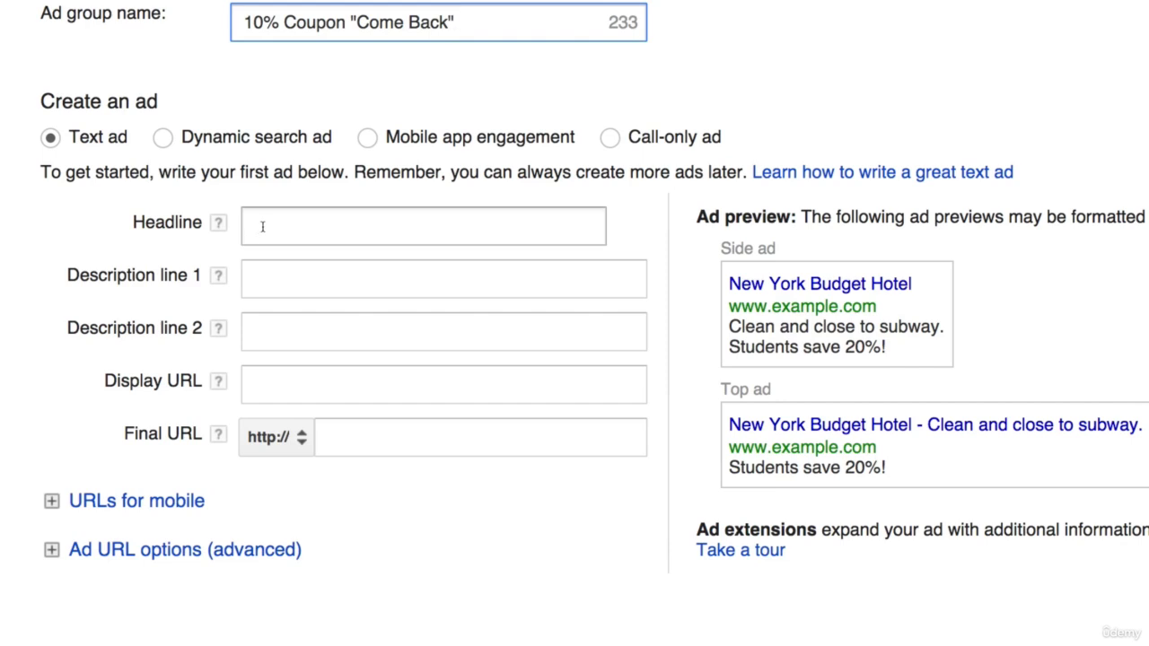
- Write the text ad's headline as Here's 10% Off Your Poppin
{"action": "left_click", "coordinate": [264, 225]}
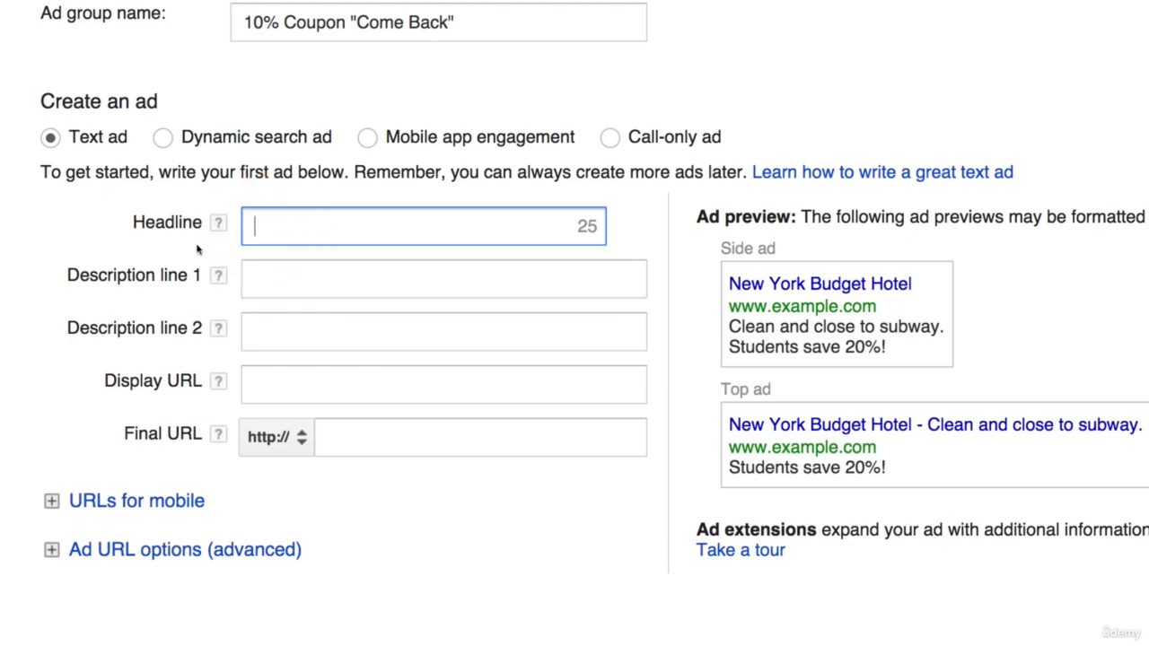
{"action": "type", "text": "H"}
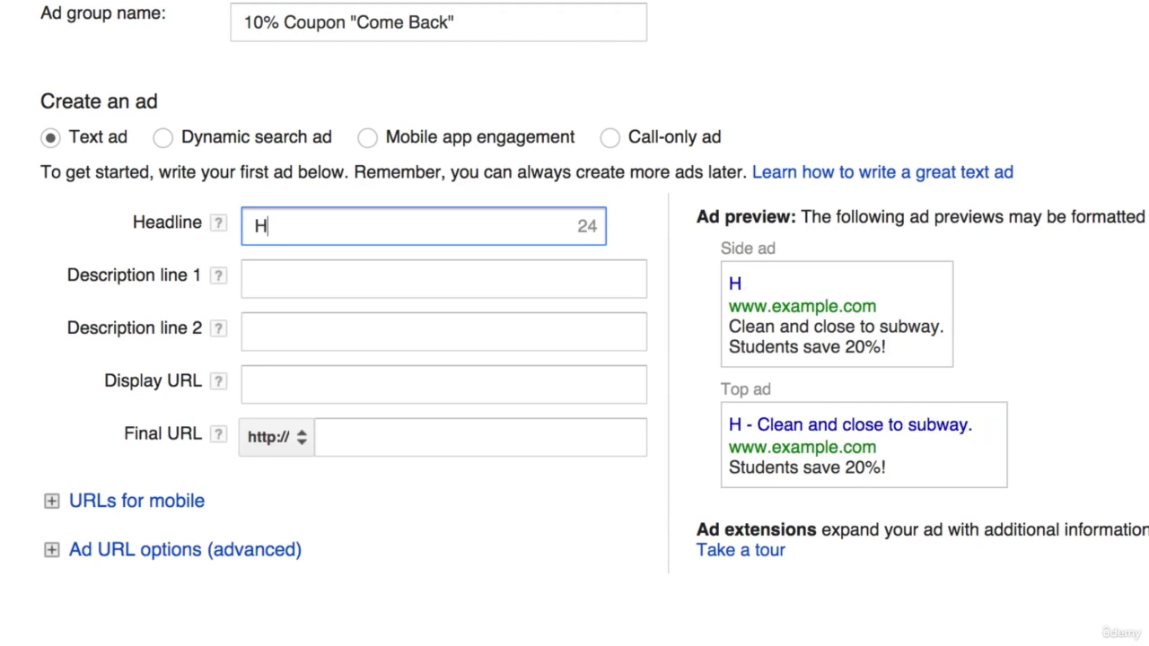
{"action": "type", "text": "ere"}
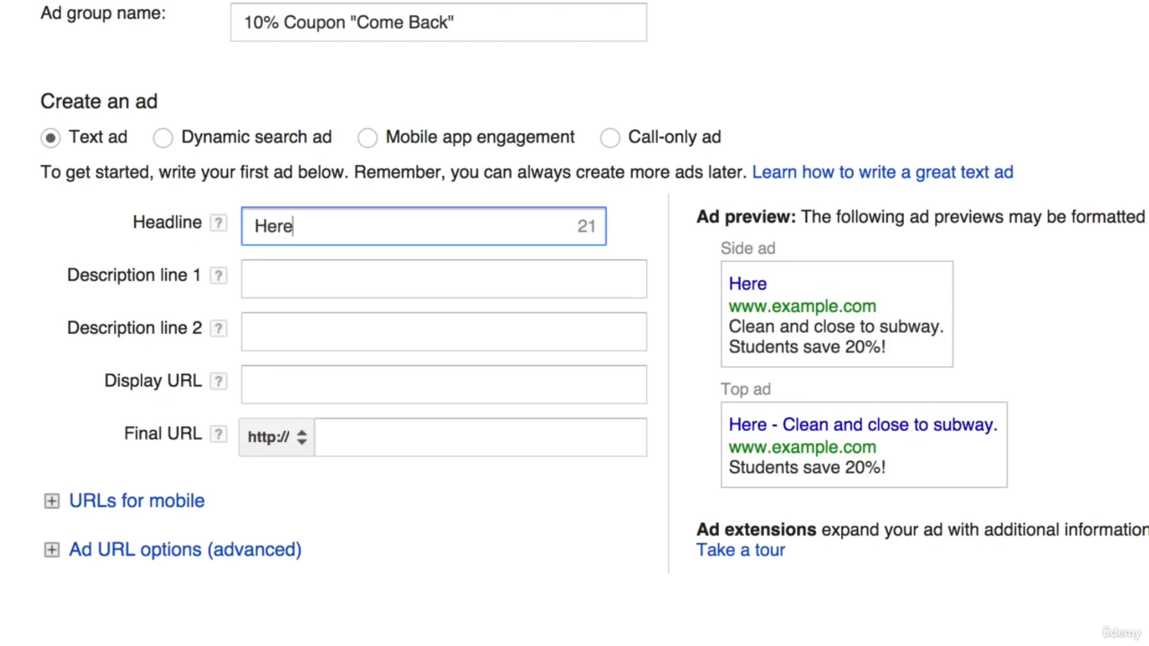
{"action": "type", "text": "'s 10% Off "}
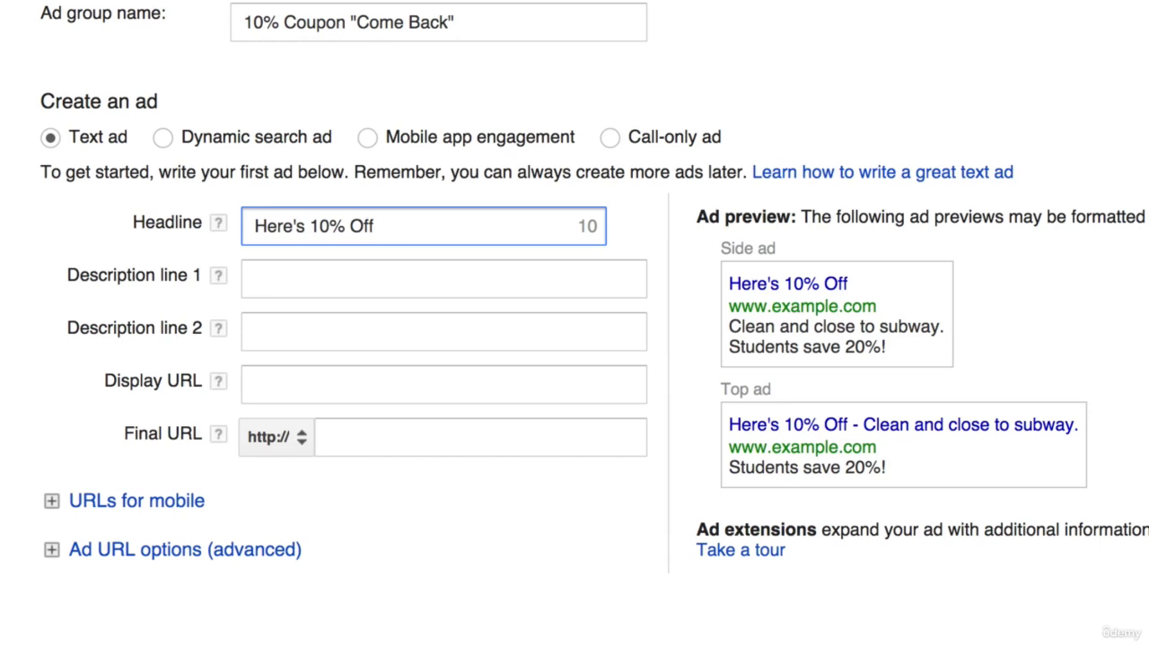
{"action": "type", "text": "Your Pop"}
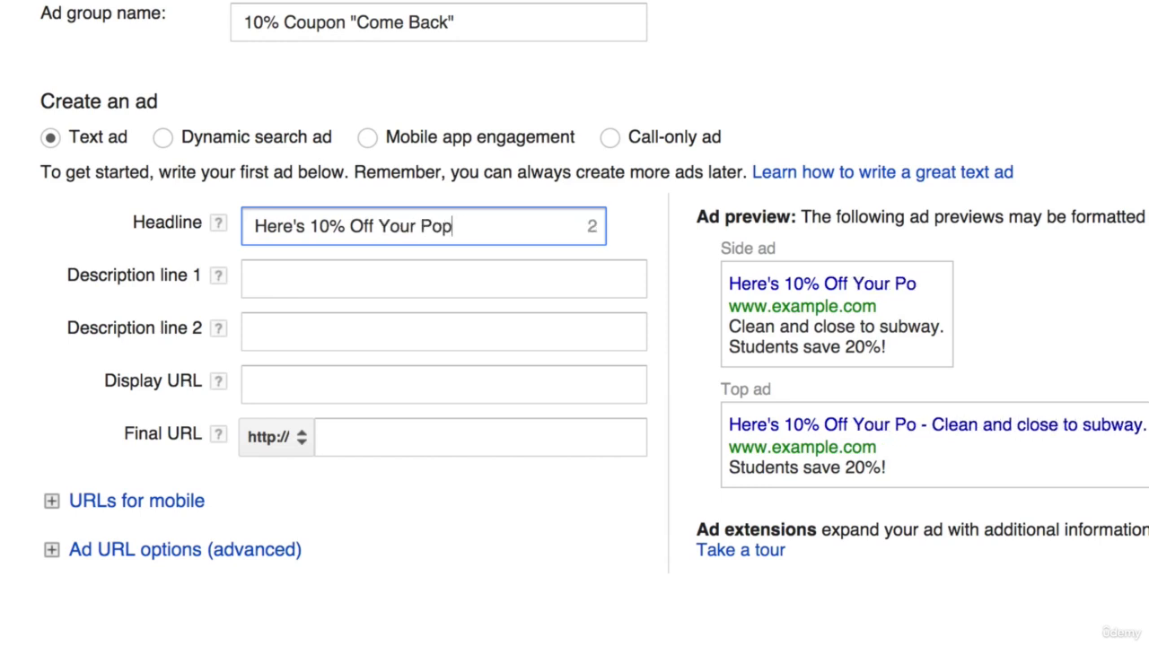
{"action": "type", "text": "pin"}
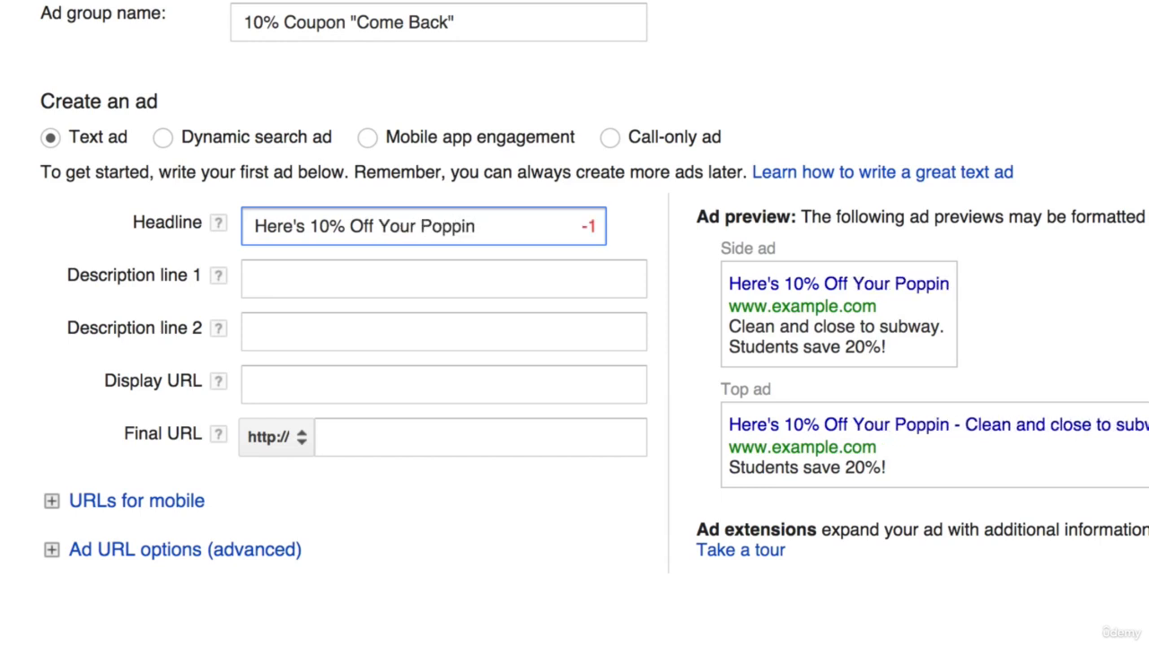
- Remove Here's from the start of the headline and add Cart, so it reads 10% Off Your Poppin Cart
{"action": "left_click_drag", "start_coordinate": [310, 229], "coordinate": [223, 229]}
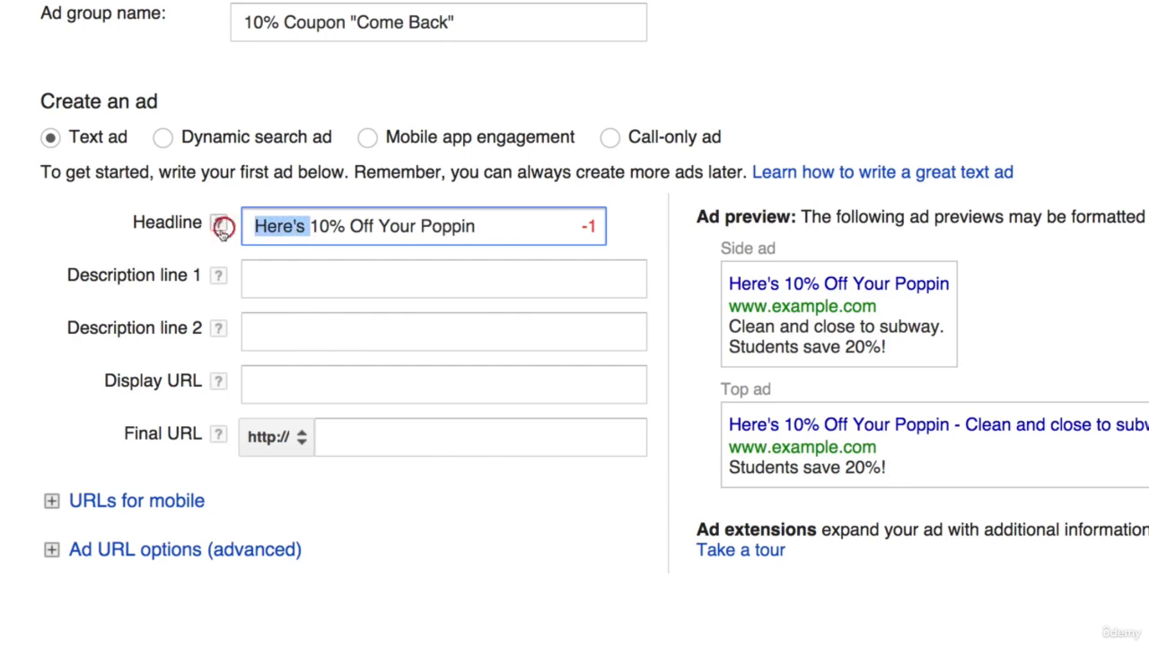
{"action": "key", "text": "BackSpace"}
{"action": "left_click", "coordinate": [447, 224]}
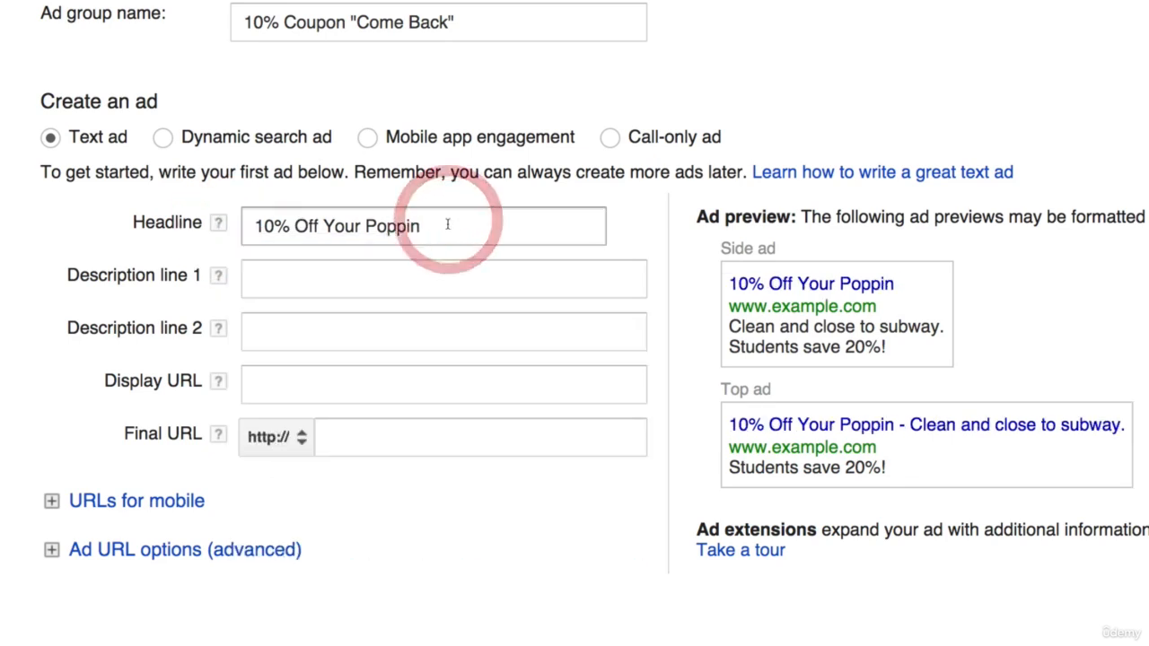
{"action": "type", "text": "Cart"}
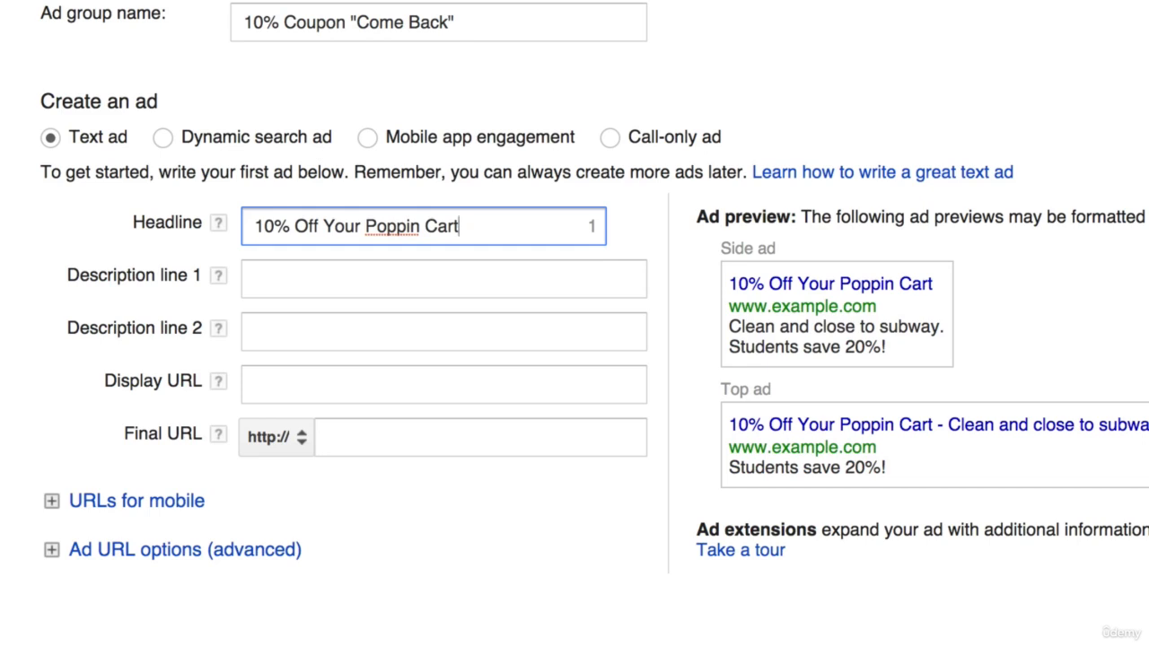
- Write We Were So Sad To See You Go! as the ad's description line 1
{"action": "key", "text": "Tab"}
{"action": "key", "text": "Tab"}
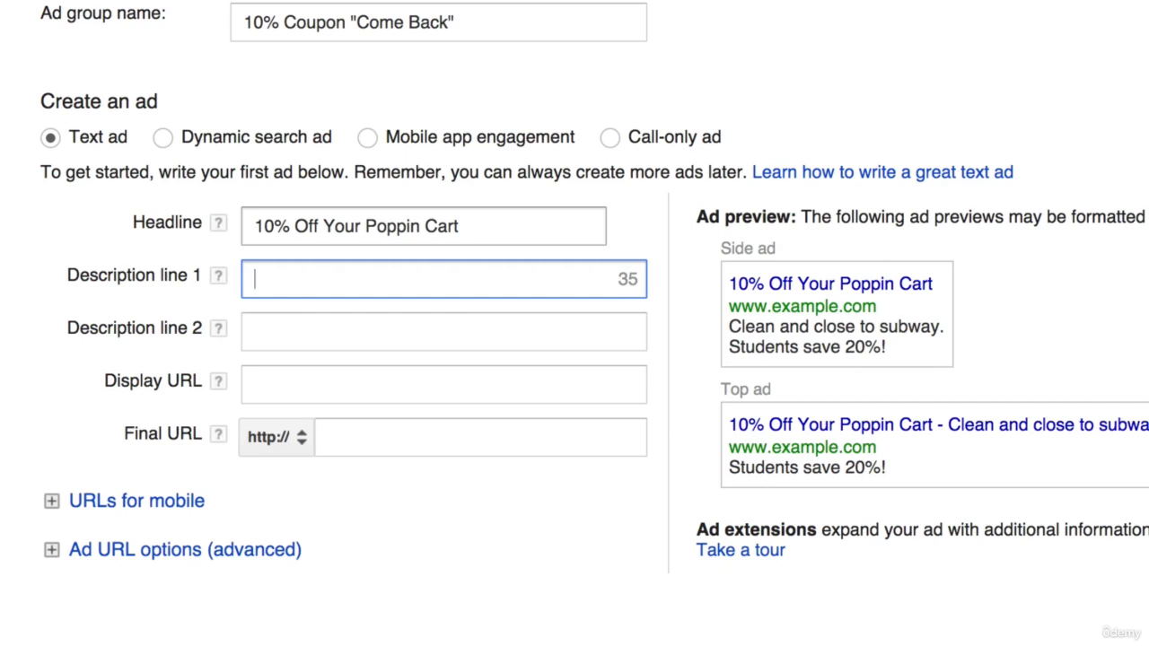
{"action": "type", "text": "We We"}
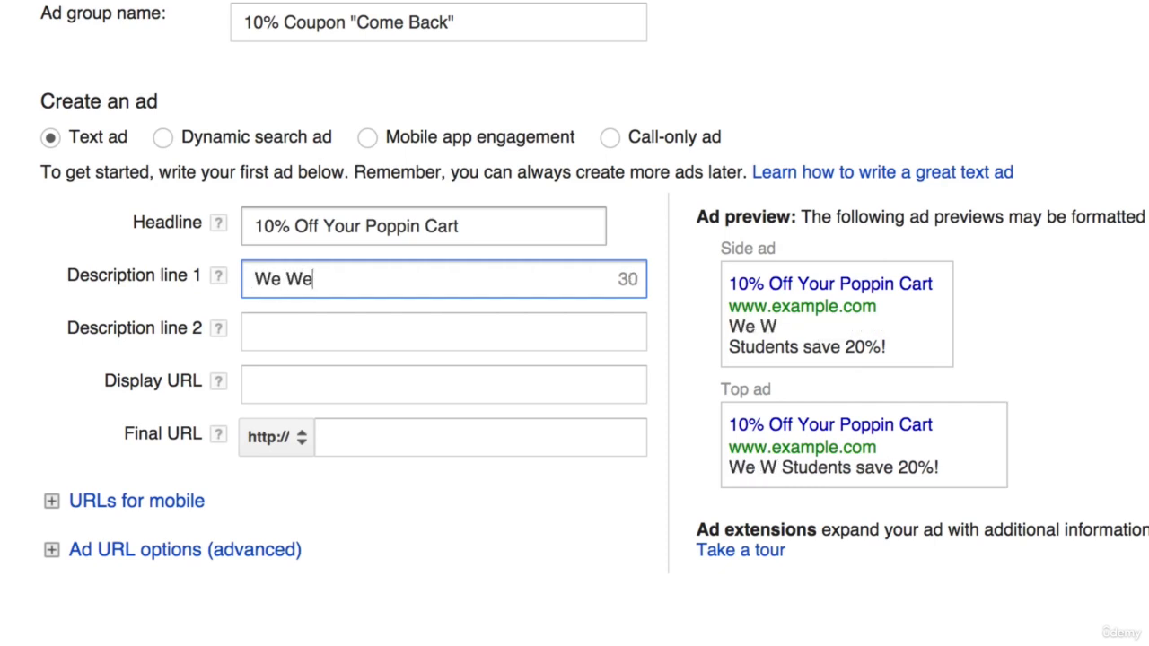
{"action": "type", "text": "re So Sad"}
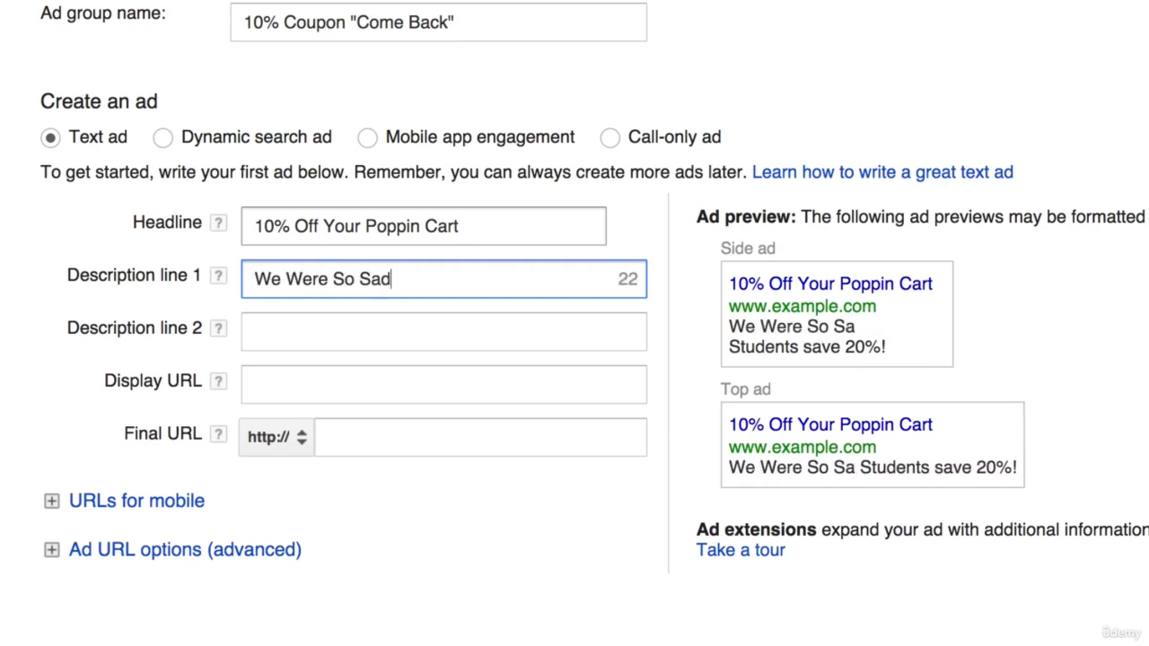
{"action": "type", "text": " To See You FG"}
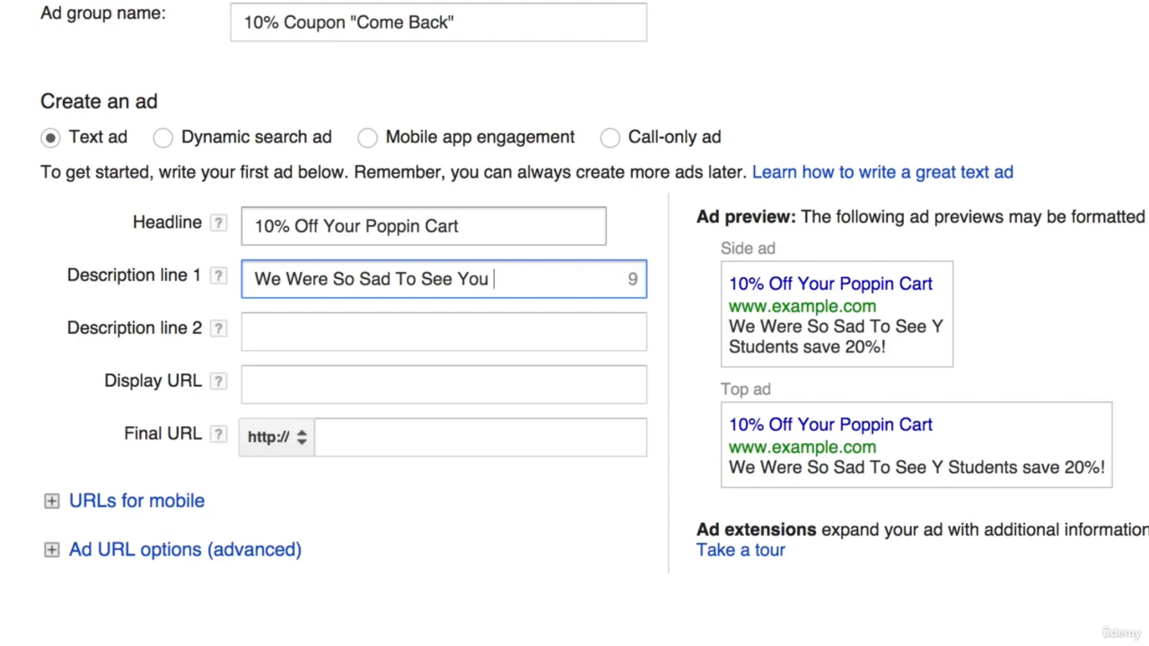
{"action": "key", "text": "BackSpace"}
{"action": "key", "text": "BackSpace"}
{"action": "type", "text": "Go"}
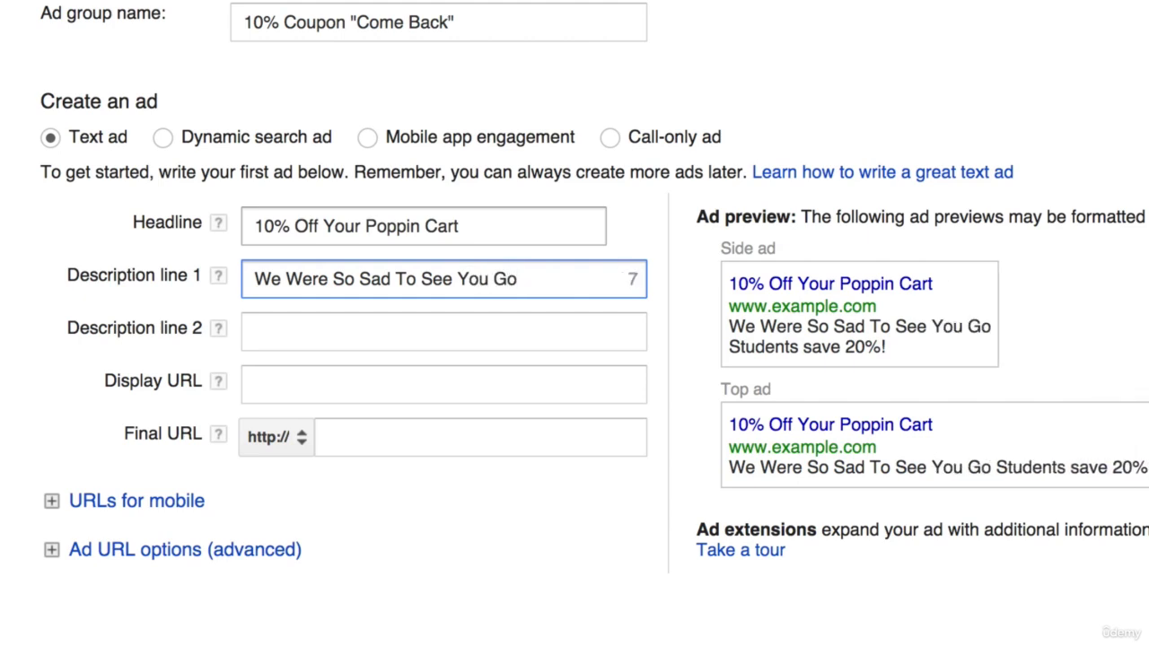
{"action": "type", "text": "!"}
{"action": "key", "text": "Tab"}
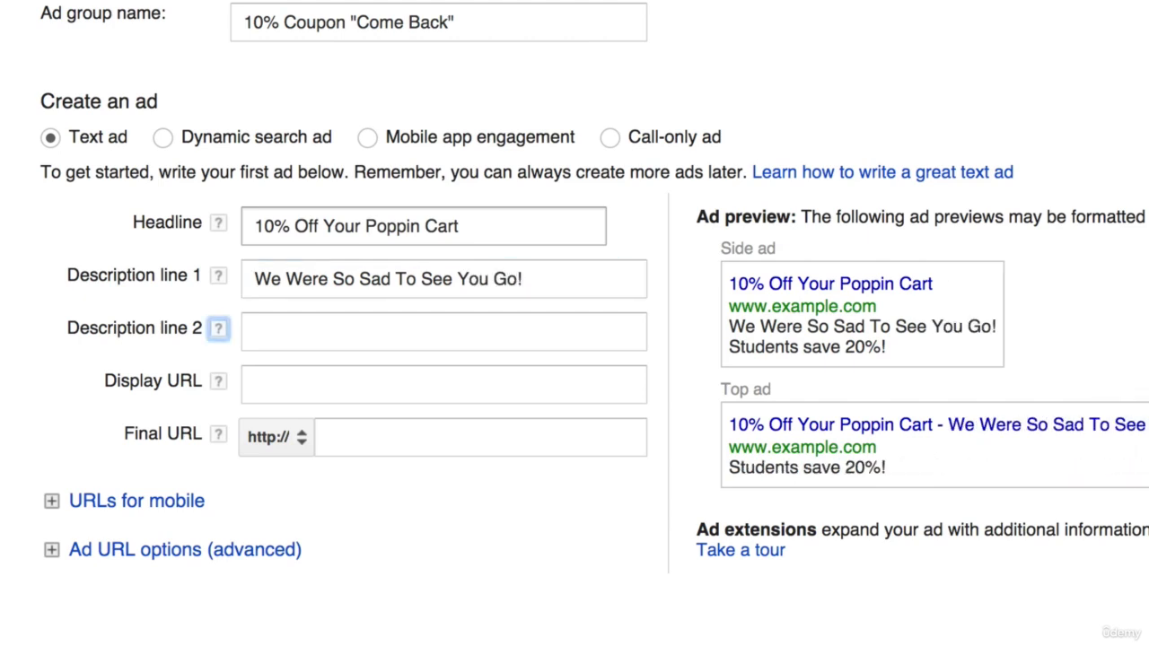
- Write Complete Your Order Today And Save! as the ad's description line 2
{"action": "key", "text": "Tab"}
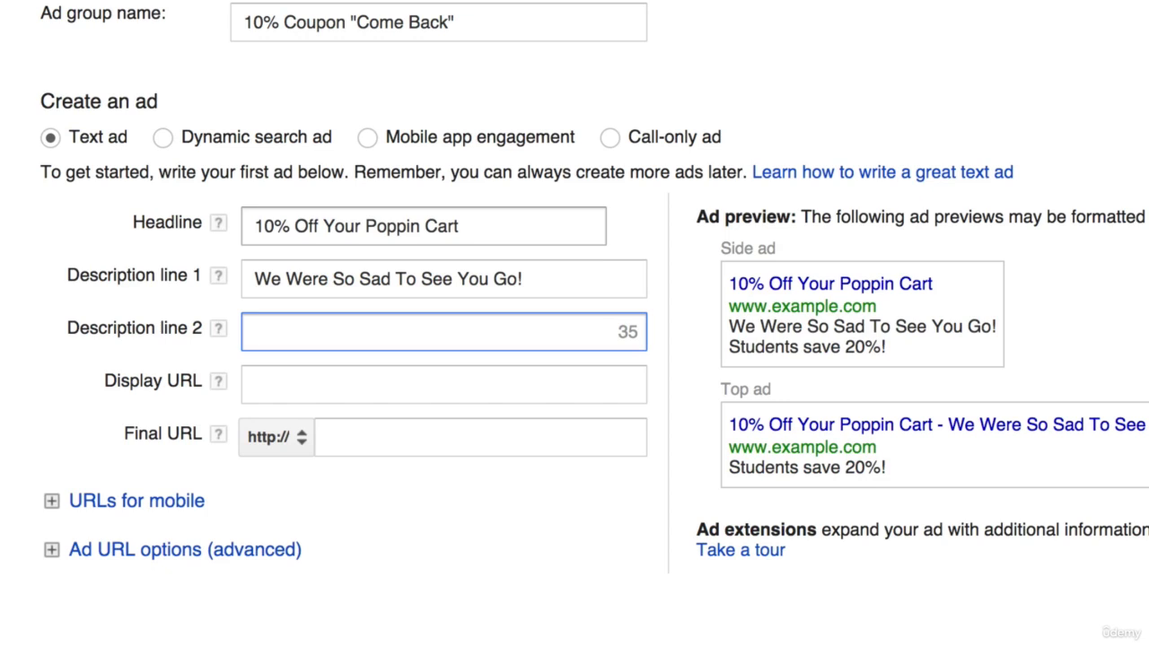
{"action": "type", "text": "Finish Your "}
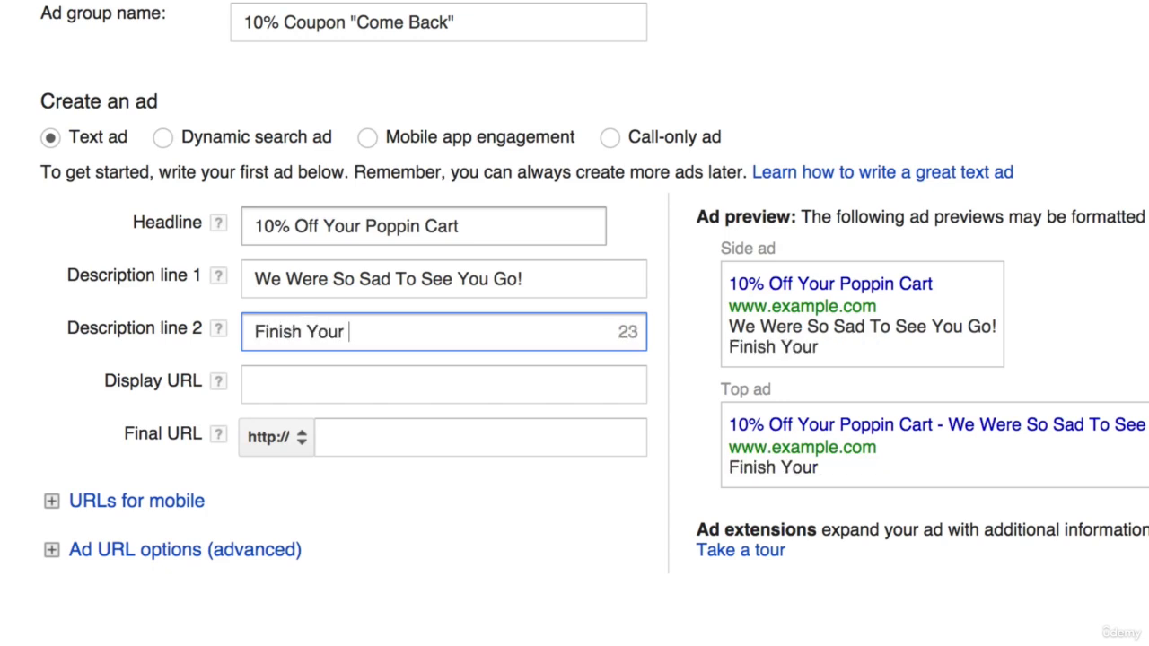
{"action": "type", "text": "order"}
{"action": "key", "text": "BackSpace"}
{"action": "key", "text": "BackSpace"}
{"action": "key", "text": "BackSpace"}
{"action": "key", "text": "BackSpace"}
{"action": "key", "text": "BackSpace"}
{"action": "key", "text": "BackSpace"}
{"action": "key", "text": "BackSpace"}
{"action": "key", "text": "ctrl+a"}
{"action": "type", "text": "Compl"}
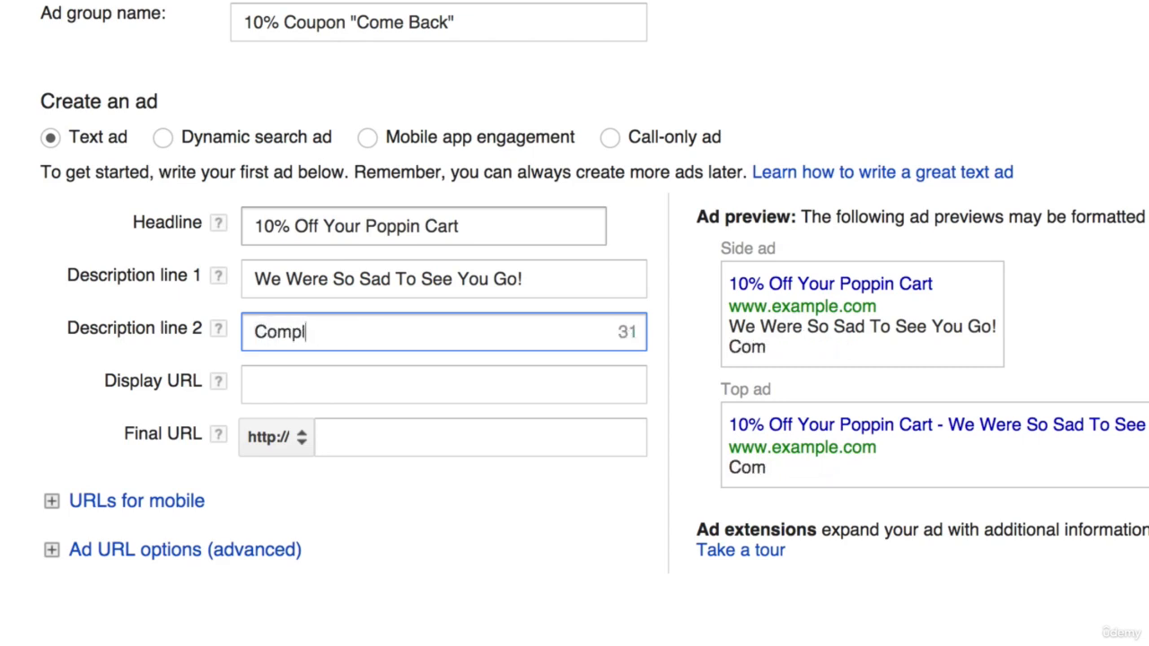
{"action": "type", "text": "ete Your Ord"}
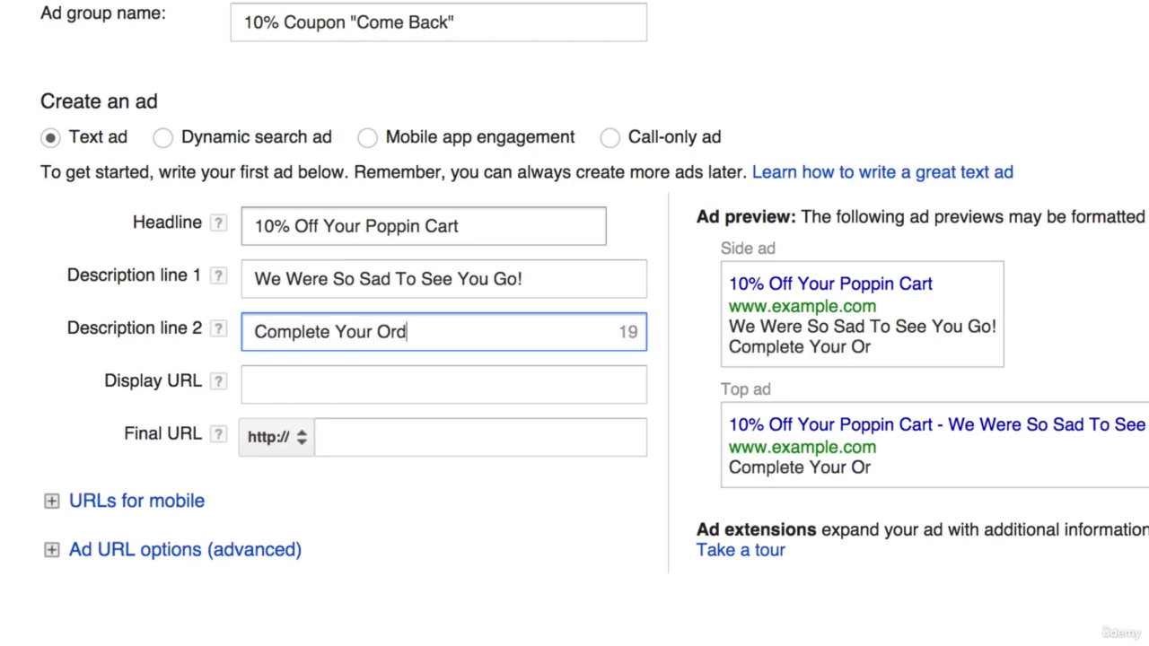
{"action": "type", "text": "er Today And Save!"}
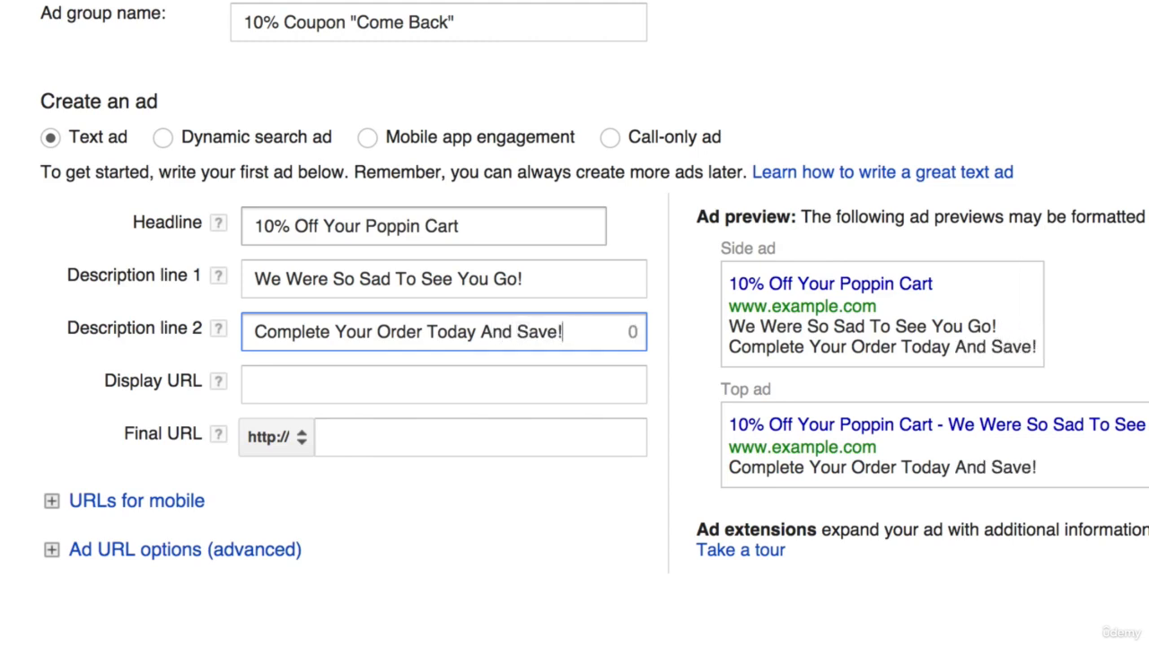
- Replace the exclamation mark at the end of description line 1 with a period
{"action": "key", "text": "shift+Tab"}
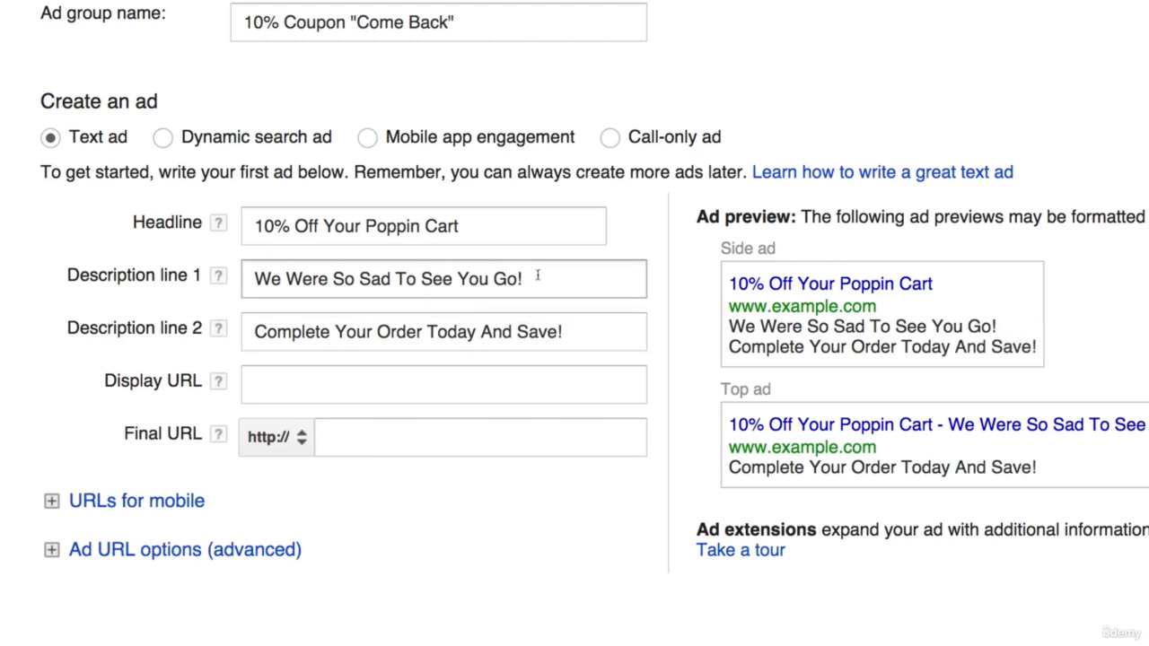
{"action": "left_click", "coordinate": [539, 277]}
{"action": "key", "text": "BackSpace"}
{"action": "type", "text": "."}
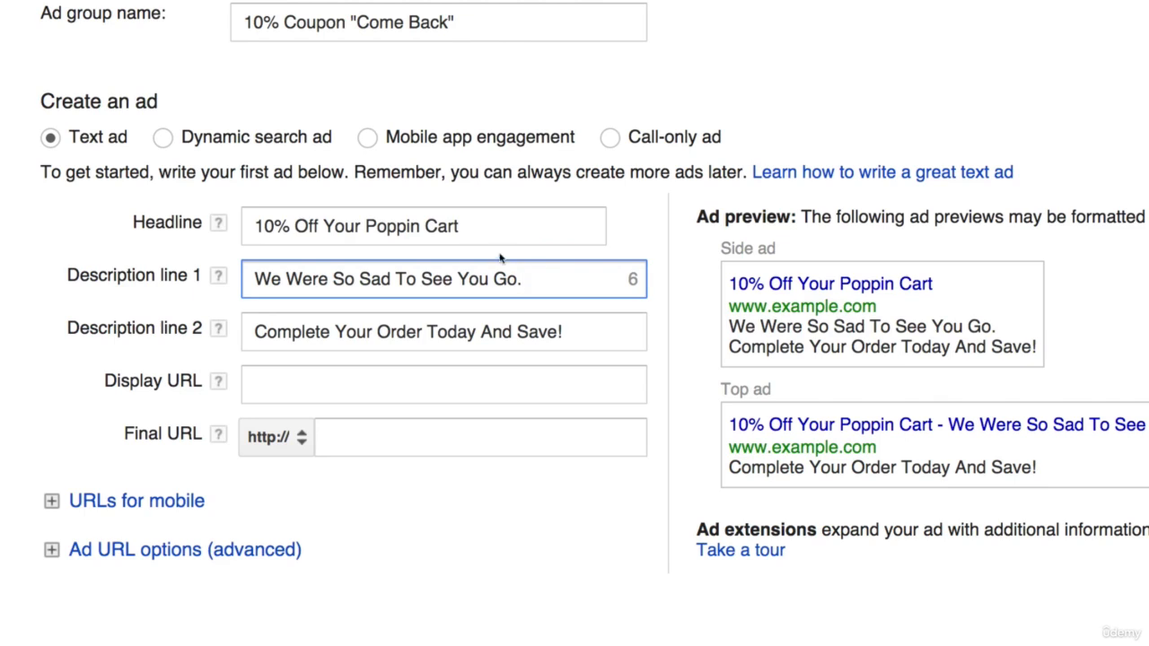
{"action": "left_click", "coordinate": [545, 223]}
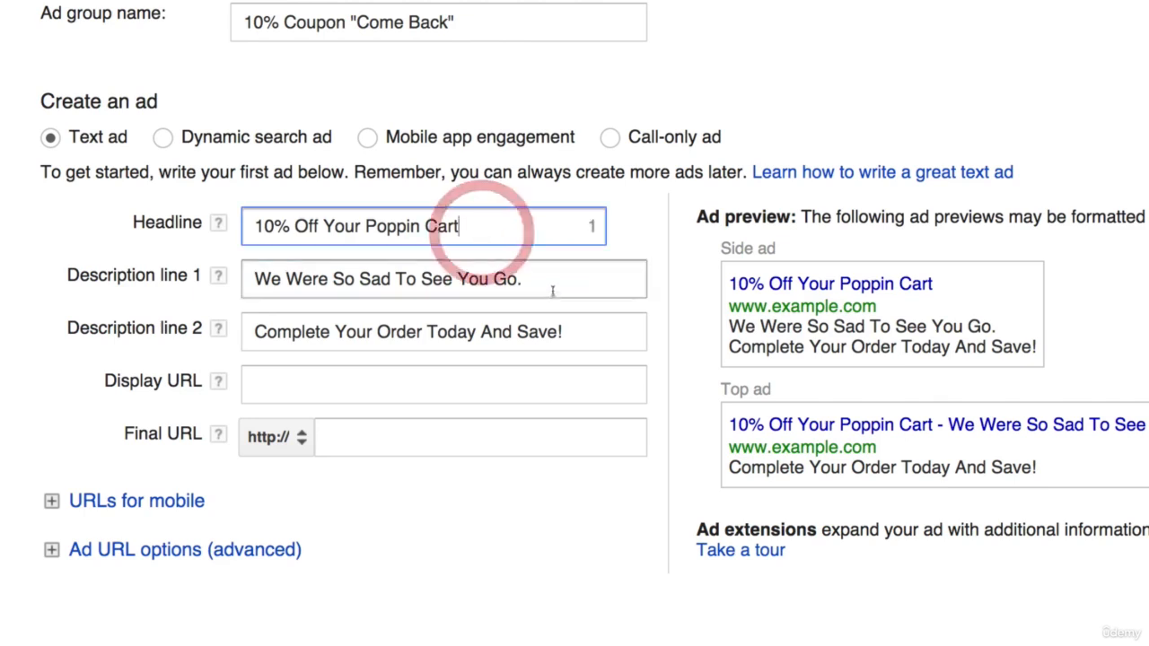
{"action": "left_click", "coordinate": [554, 285]}
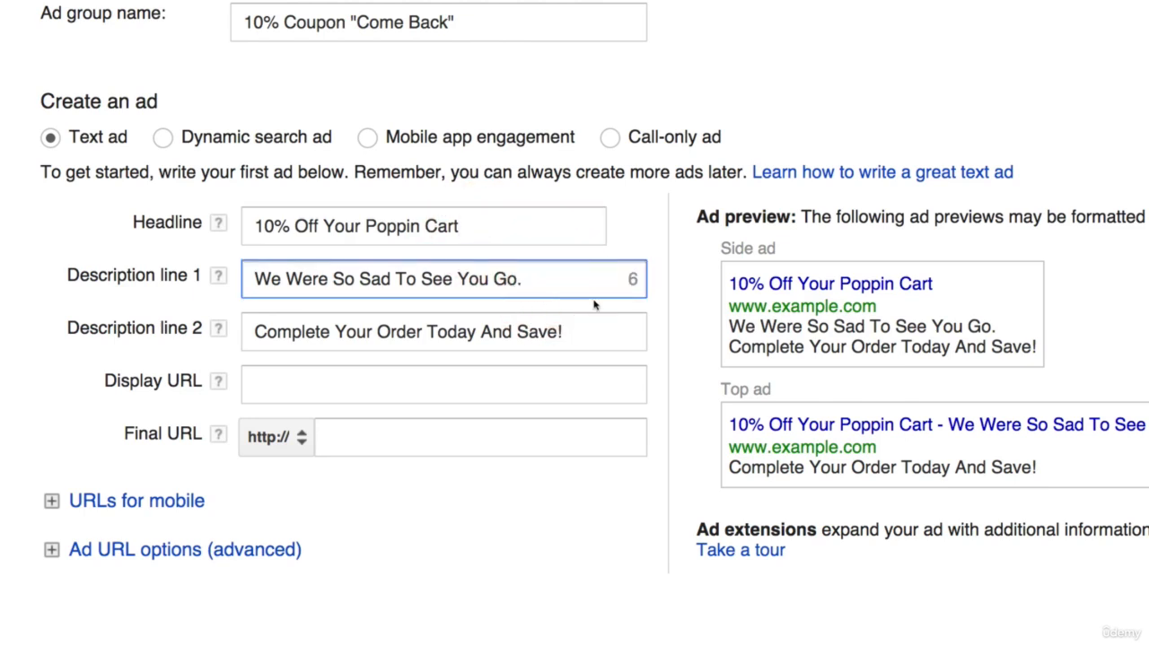
{"action": "left_click_drag", "start_coordinate": [592, 332], "coordinate": [210, 315]}
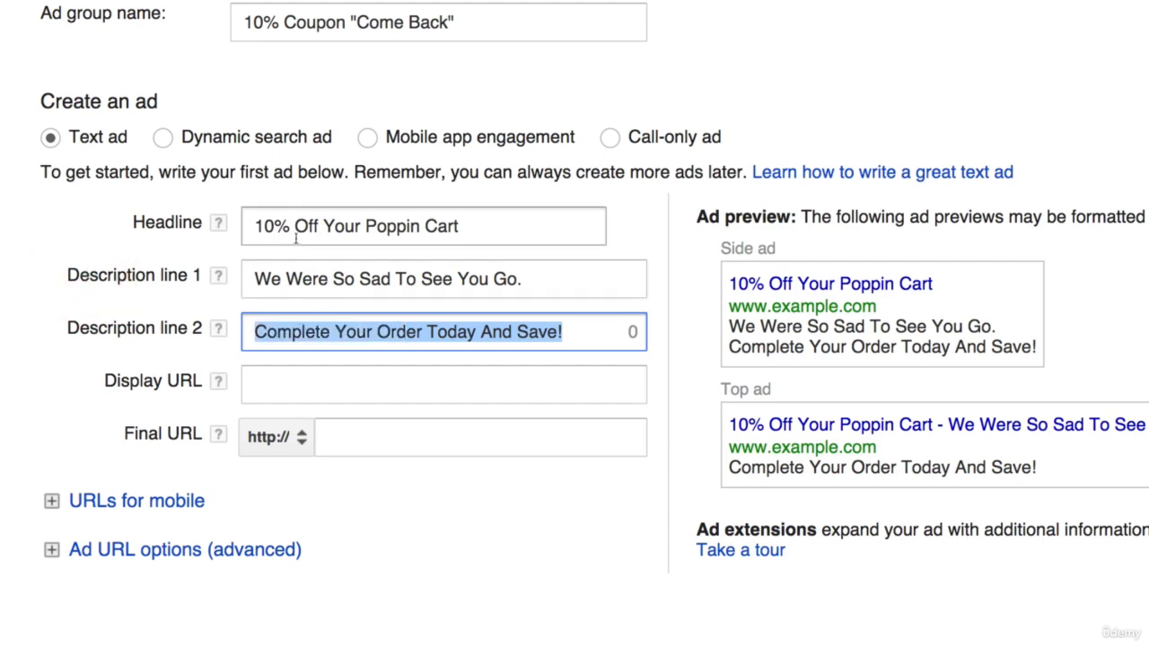
{"action": "left_click", "coordinate": [467, 227]}
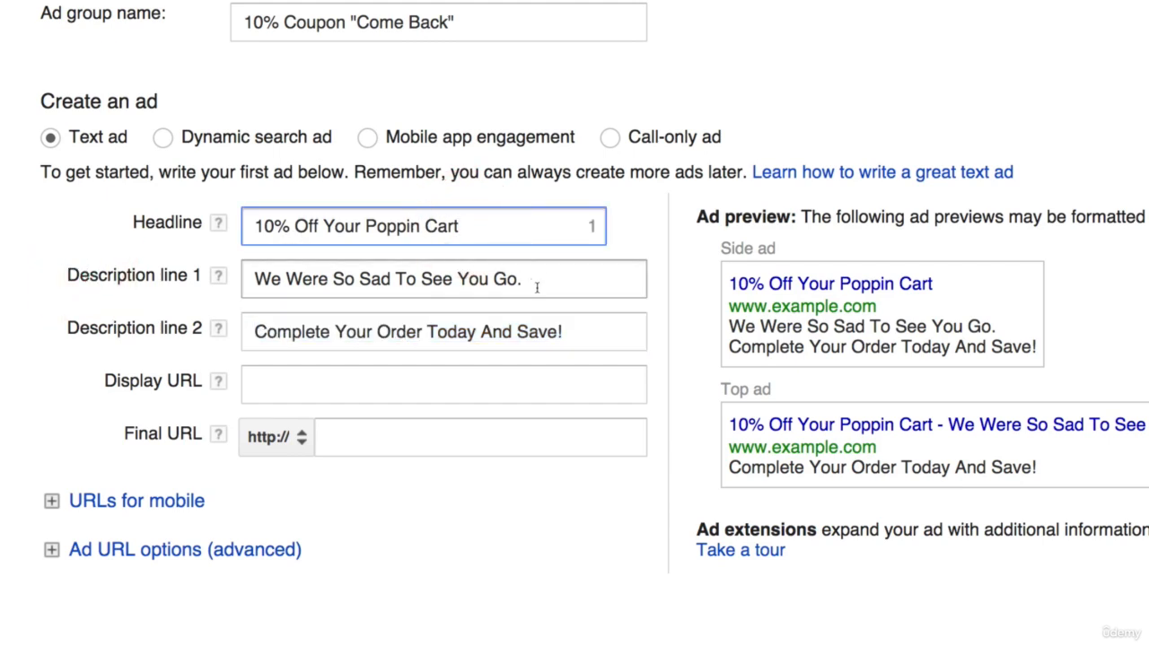
- Replace the ad's description line 1 with Enter "Save10" At Checkout And Save
{"action": "left_click_drag", "start_coordinate": [538, 286], "coordinate": [174, 259]}
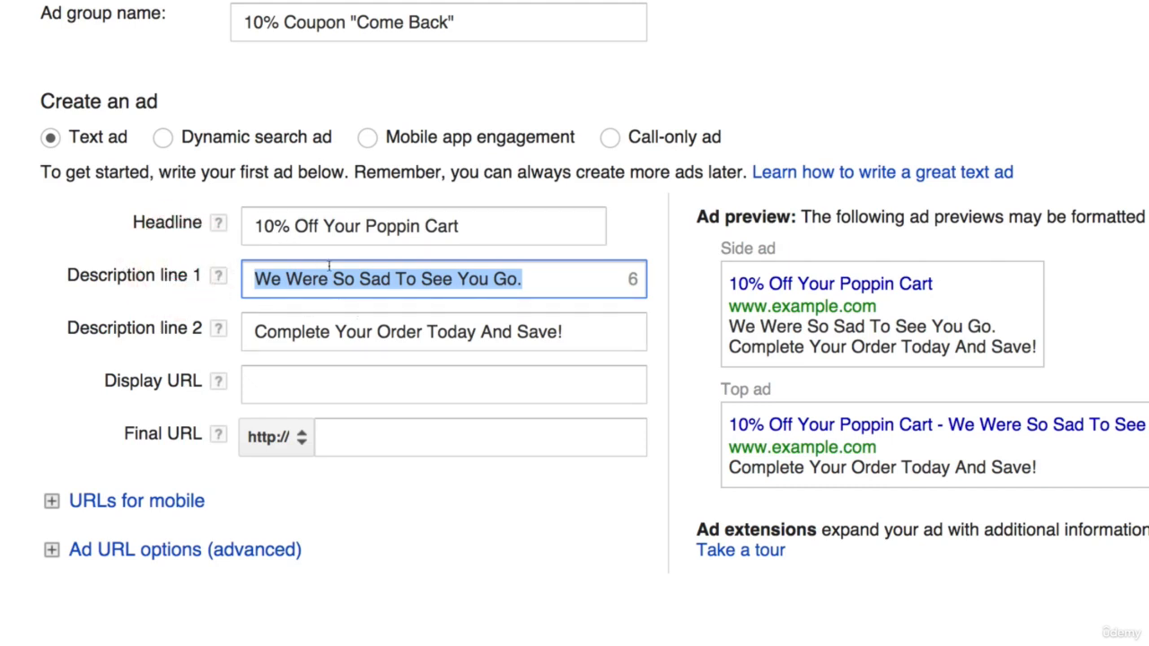
{"action": "type", "text": "Ebi"}
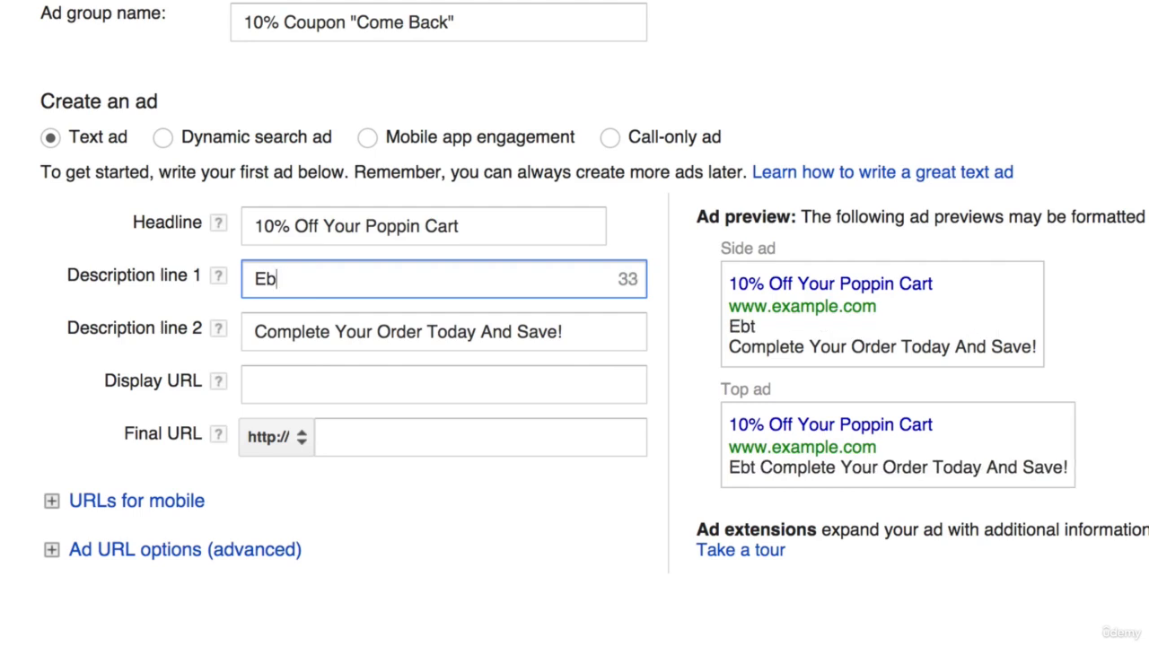
{"action": "key", "text": "BackSpace"}
{"action": "key", "text": "BackSpace"}
{"action": "type", "text": "nter \"Sa"}
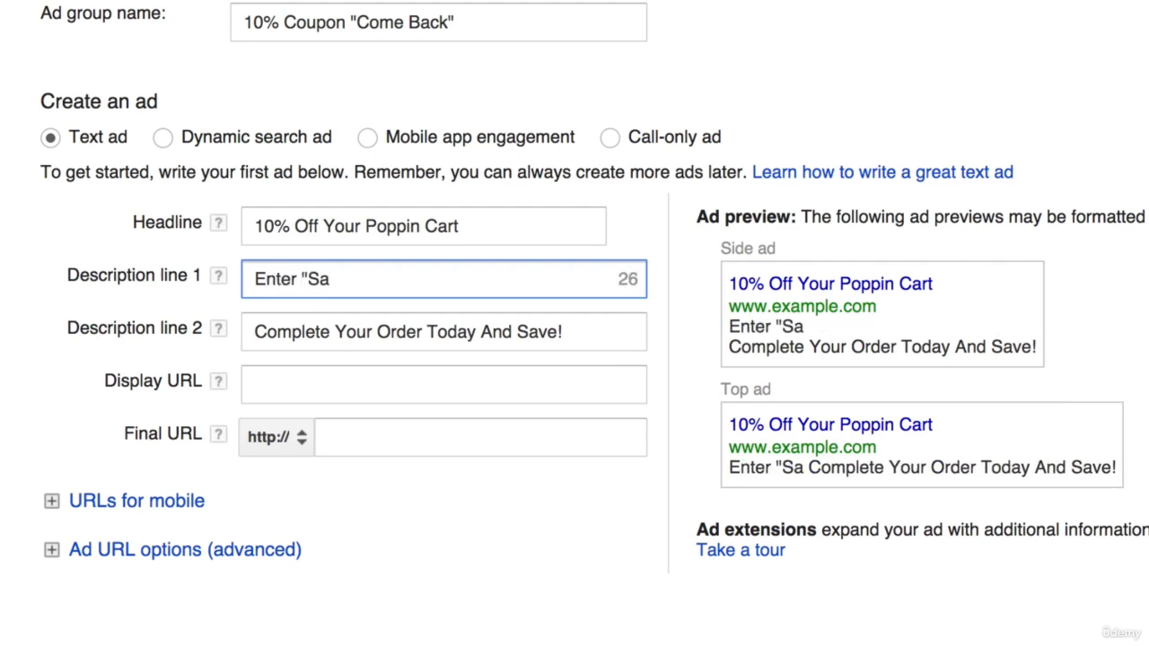
{"action": "key", "text": "BackSpace"}
{"action": "type", "text": "A"}
{"action": "key", "text": "BackSpace"}
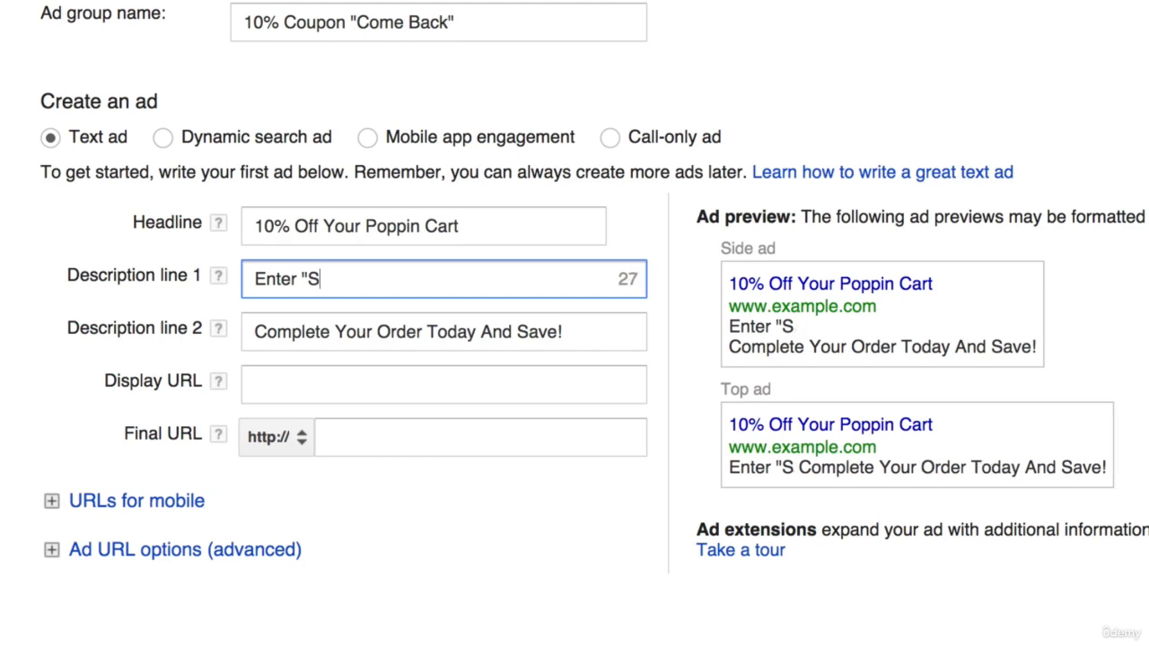
{"action": "type", "text": "ave10\" At Chec"}
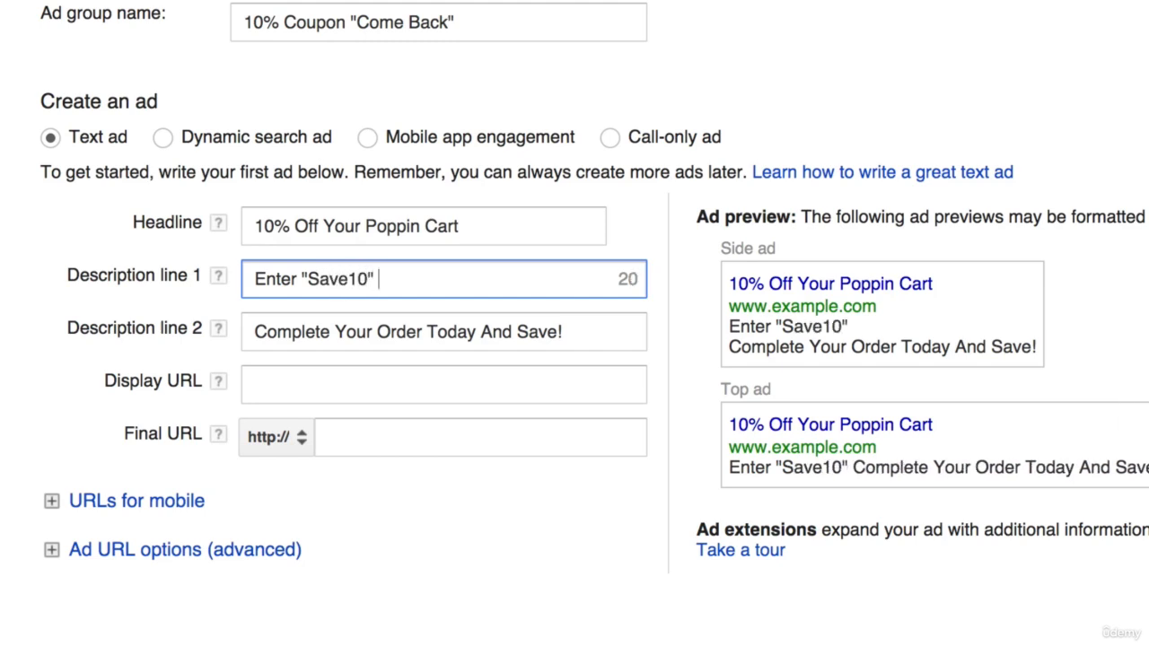
{"action": "type", "text": "kout And"}
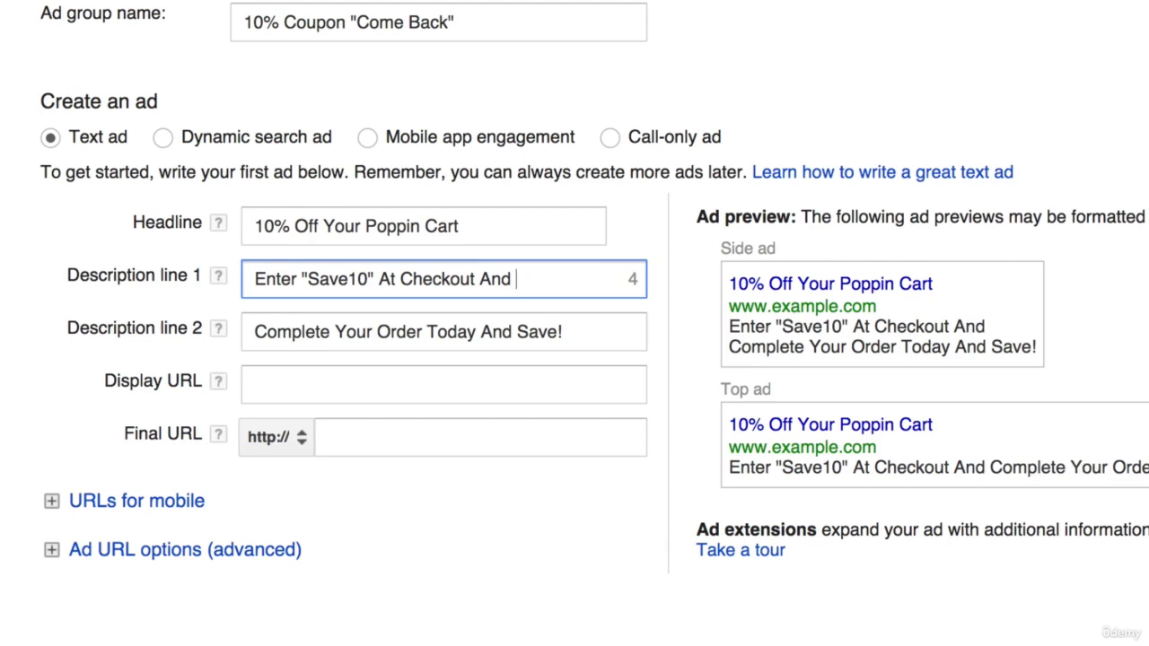
{"action": "type", "text": " Save"}
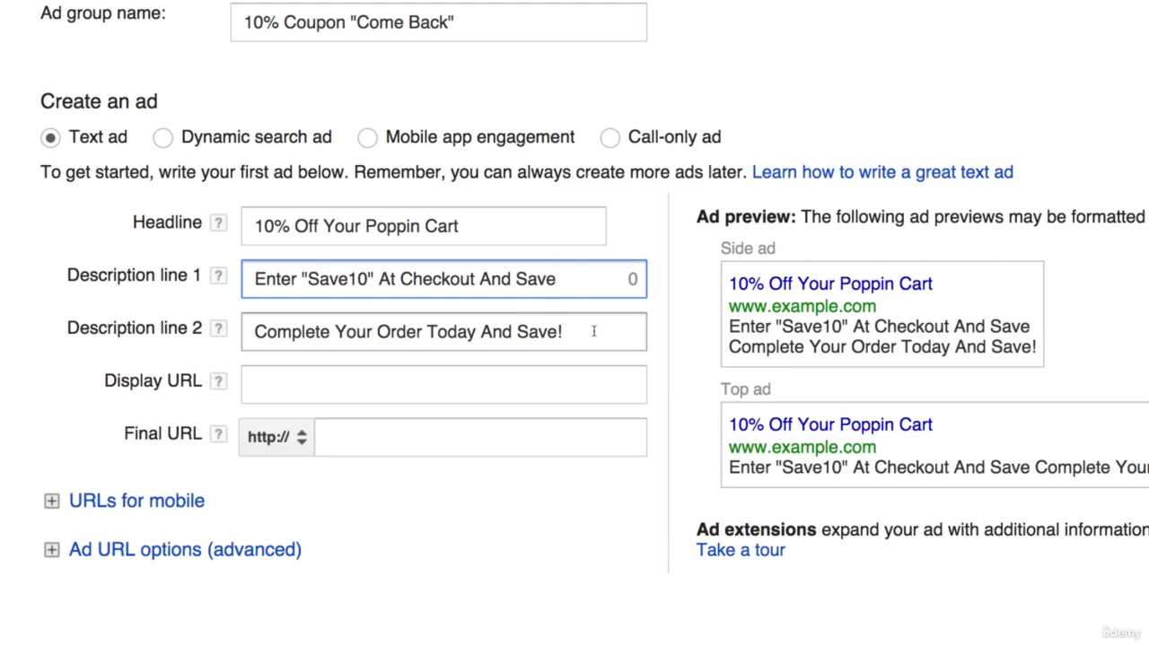
- Change And to To in description line 1 and end it with an exclamation mark, giving Enter "Save10" At Checkout To Save!
{"action": "left_click_drag", "start_coordinate": [594, 331], "coordinate": [197, 330]}
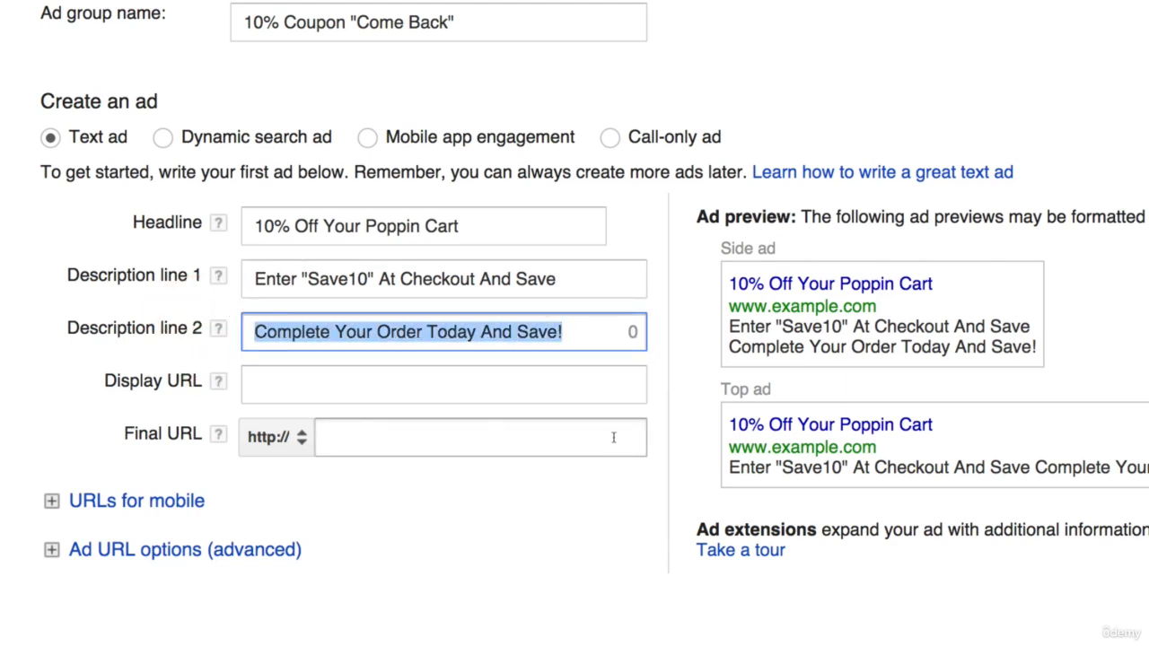
{"action": "double_click", "coordinate": [494, 281]}
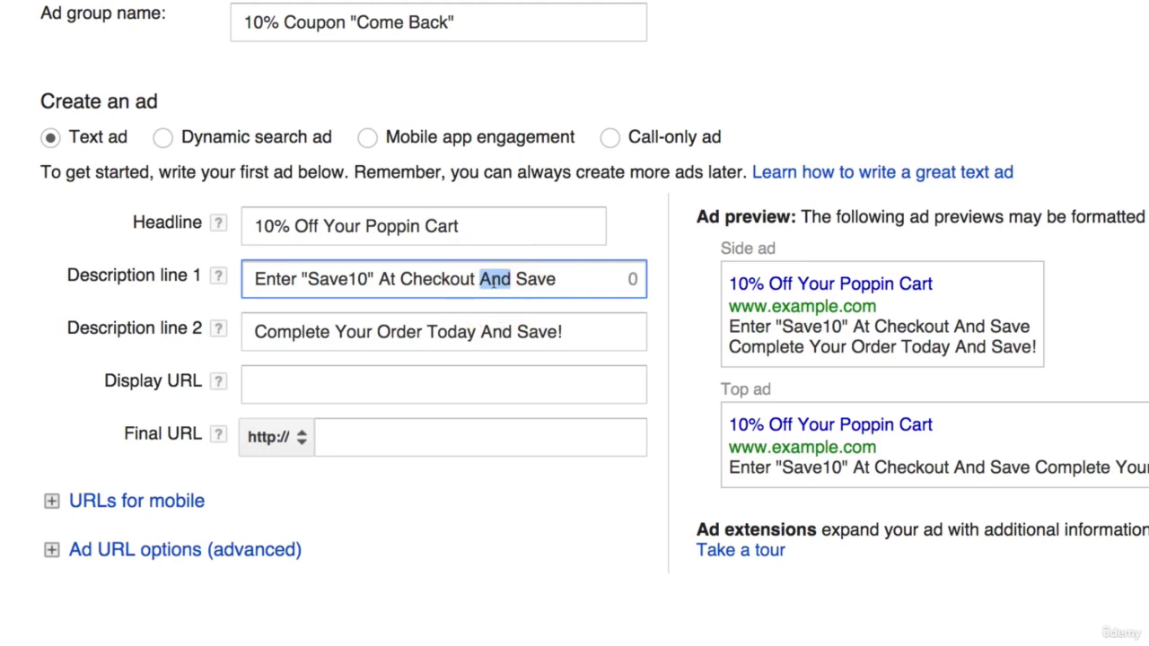
{"action": "type", "text": "To"}
{"action": "key", "text": "Right"}
{"action": "key", "text": "Right"}
{"action": "key", "text": "Right"}
{"action": "key", "text": "Right"}
{"action": "key", "text": "Right"}
{"action": "type", "text": "!"}
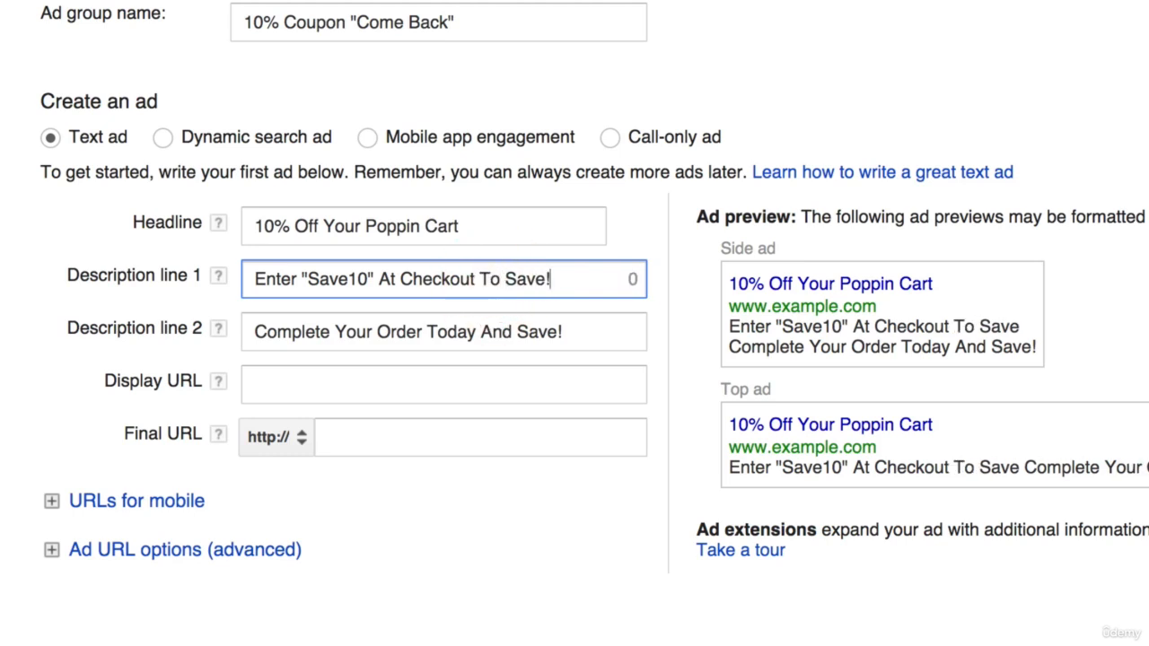
{"action": "key", "text": "Tab"}
{"action": "key", "text": "Tab"}
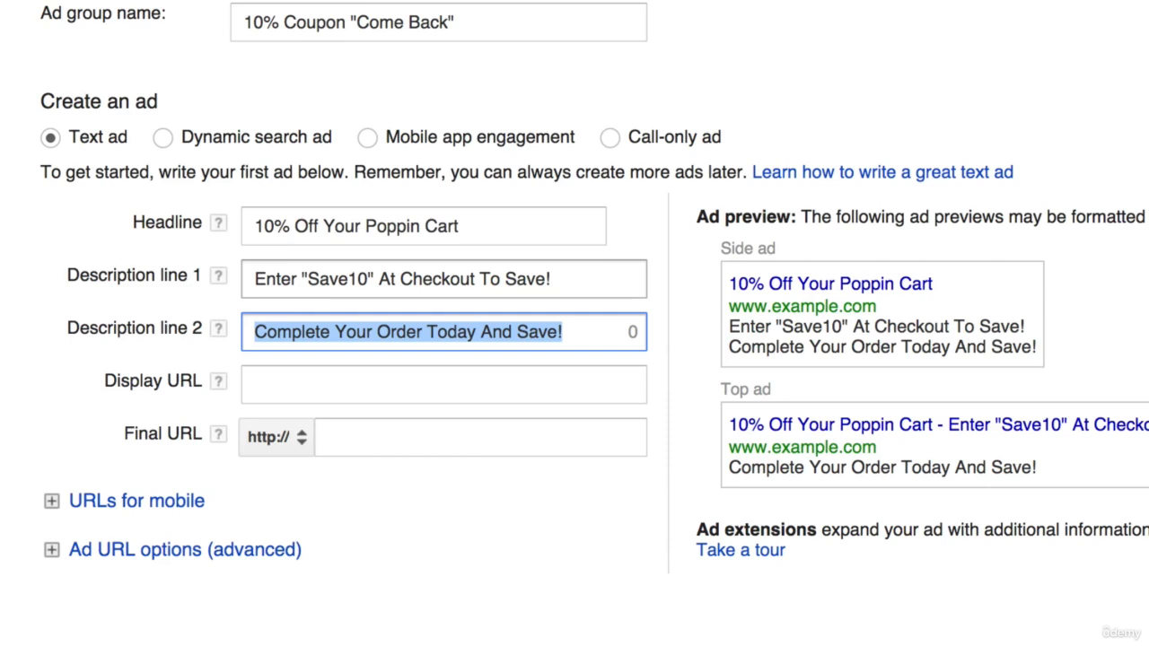
{"action": "type", "text": "Yu"}
{"action": "key", "text": "BackSpace"}
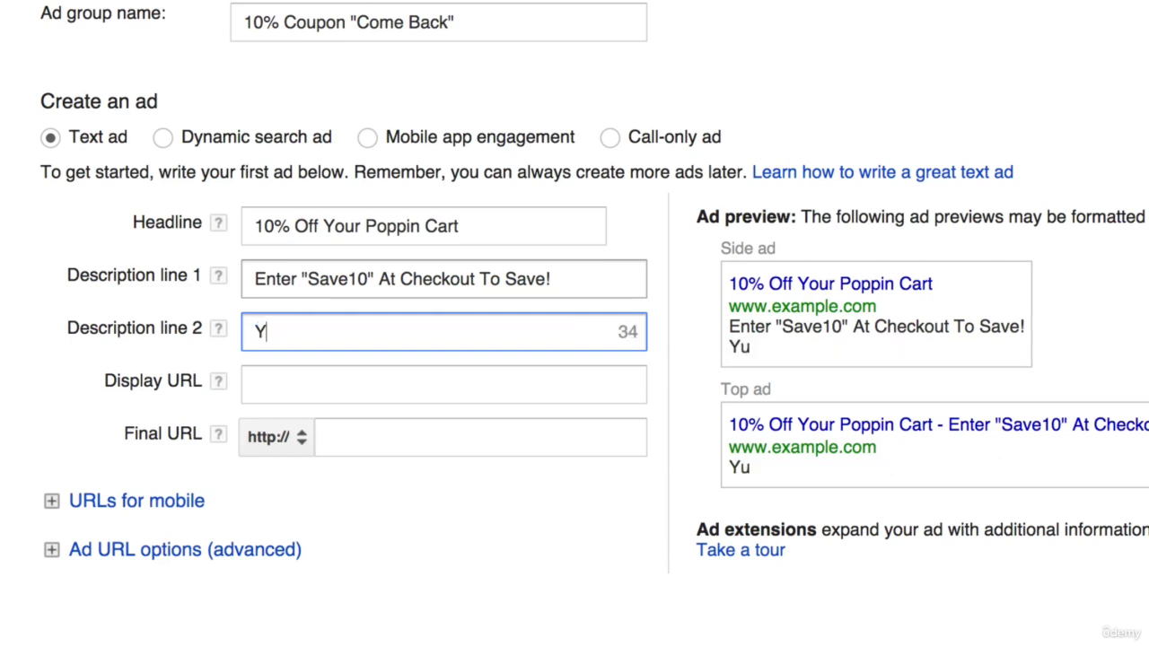
{"action": "type", "text": "ou Never S"}
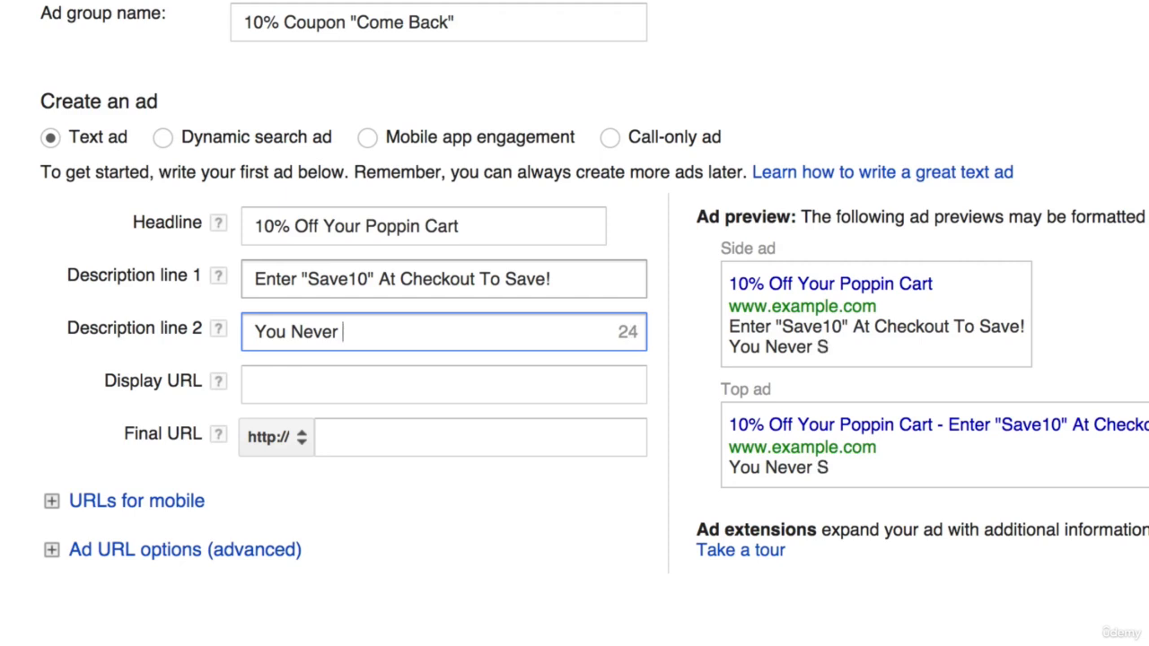
{"action": "key", "text": "BackSpace"}
{"action": "key", "text": "BackSpace"}
- Replace the ad's description line 2 with We Can't Wait To Have You Back Home
{"action": "key", "text": "ctrl+a"}
{"action": "type", "text": "We "}
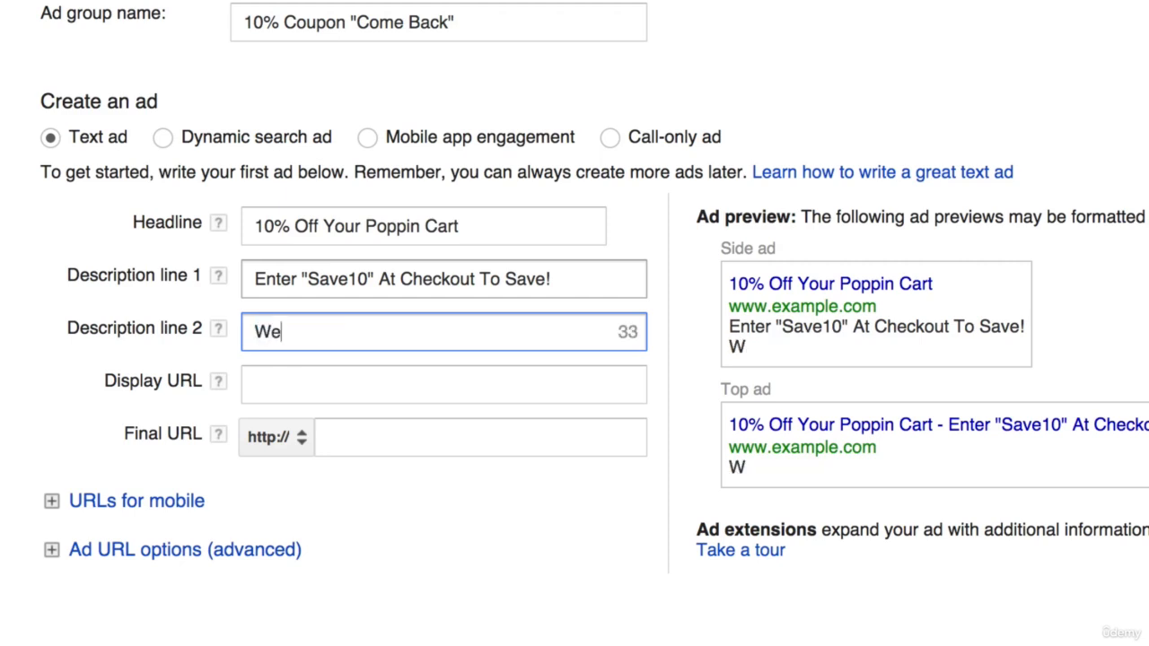
{"action": "type", "text": "Can't Q"}
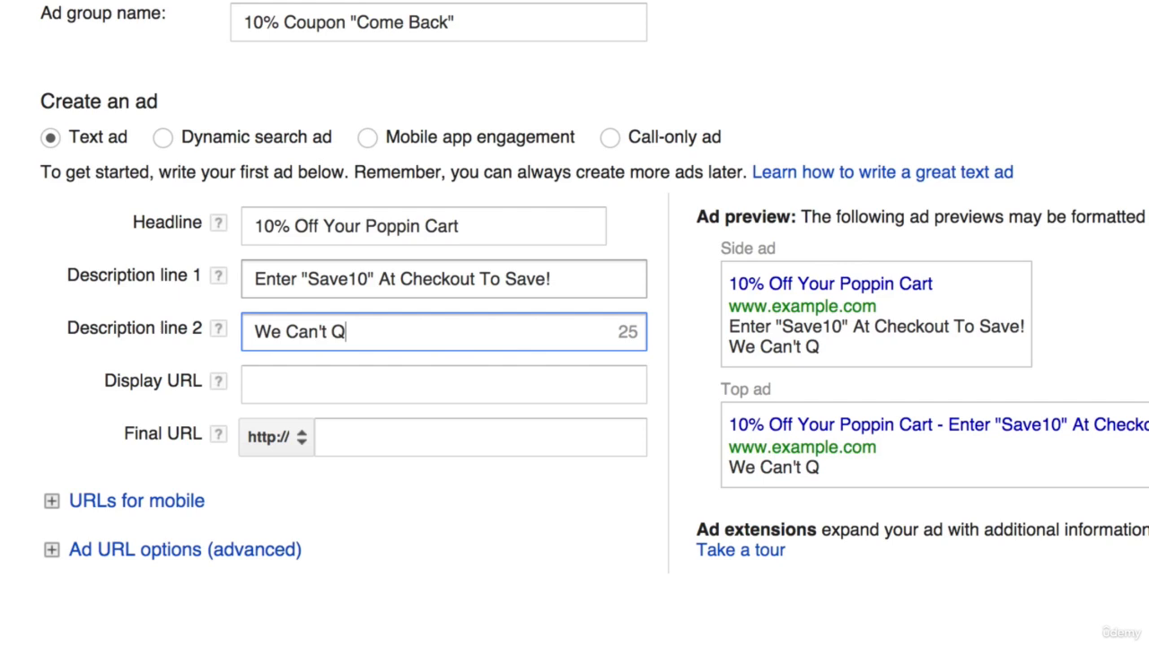
{"action": "key", "text": "BackSpace"}
{"action": "type", "text": "Wait To Have "}
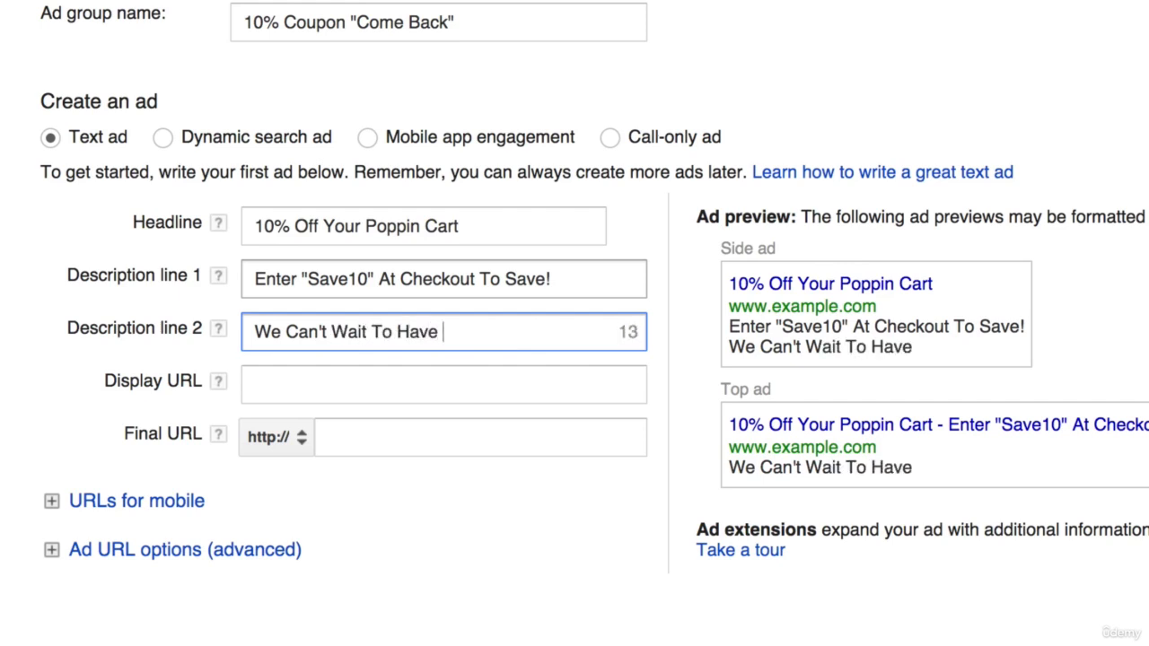
{"action": "type", "text": "You Back "}
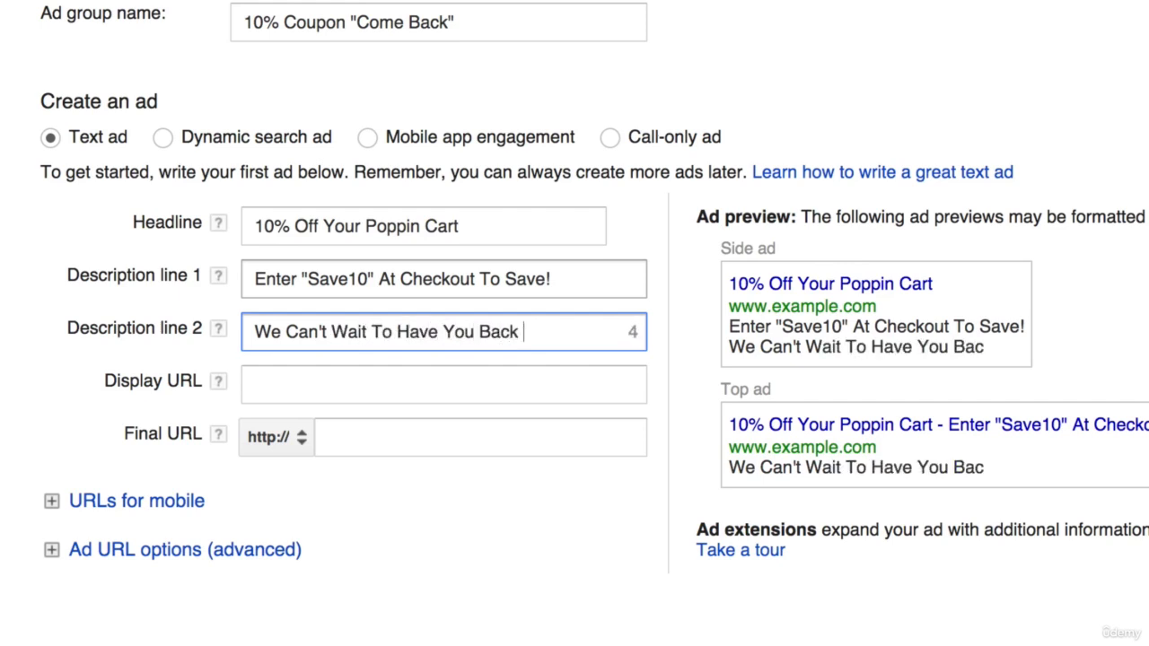
{"action": "type", "text": "Home"}
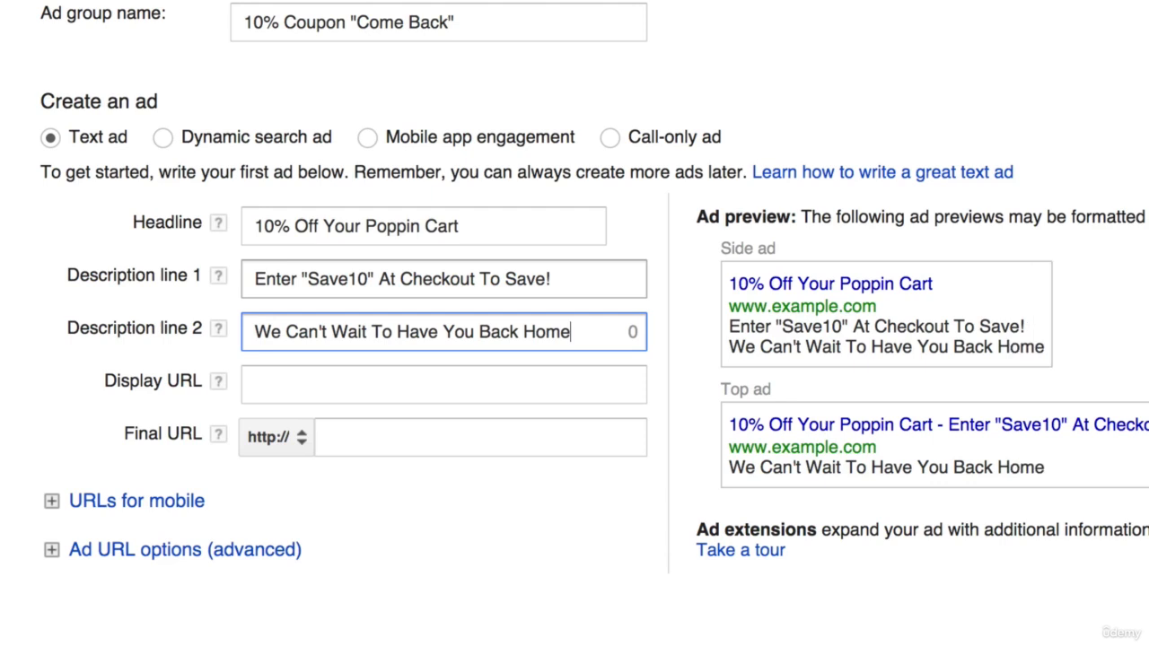
- Reword description line 2 to read We Can't Wait To Welcome You Back, ending with a period
{"action": "key", "text": "BackSpace"}
{"action": "key", "text": "BackSpace"}
{"action": "key", "text": "BackSpace"}
{"action": "key", "text": "BackSpace"}
{"action": "key", "text": "BackSpace"}
{"action": "key", "text": "BackSpace"}
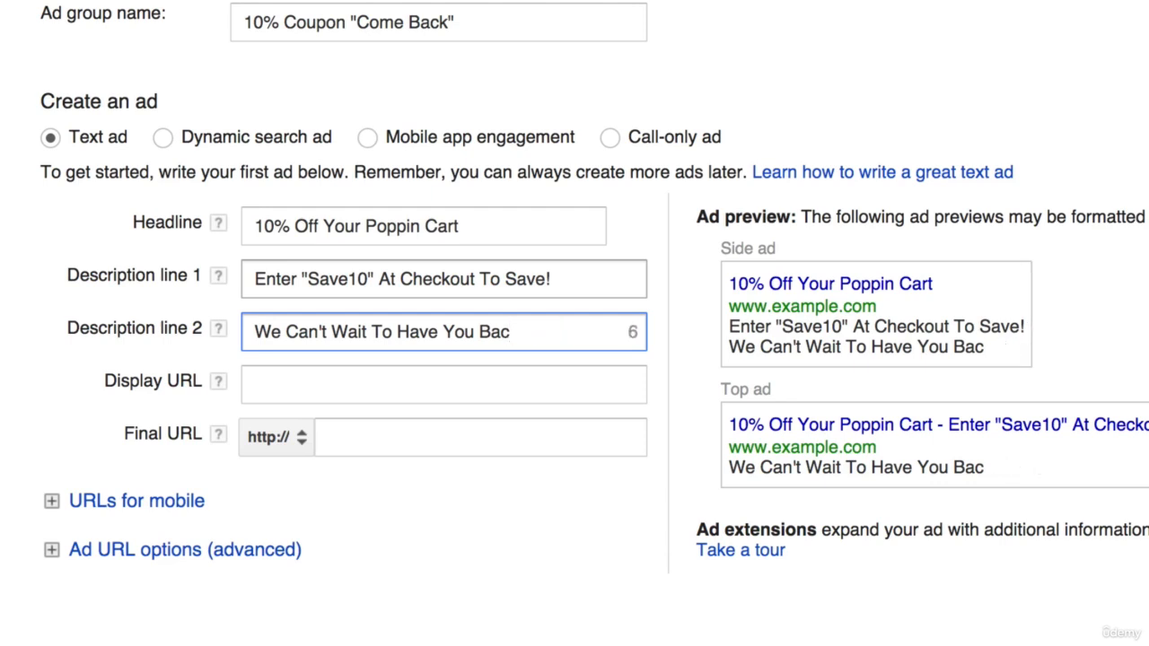
{"action": "double_click", "coordinate": [418, 332]}
{"action": "type", "text": "We"}
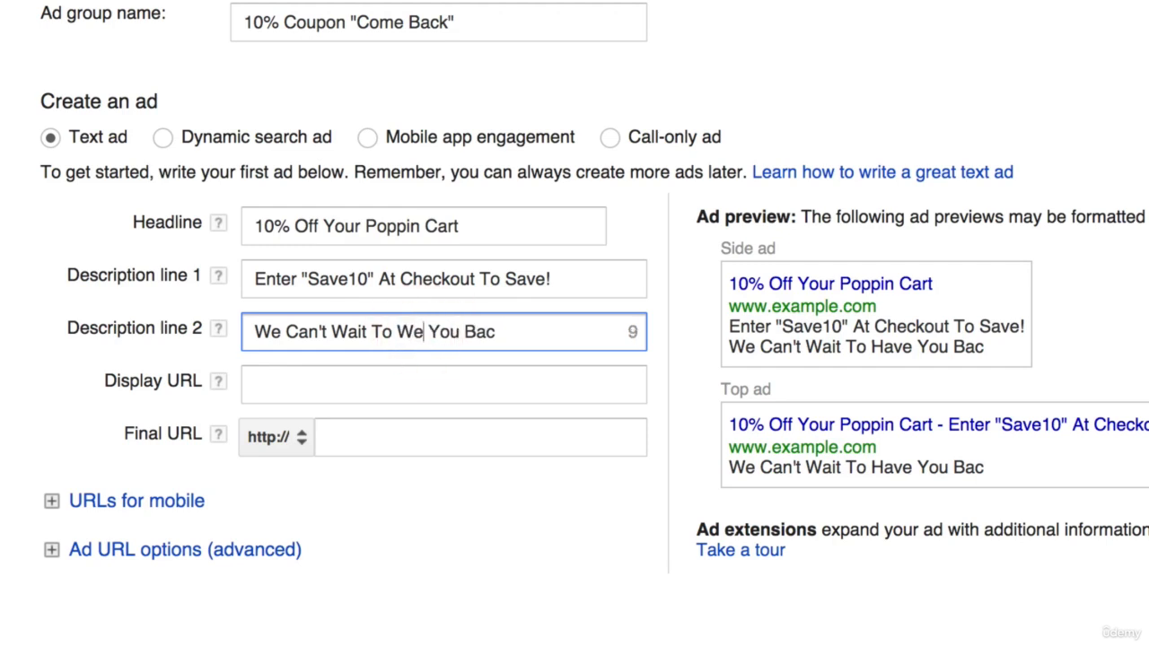
{"action": "type", "text": "lcome"}
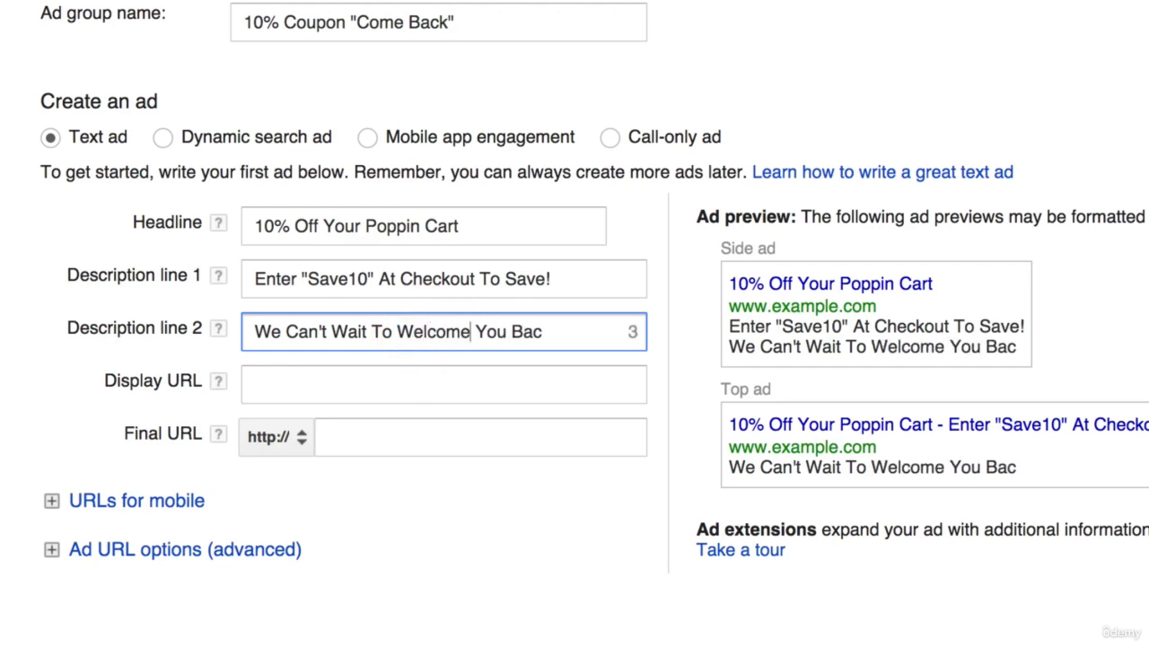
{"action": "left_click", "coordinate": [549, 332]}
{"action": "type", "text": "k."}
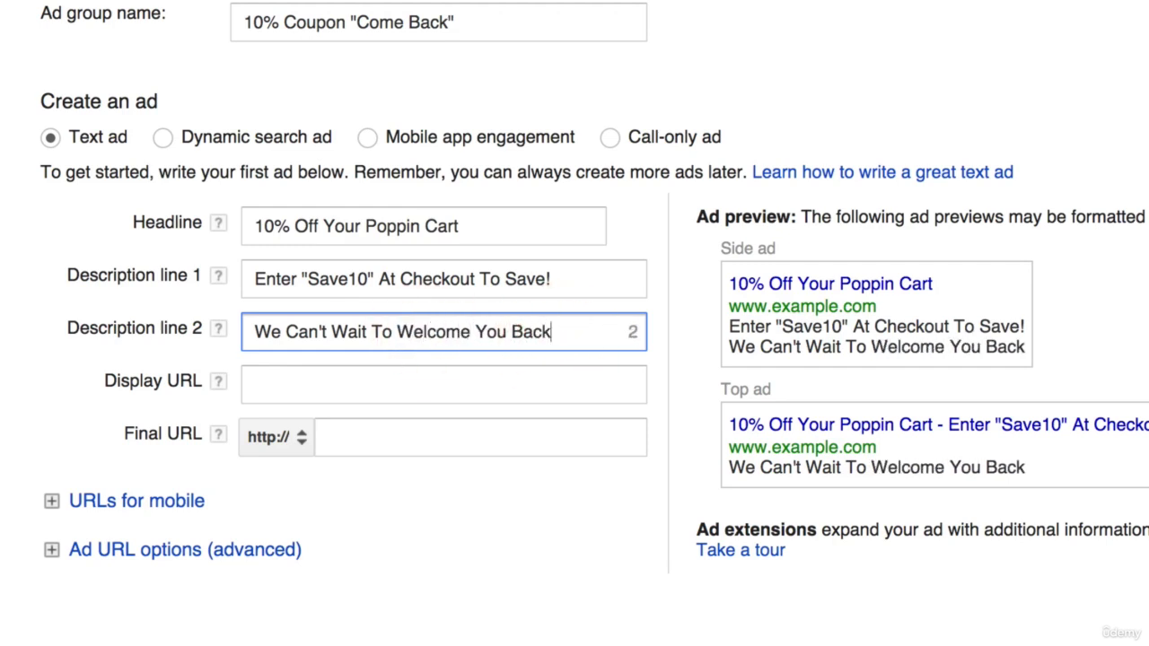
{"action": "key", "text": "Tab"}
{"action": "key", "text": "Tab"}
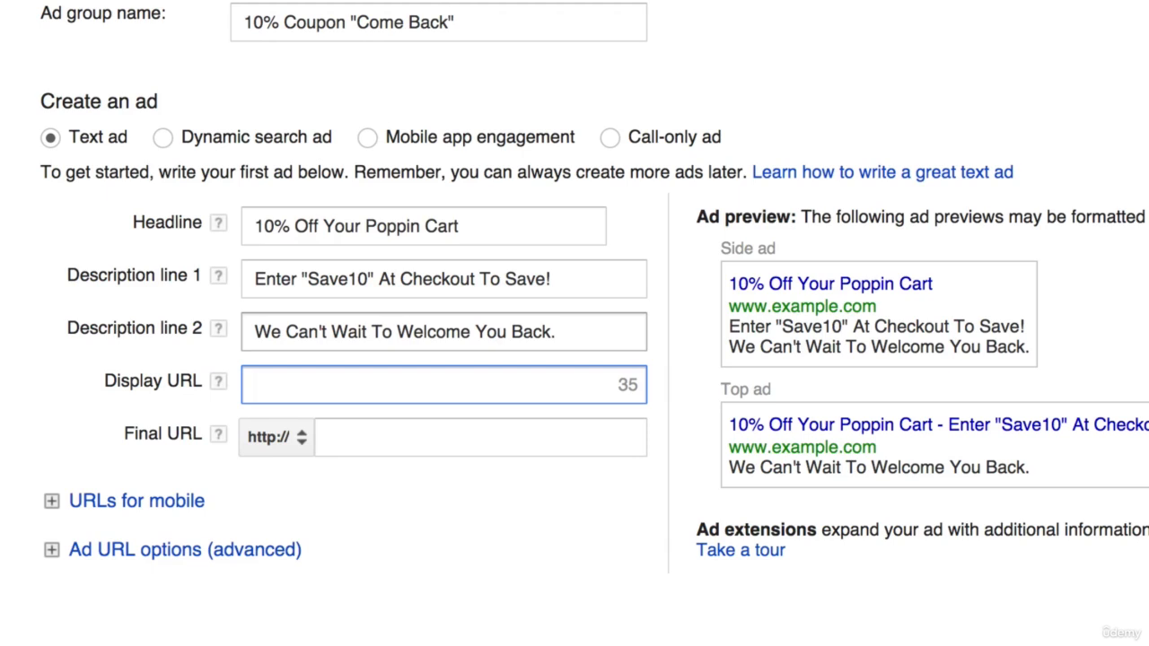
{"action": "type", "text": "www.poppio"}
{"action": "key", "text": "BackSpace"}
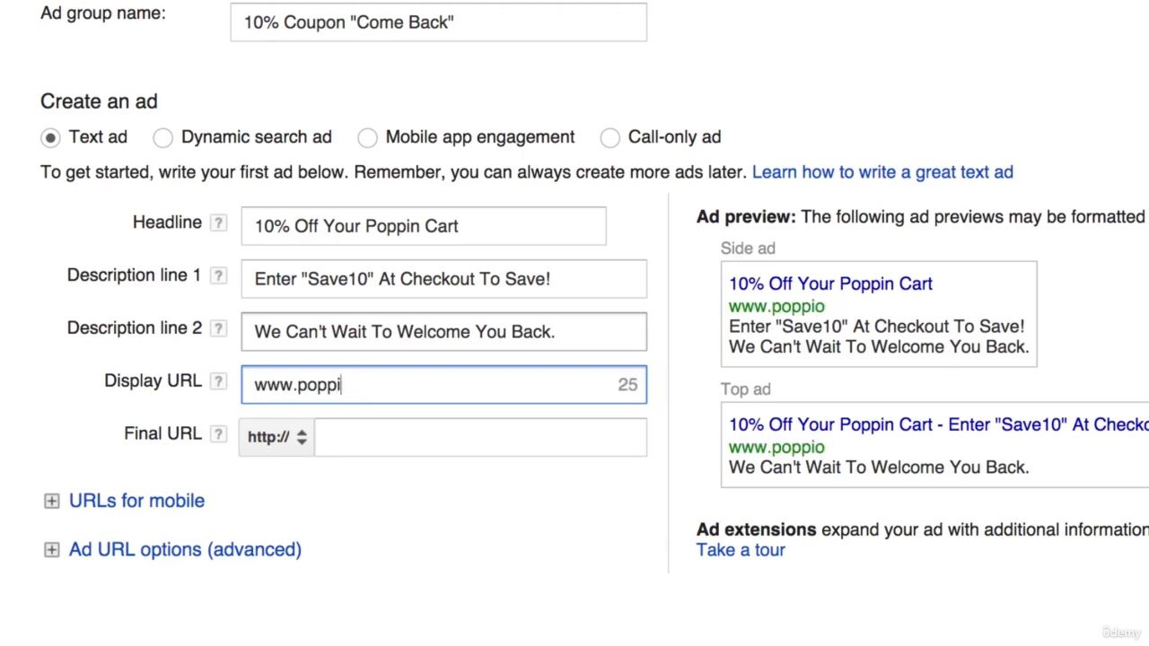
{"action": "type", "text": "n.com/"}
{"action": "key", "text": "BackSpace"}
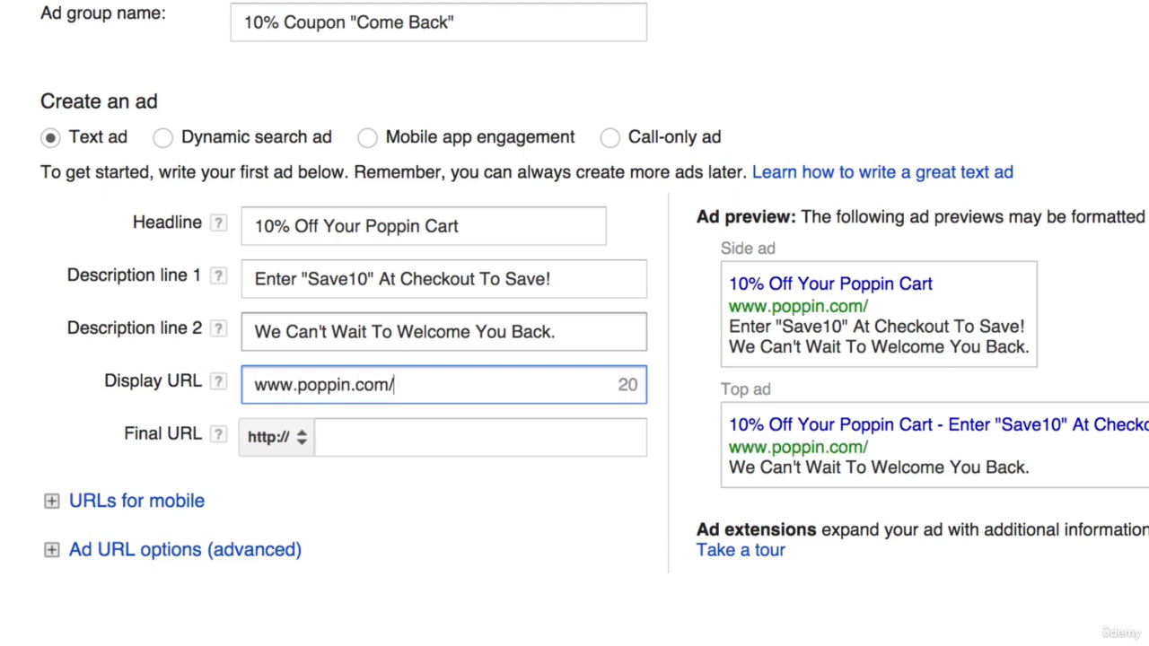
{"action": "type", "text": "save"}
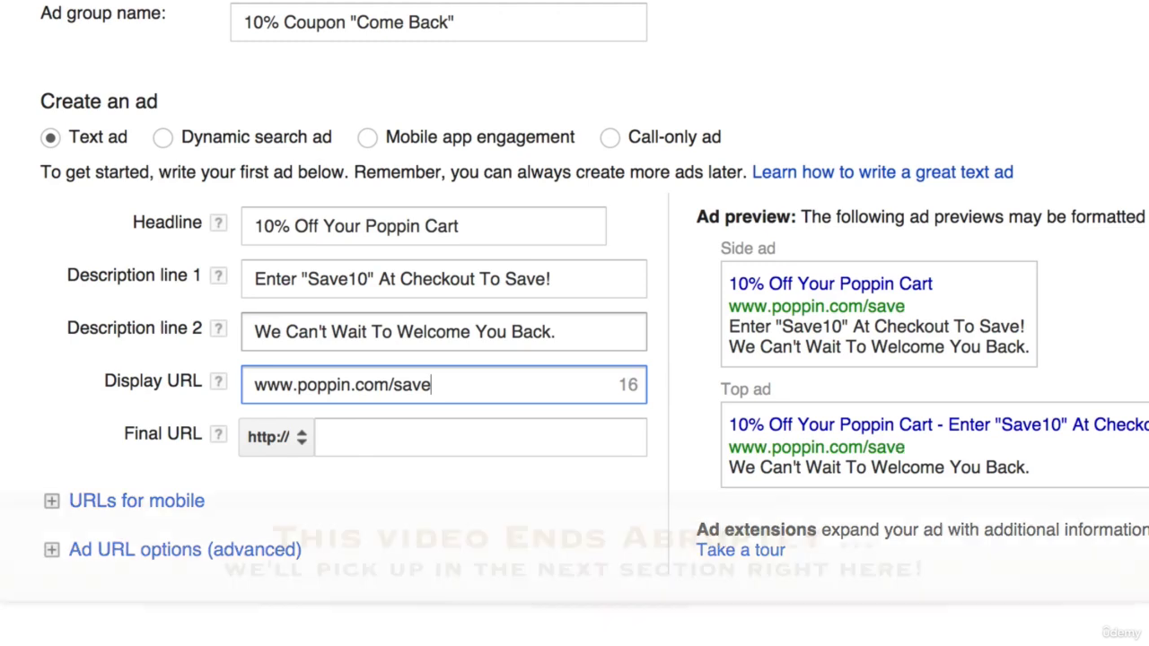
{"action": "type", "text": "-10"}
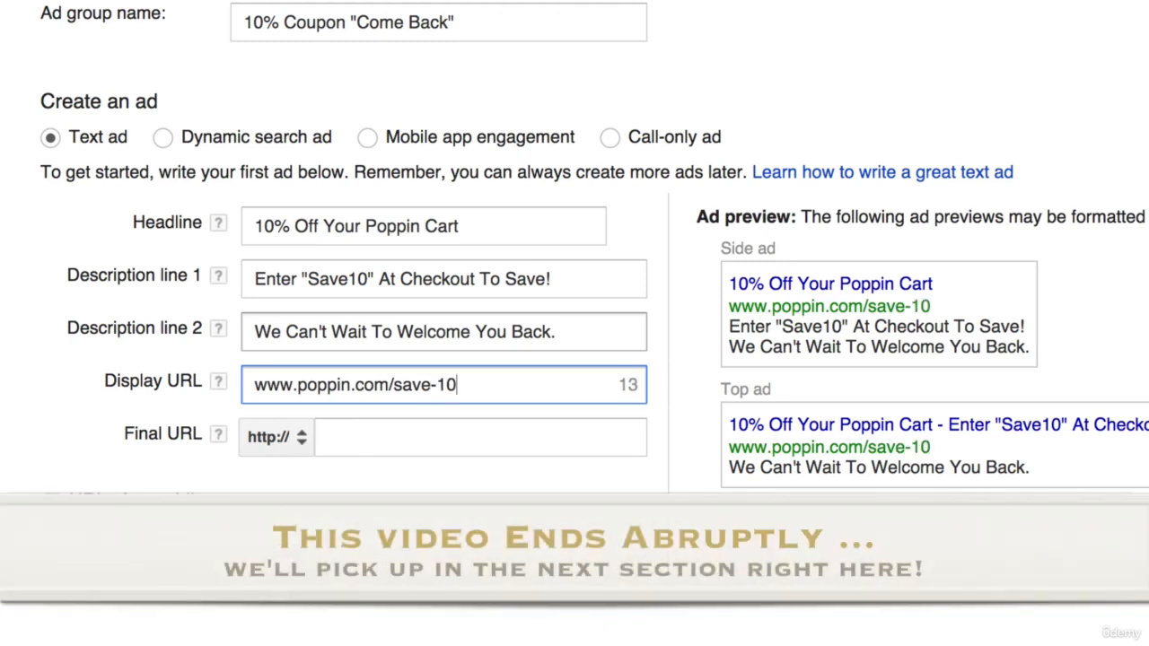